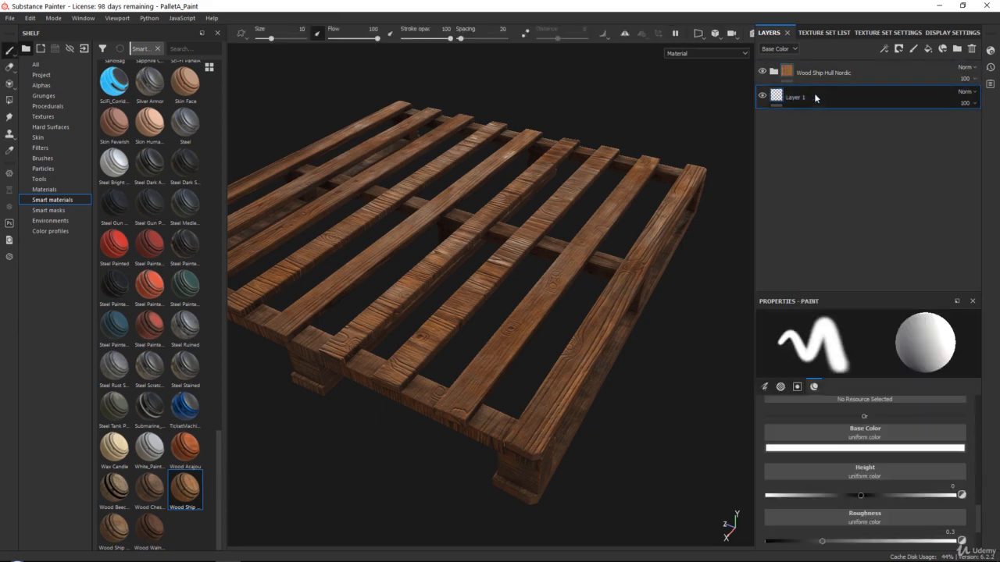
Delete the empty Layer 1 and expand the Wood Ship Hull Nordic layer group
left_click(971, 48)
left_click_drag(594, 226, 602, 328, "alt")
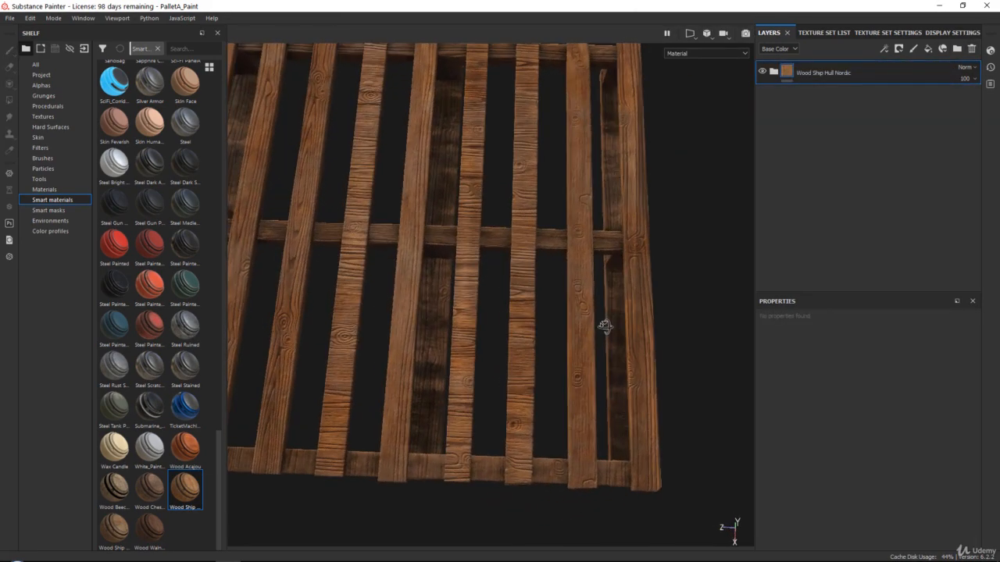
left_click(776, 72)
left_click_drag(529, 237, 501, 125, "alt")
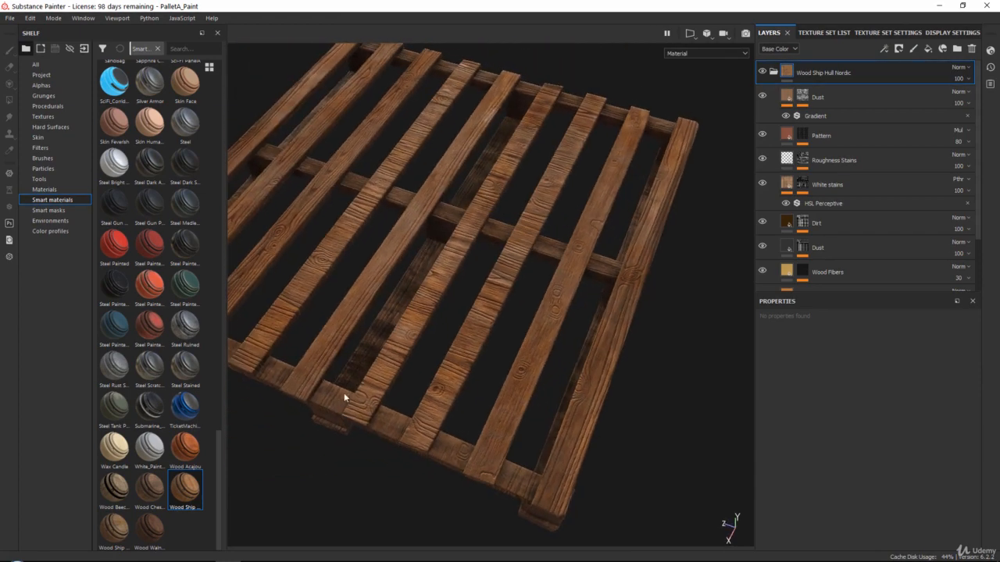
Switch to the photo viewer and study the reference photo of the stacked wooden pallets
key("alt+Tab")
scroll(605, 208, "up", 3)
left_click_drag(648, 222, 640, 248)
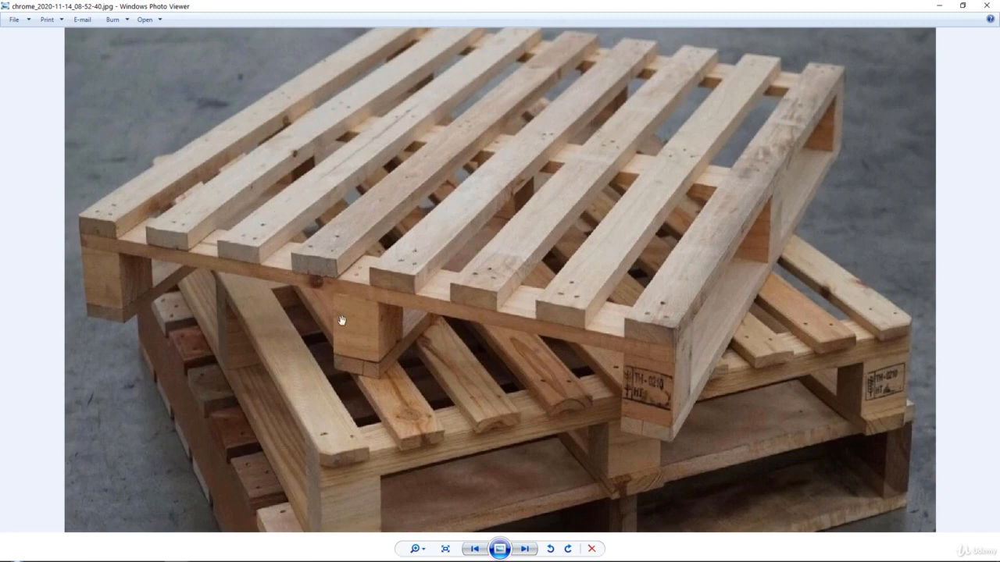
key("alt+Tab")
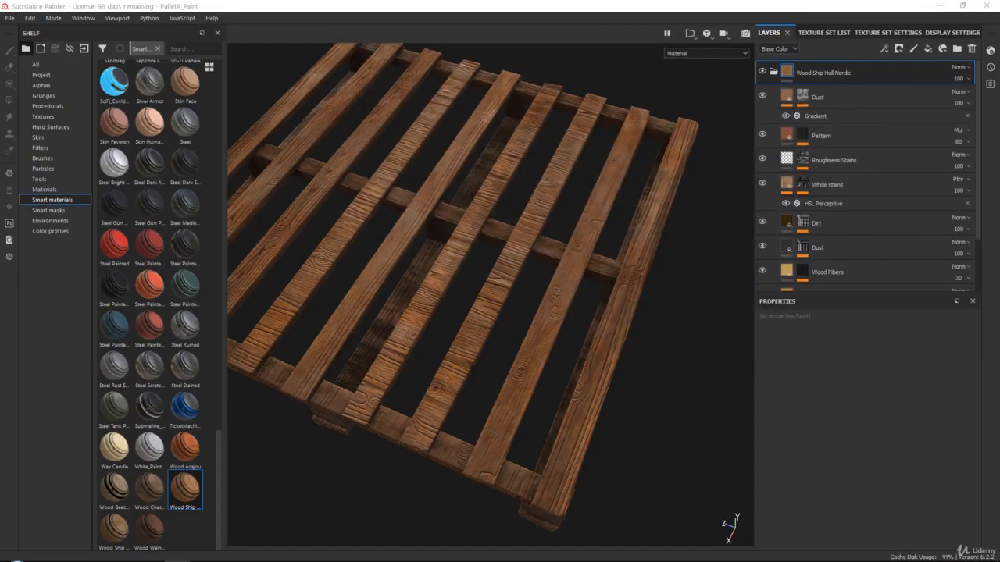
Examine the wood grain and stain pattern on the pallet's planks from several angles and up close
left_click_drag(599, 188, 573, 197, "alt")
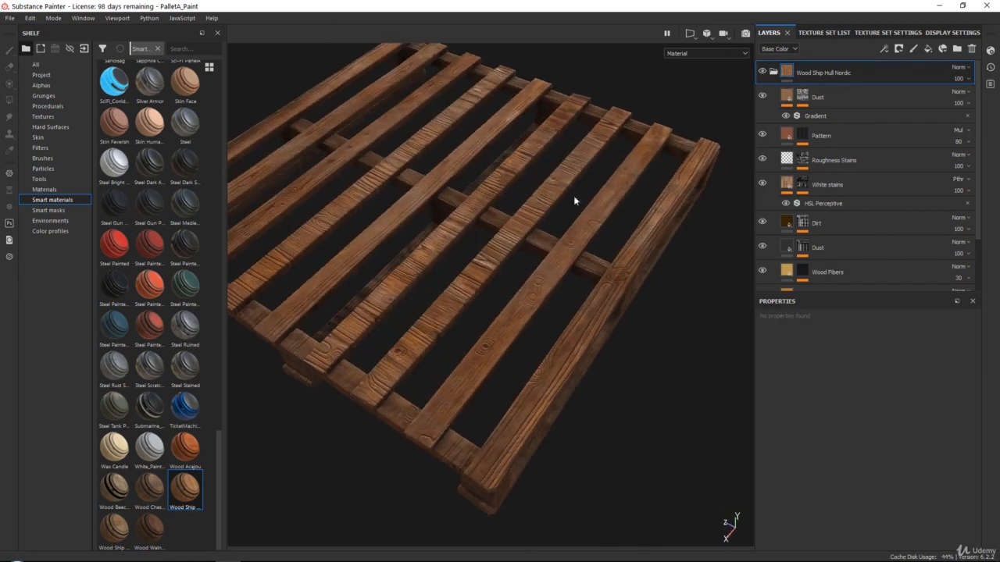
left_click_drag(674, 177, 534, 334, "alt")
middle_click_drag(498, 295, 603, 385, "alt")
left_click_drag(556, 171, 374, 121, "alt")
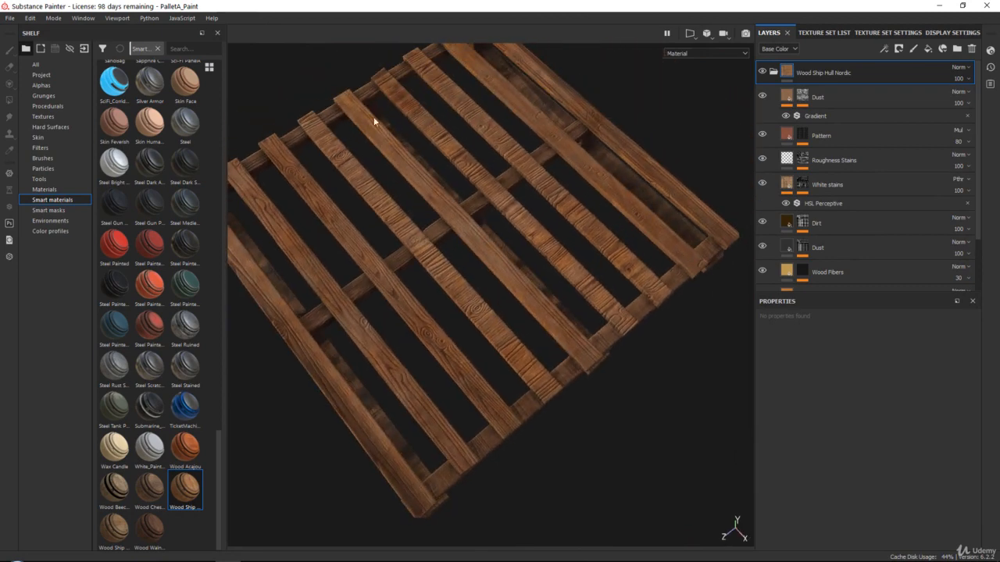
middle_click_drag(473, 311, 565, 147, "alt")
right_click_drag(565, 147, 625, 235, "alt")
left_click_drag(391, 211, 518, 333, "alt")
right_click_drag(518, 333, 484, 254, "alt")
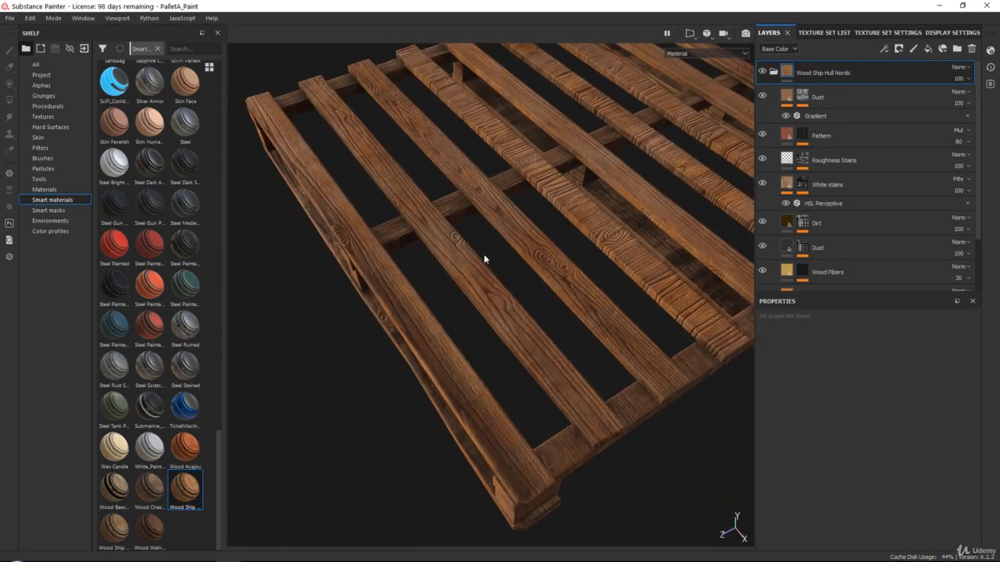
left_click_drag(484, 254, 482, 267, "alt")
right_click_drag(444, 221, 306, 168, "alt")
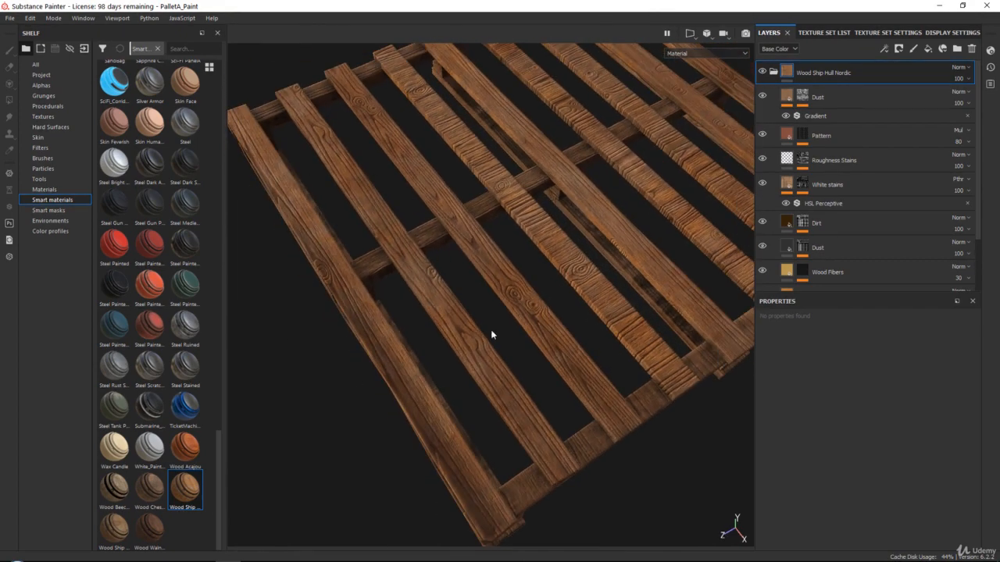
right_click_drag(516, 280, 529, 330, "alt")
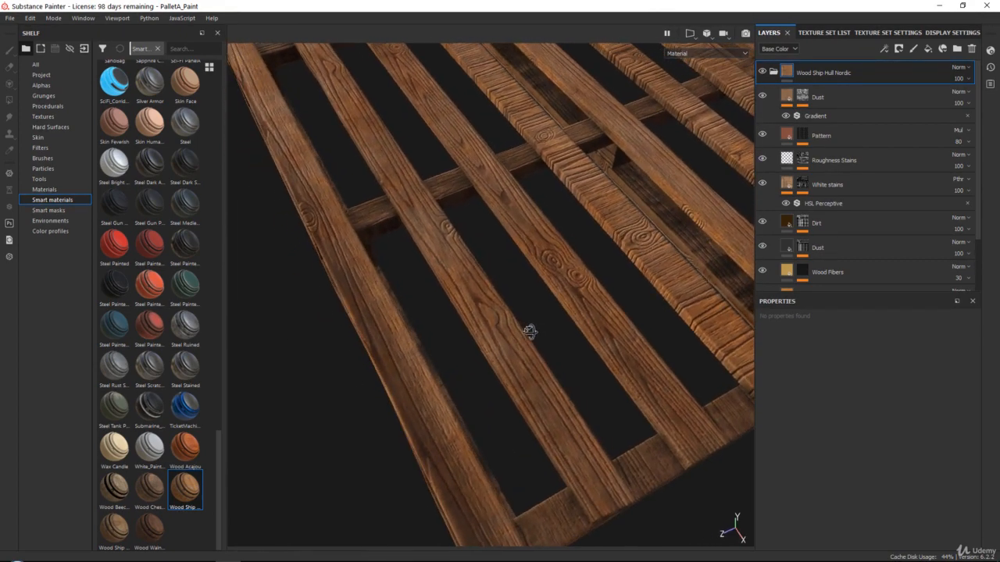
left_click_drag(618, 260, 557, 229, "alt")
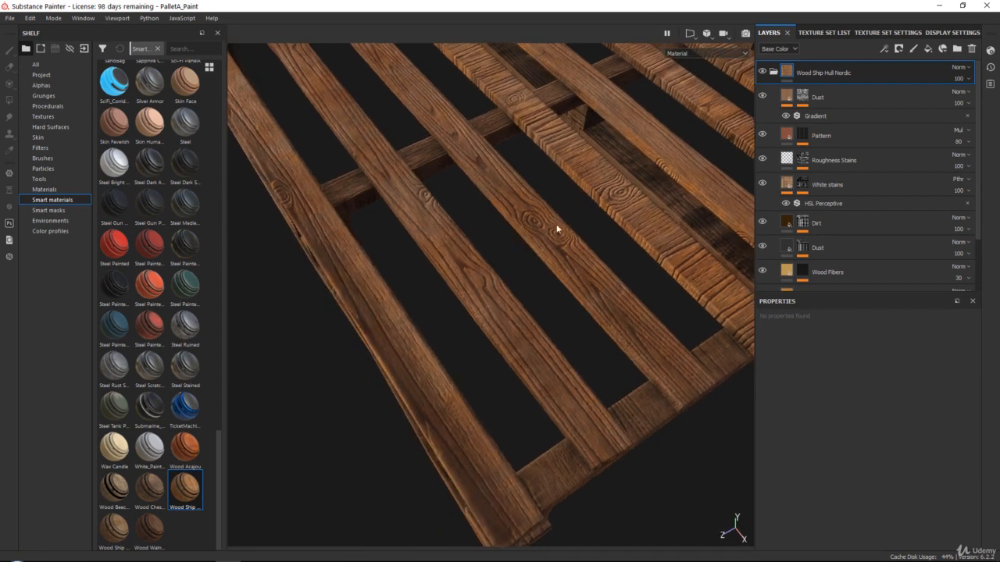
Hide both Dust layers, Pattern, Roughness Stains, White stains, Dirt and Wood Fibers, leaving only Wood Rough visible
left_click(761, 96)
left_click(762, 135)
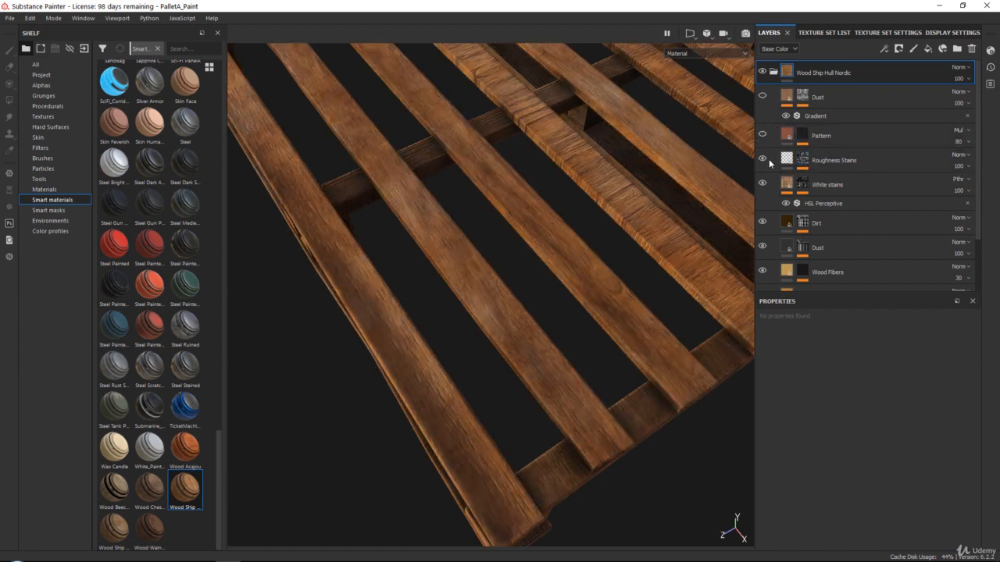
left_click(762, 159)
left_click(763, 182)
scroll(763, 183, "down", 2)
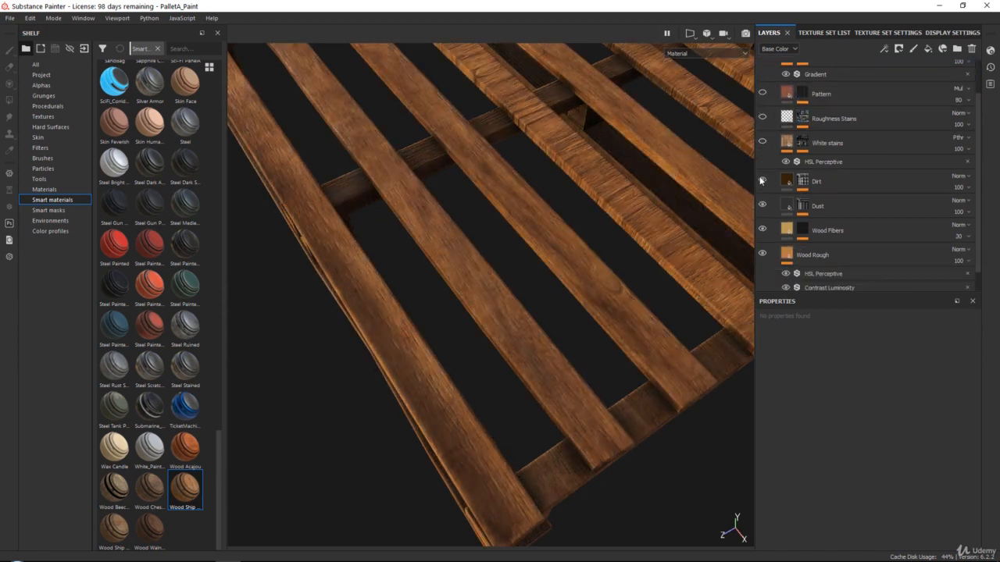
left_click(761, 180)
scroll(762, 184, "down", 1)
left_click(763, 184)
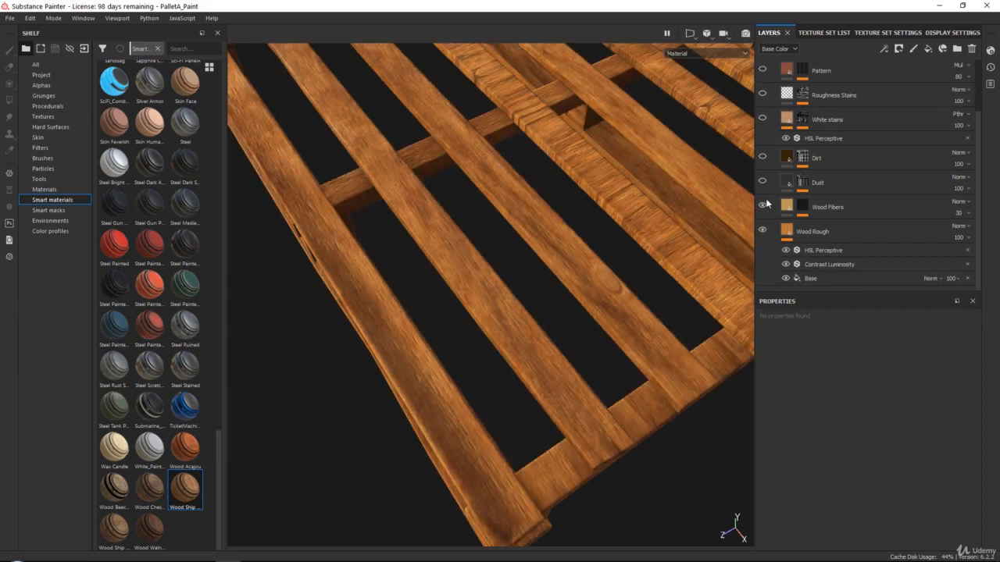
left_click(837, 232)
Examine the Wood Rough layer and its Base fill settings, switching the fill's normal channel off and back on
left_click_drag(454, 176, 525, 193, "alt")
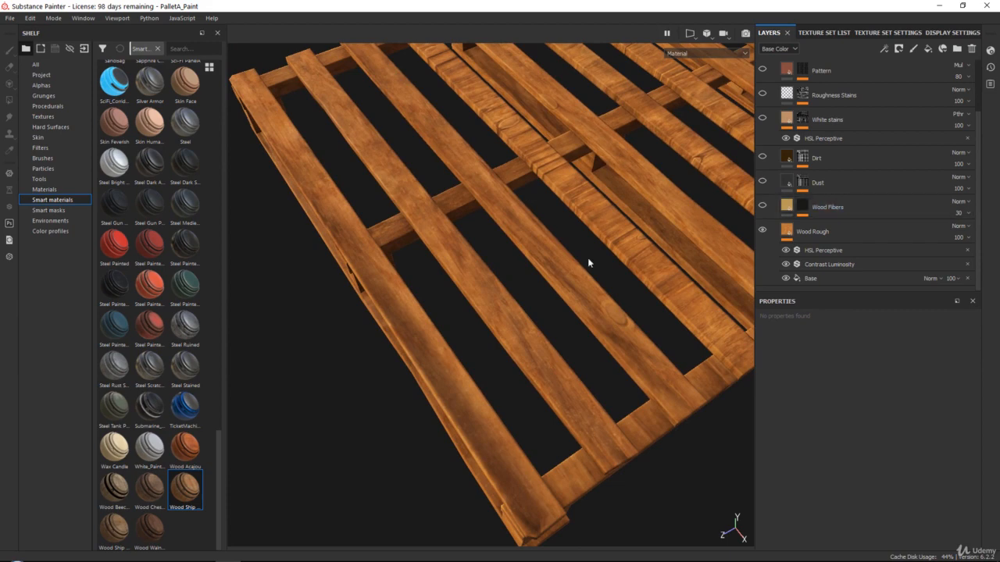
left_click_drag(589, 263, 598, 255, "alt")
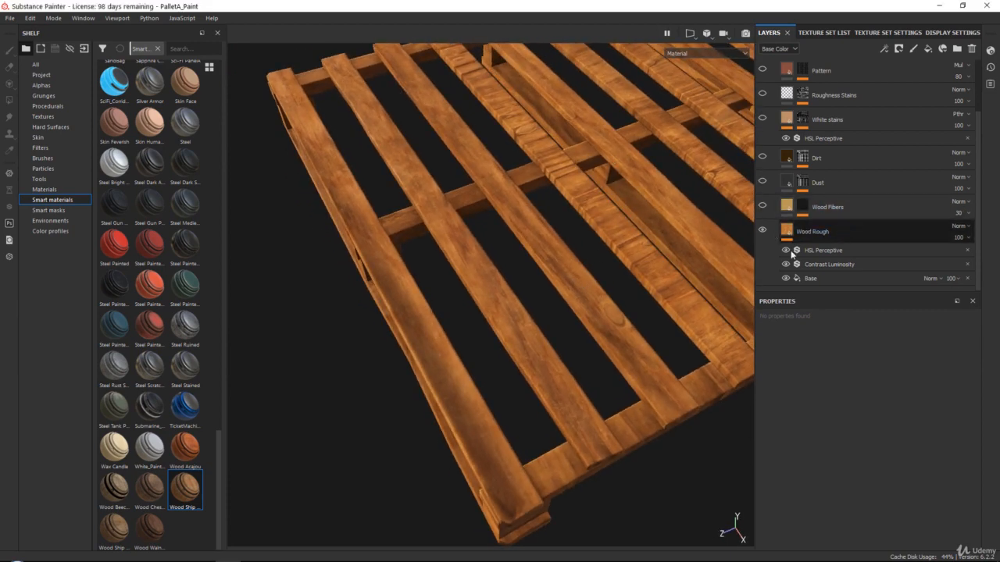
left_click(826, 232)
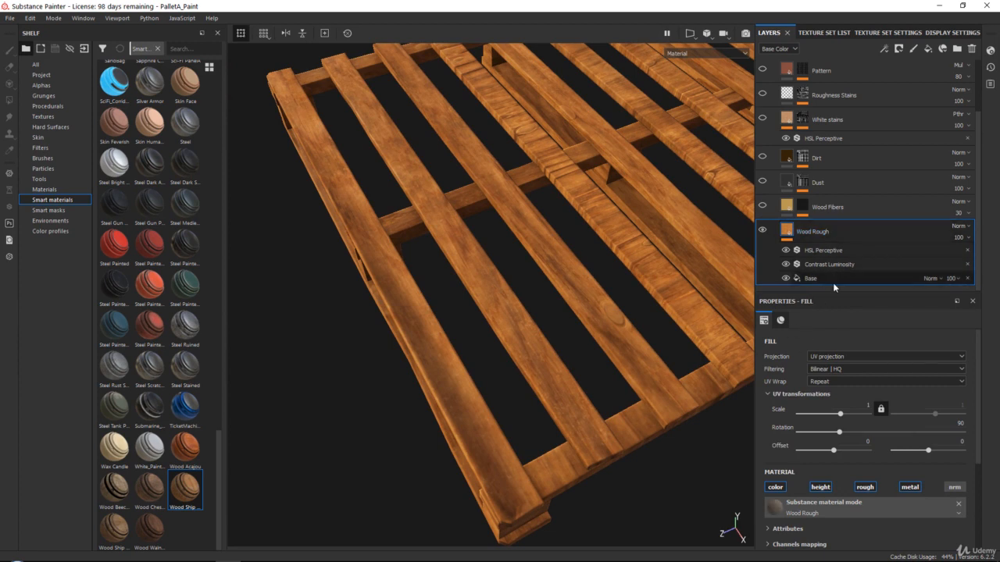
left_click(832, 278)
scroll(802, 403, "down", 3)
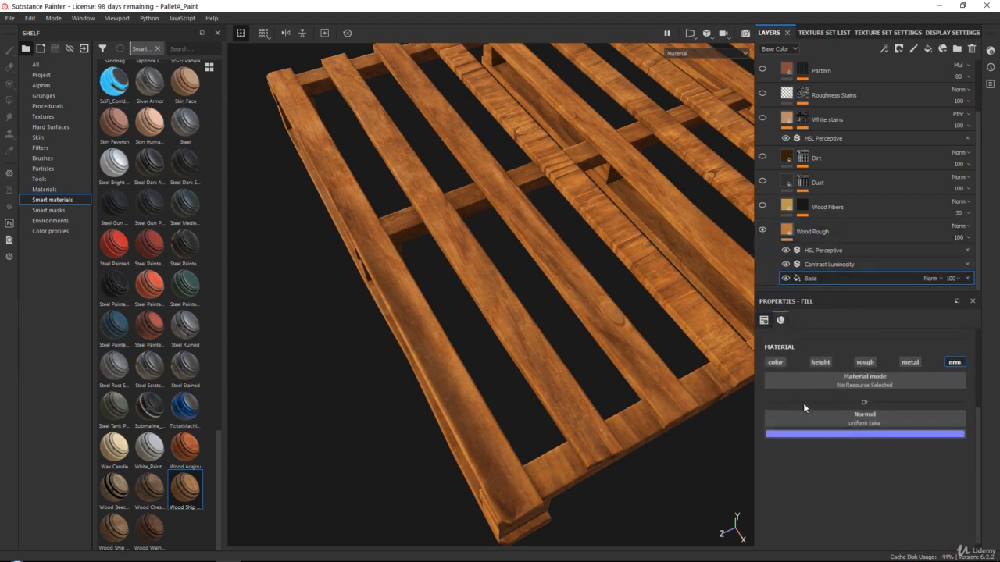
scroll(854, 395, "up", 2)
left_click(953, 403)
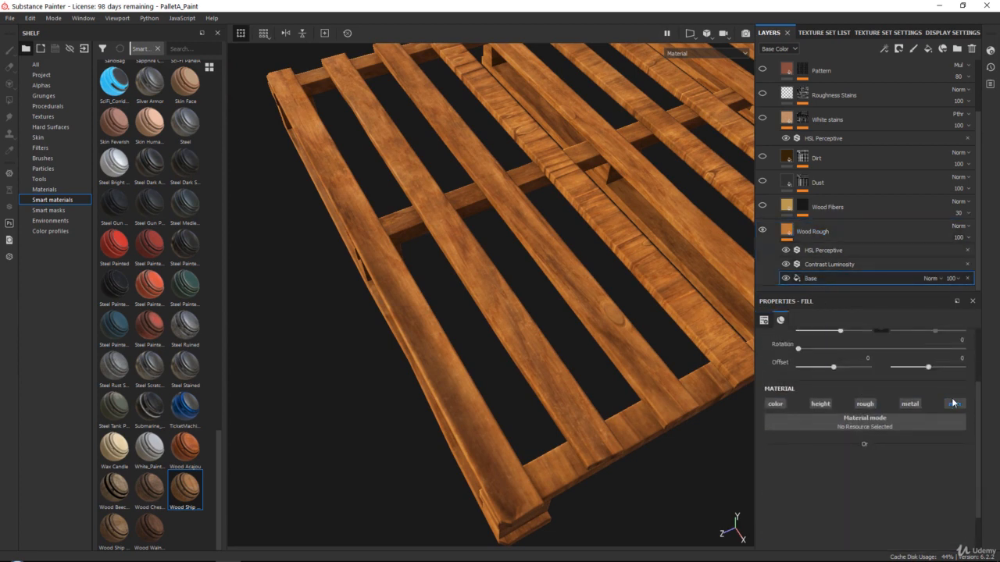
left_click(953, 404)
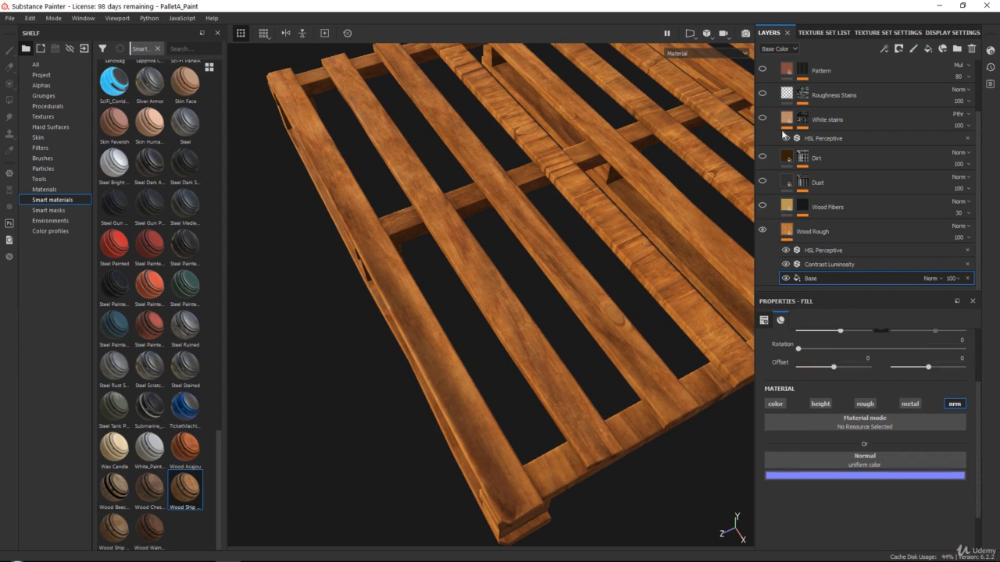
Set the contrast of Wood Rough's Contrast Luminosity filter to about -0.487 and compare the tone with the reference photo
left_click(829, 264)
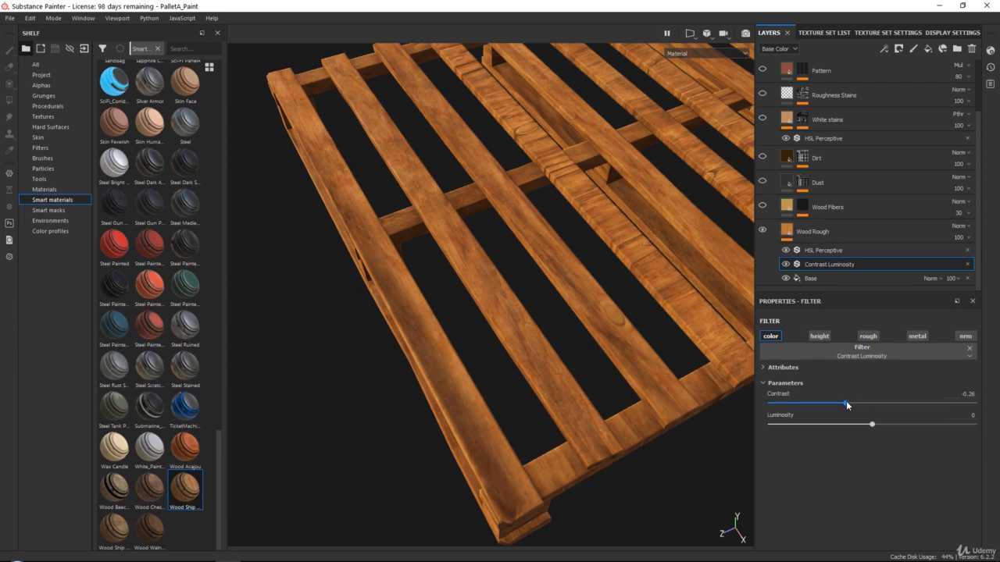
left_click_drag(847, 405, 819, 403)
key("alt+Tab")
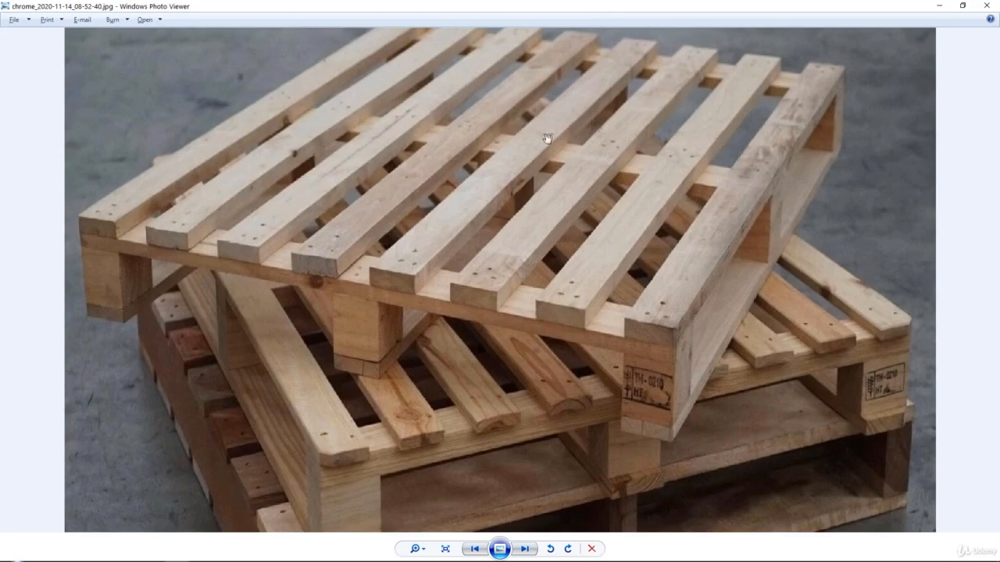
key("alt+Tab")
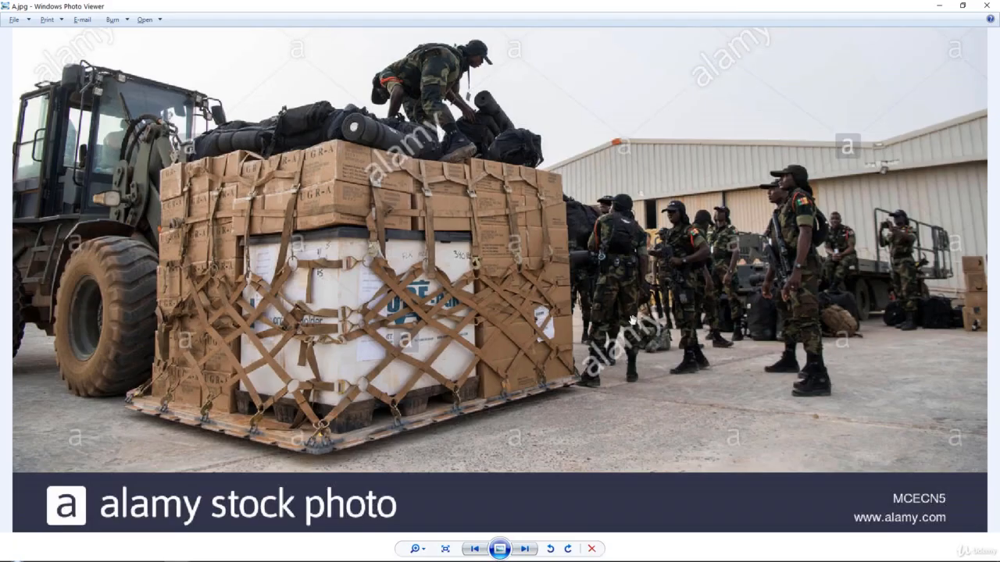
key("super+Down")
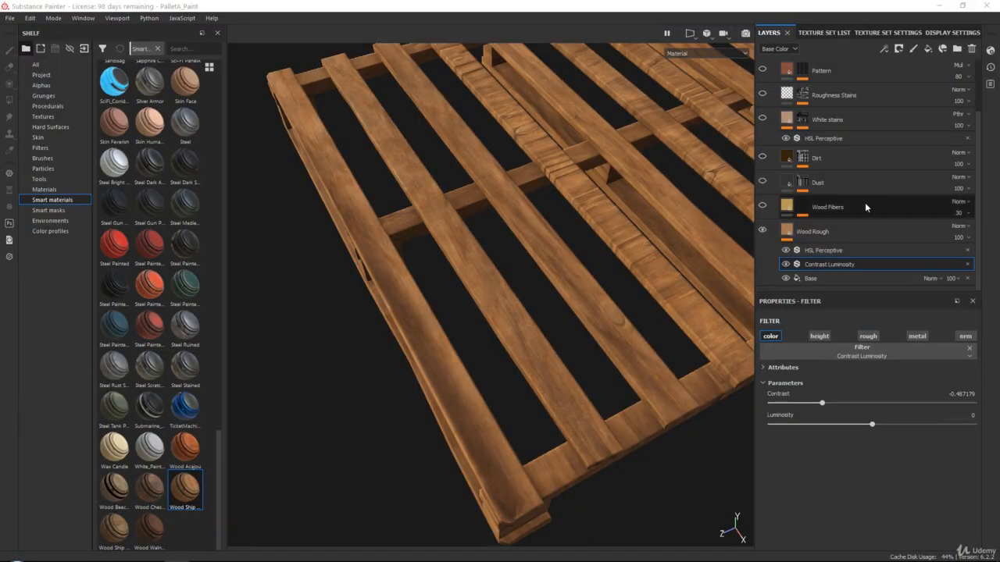
Set Wood Rough's HSL Perceptive filter to saturation 0.51 and hue 0.505
left_click_drag(596, 335, 653, 296, "alt")
left_click(825, 250)
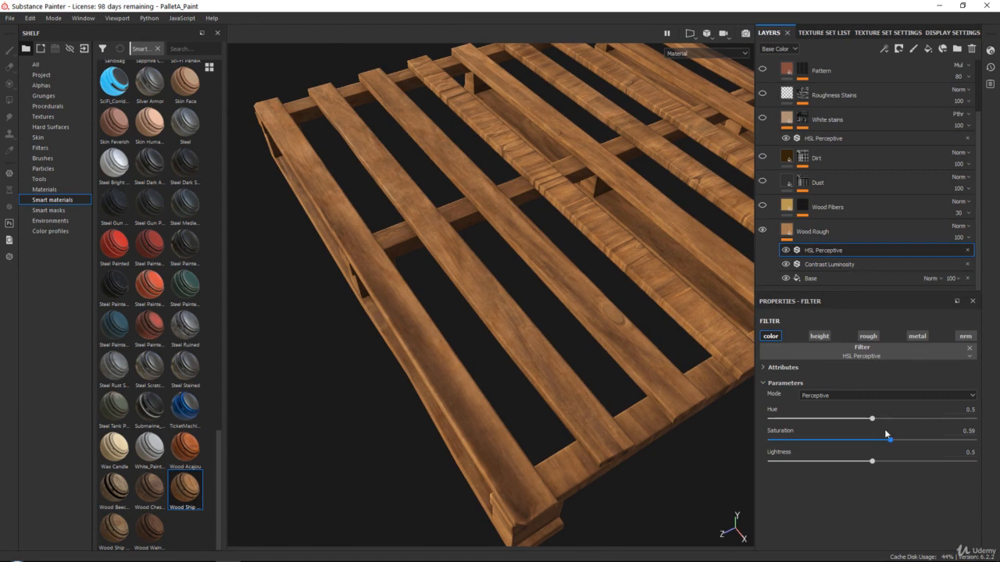
left_click_drag(888, 441, 885, 441)
left_click_drag(881, 441, 873, 442)
left_click_drag(871, 418, 873, 422)
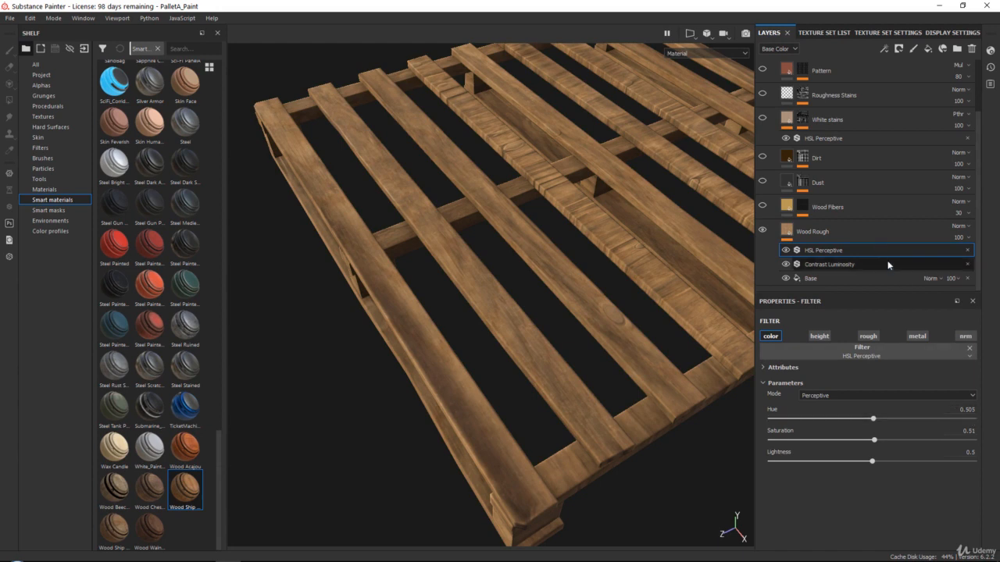
Show the Wood Fibers layer briefly to compare its effect on the planks, and hide it again
left_click(845, 229)
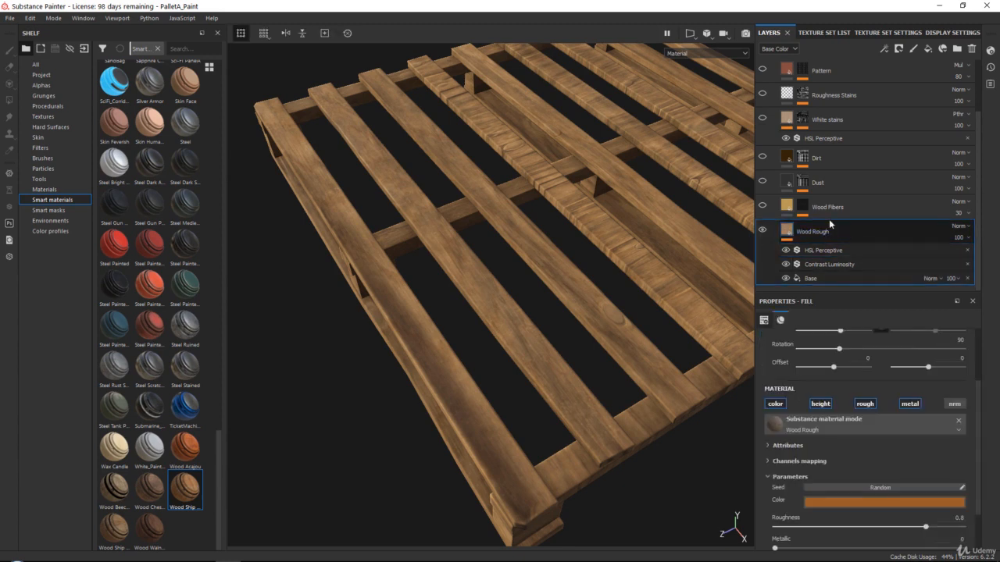
left_click(762, 205)
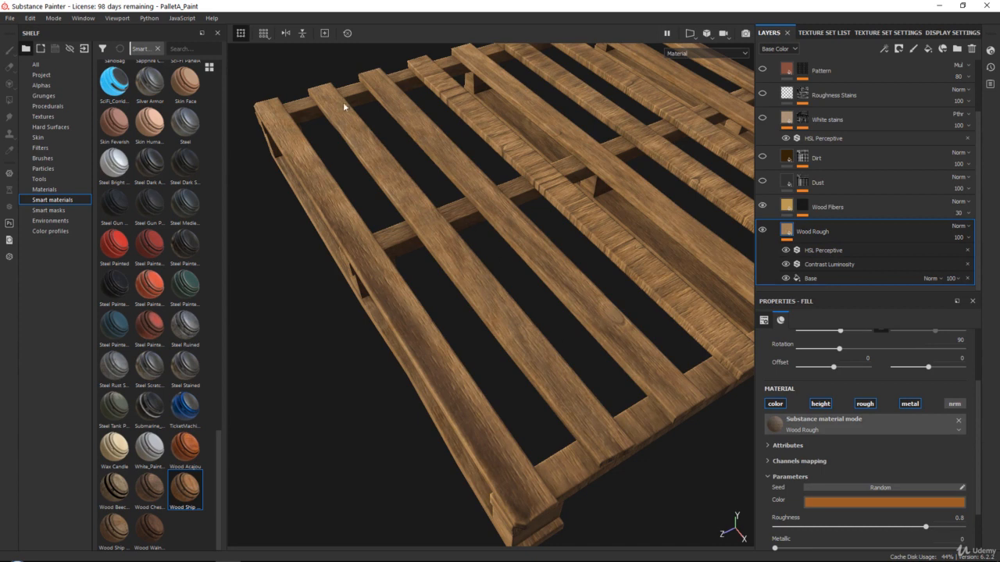
left_click(762, 207)
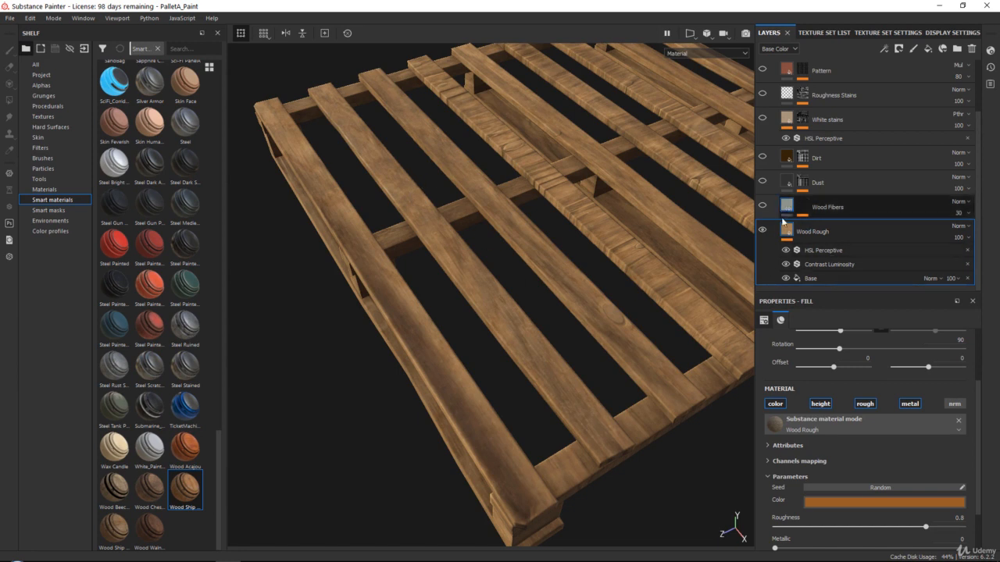
Try a lighter brown (R 0.635, G 0.426, B 0.237) as the Wood Rough material colour and undo it
scroll(827, 408, "down", 3)
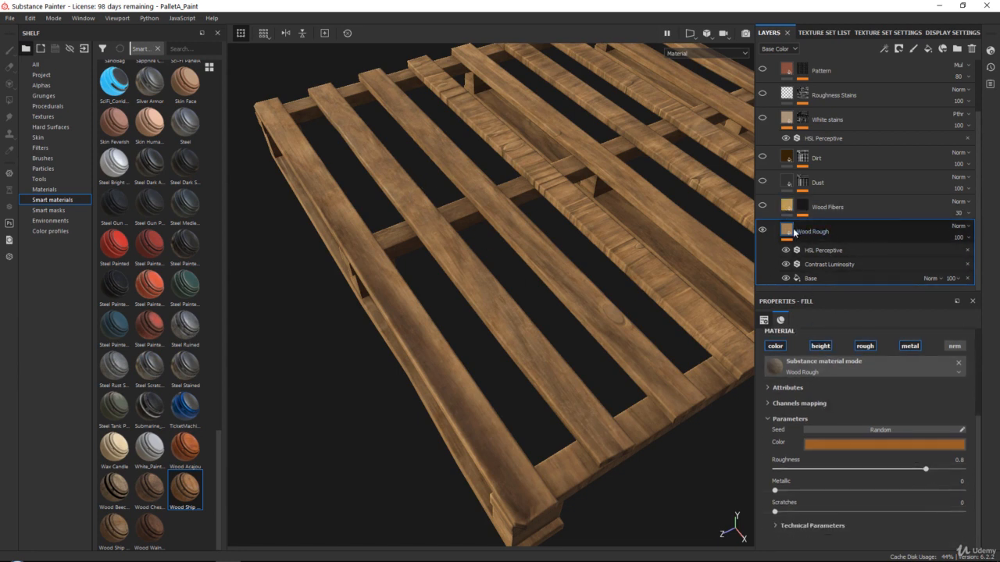
left_click(862, 444)
mouse_move(905, 374)
left_mouse_down()
mouse_move(890, 366)
mouse_move(904, 368)
left_mouse_up()
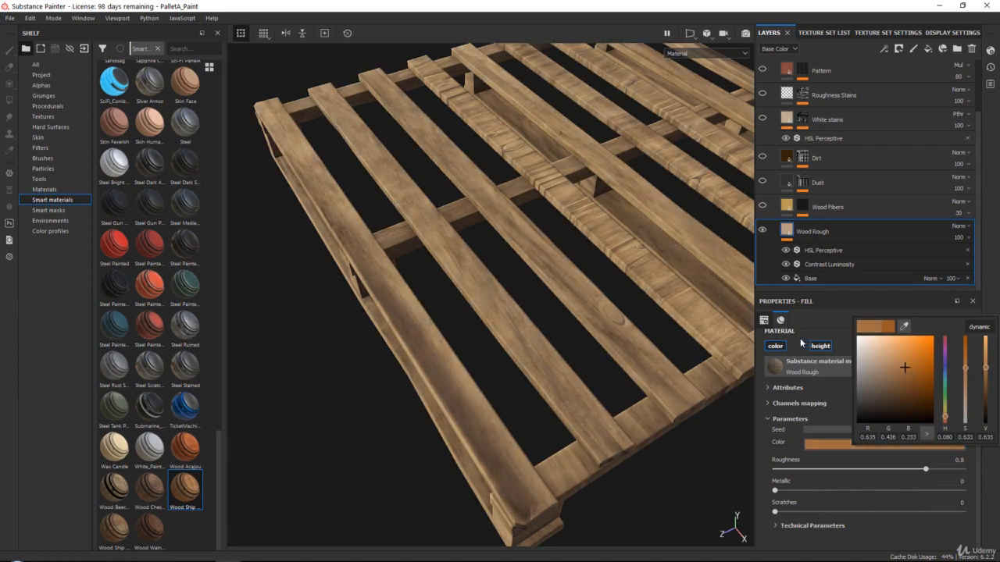
key("ctrl+z")
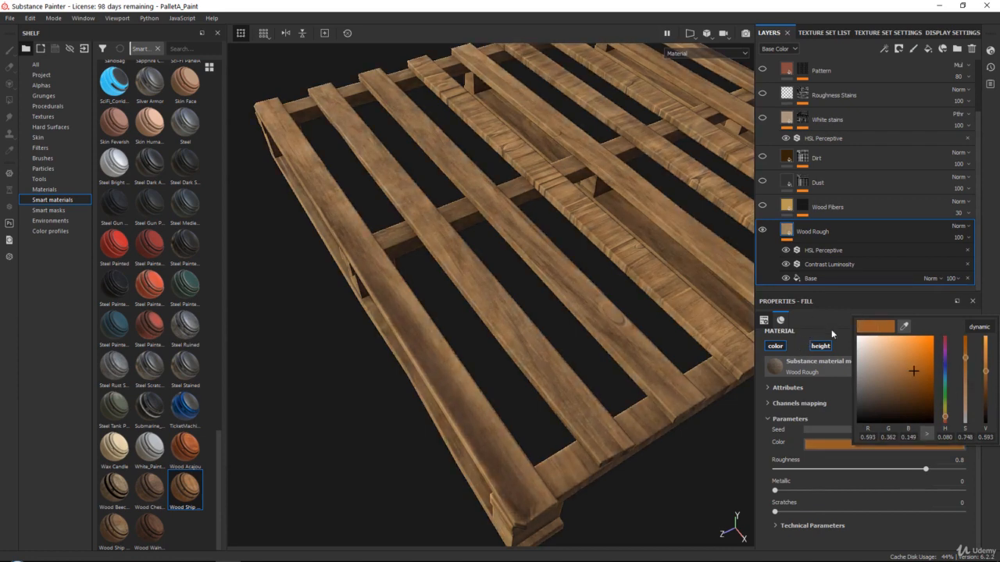
left_click(831, 330)
Pick a slightly less saturated brown as the Wood Rough material colour
left_click(830, 447)
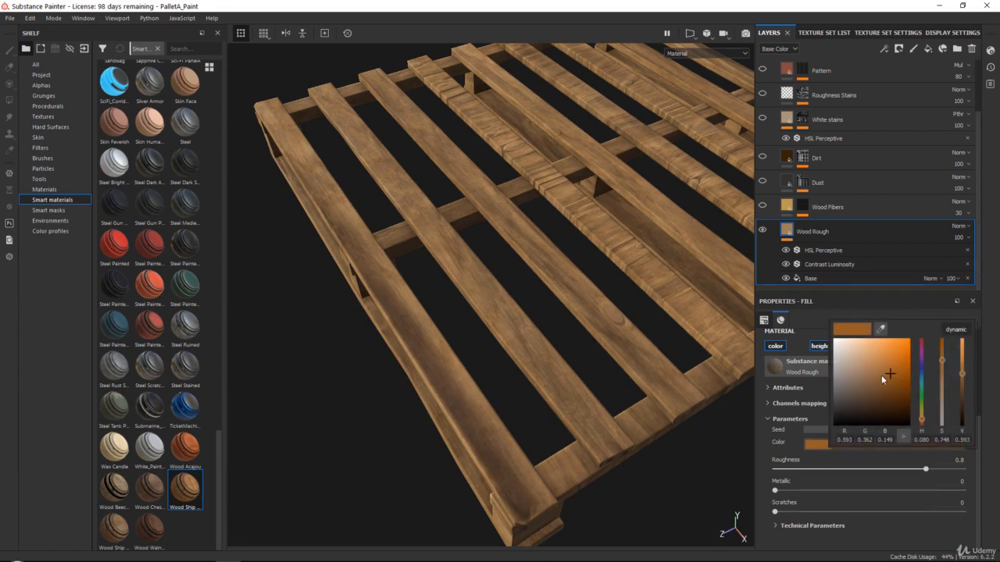
left_click(884, 375)
left_click(826, 322)
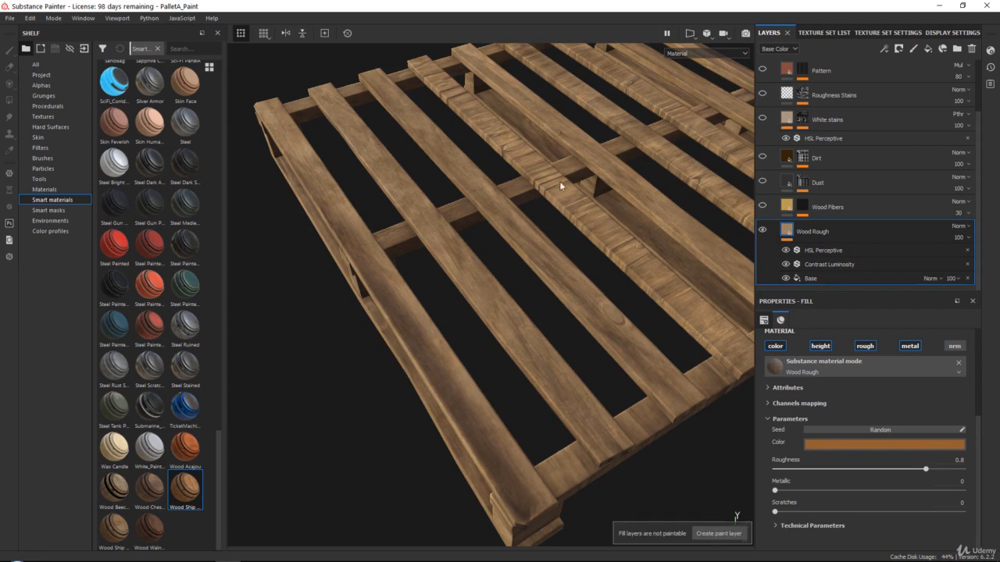
Inspect the planks at a low angle and raise the Wood Rough material's roughness to 0.9
scroll(622, 271, "down", 4)
left_click_drag(621, 271, 613, 215, "alt")
scroll(614, 383, "up", 4)
left_click_drag(614, 384, 597, 369, "alt")
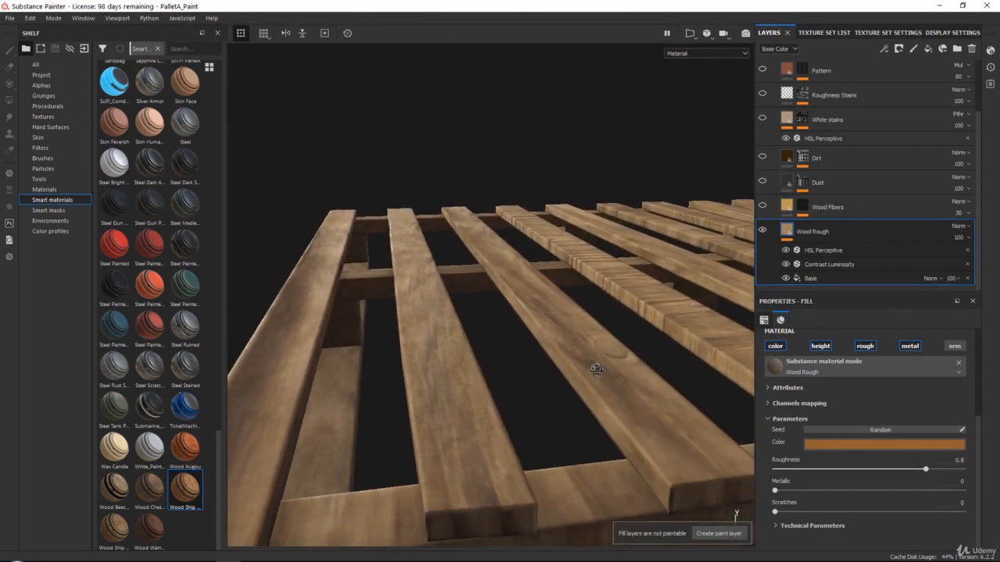
left_click_drag(937, 471, 944, 473)
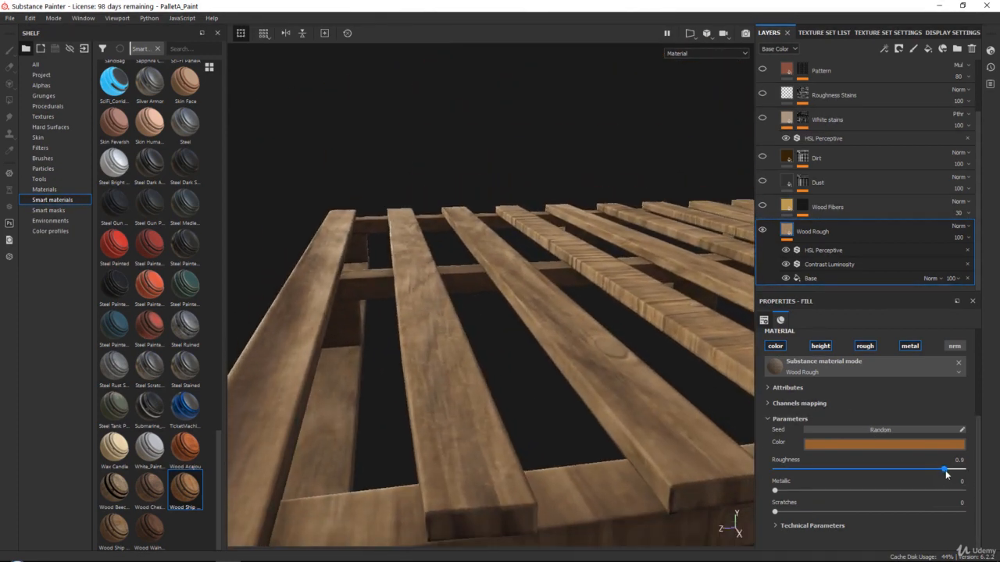
Set the Wood Rough material's roughness to exactly 0.9 and check the planks from above
left_click(956, 460)
type("0.9")
key("Return")
left_click_drag(453, 310, 557, 228, "alt")
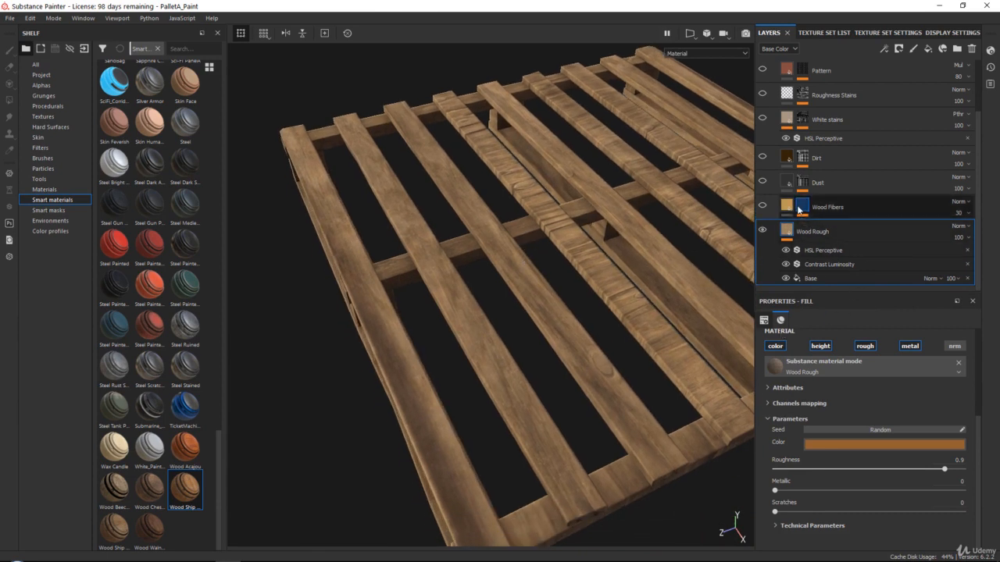
Show the Dust layer directly above Wood Fibers, comparing the planks with and without it, and select that layer
scroll(796, 227, "up", 1)
left_click(795, 228)
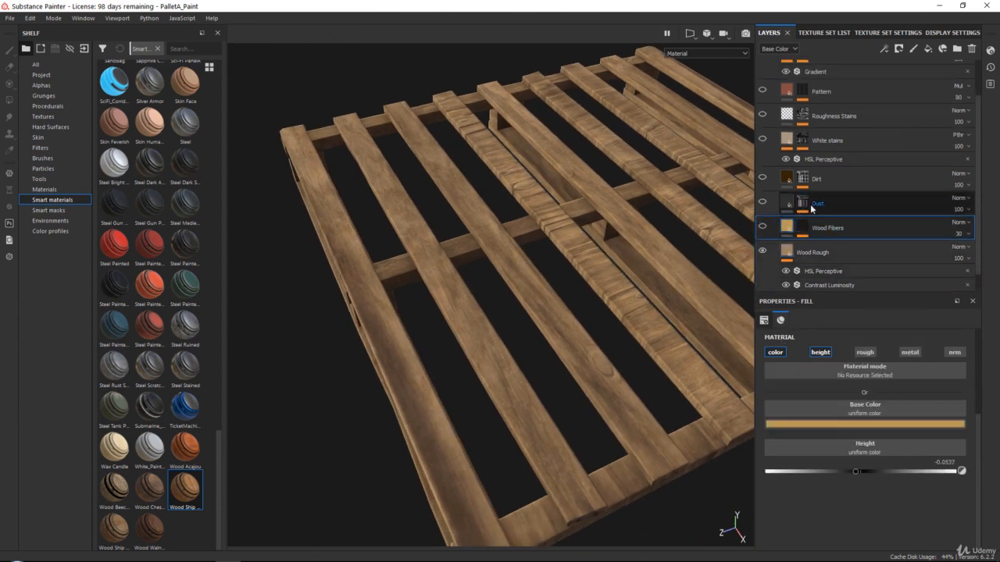
left_click(762, 203)
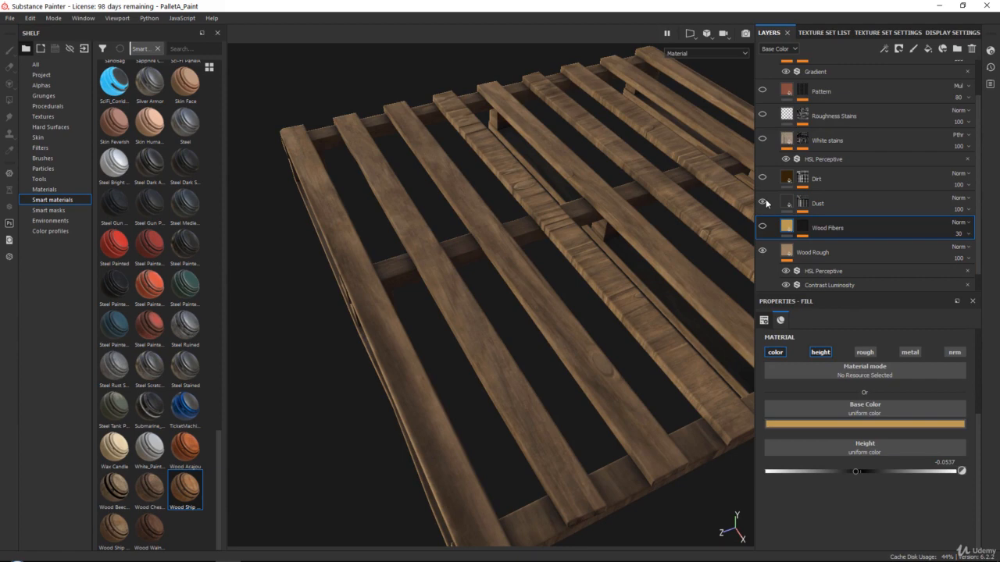
left_click(763, 202)
left_click(763, 202)
left_click(820, 204)
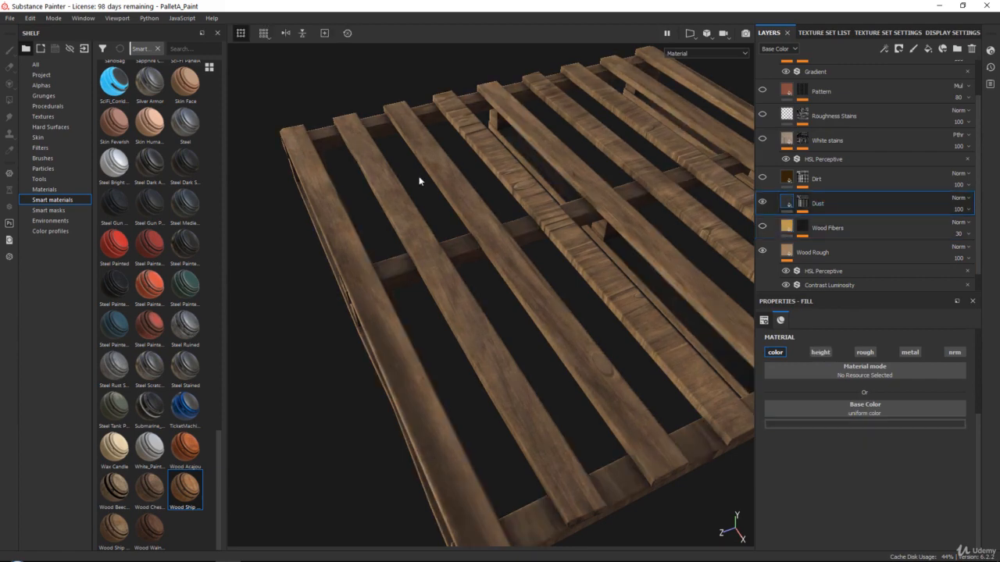
Examine the dust's effect on the planks and their ends from close up, from above and at low angles
left_click_drag(418, 181, 344, 368, "alt")
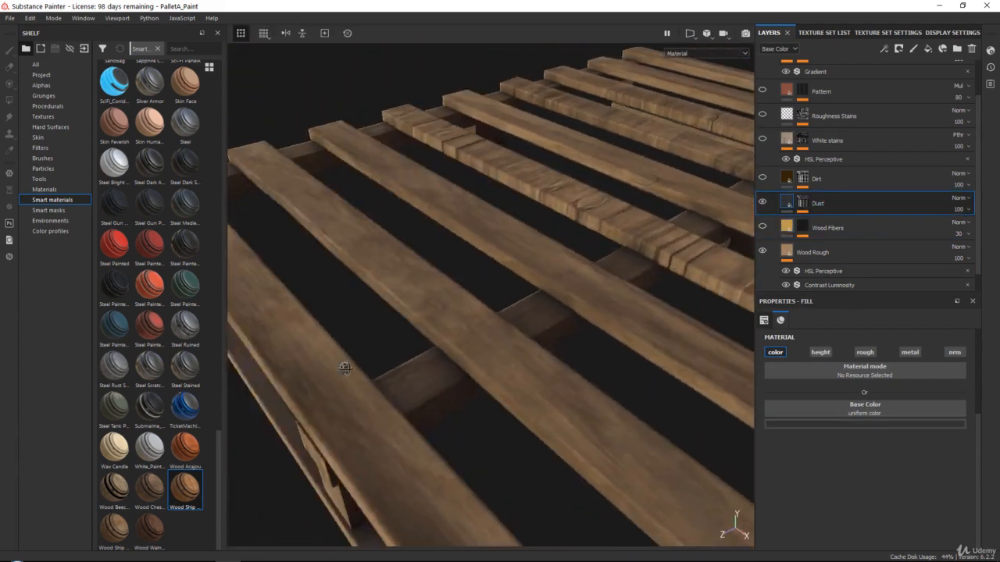
right_click_drag(344, 368, 464, 149, "alt")
middle_click_drag(464, 149, 554, 290, "alt")
left_click_drag(554, 290, 451, 250, "alt")
right_click_drag(450, 250, 430, 337, "alt")
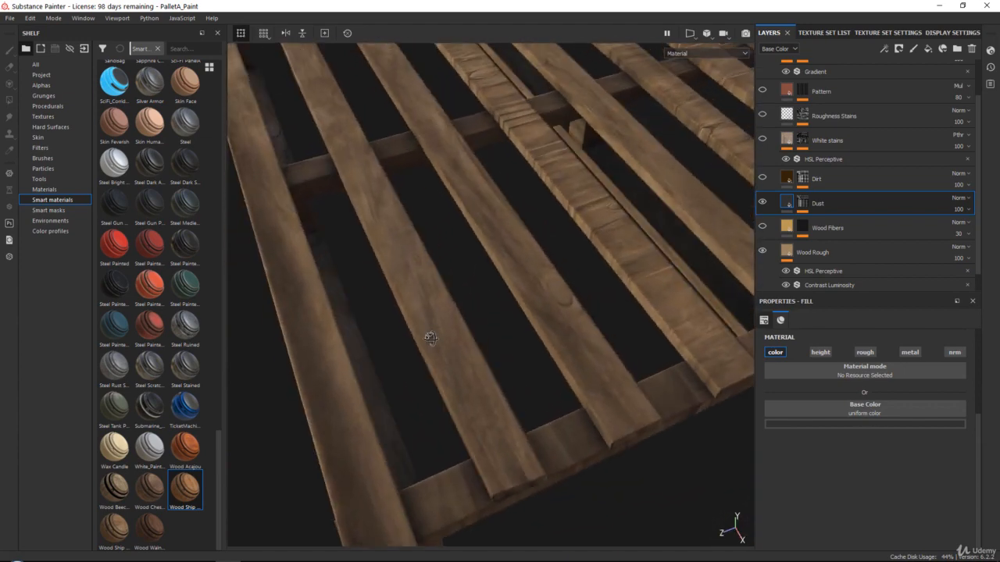
left_click_drag(431, 337, 501, 309, "alt")
right_click_drag(501, 309, 489, 232, "alt")
left_click_drag(489, 232, 482, 255, "alt")
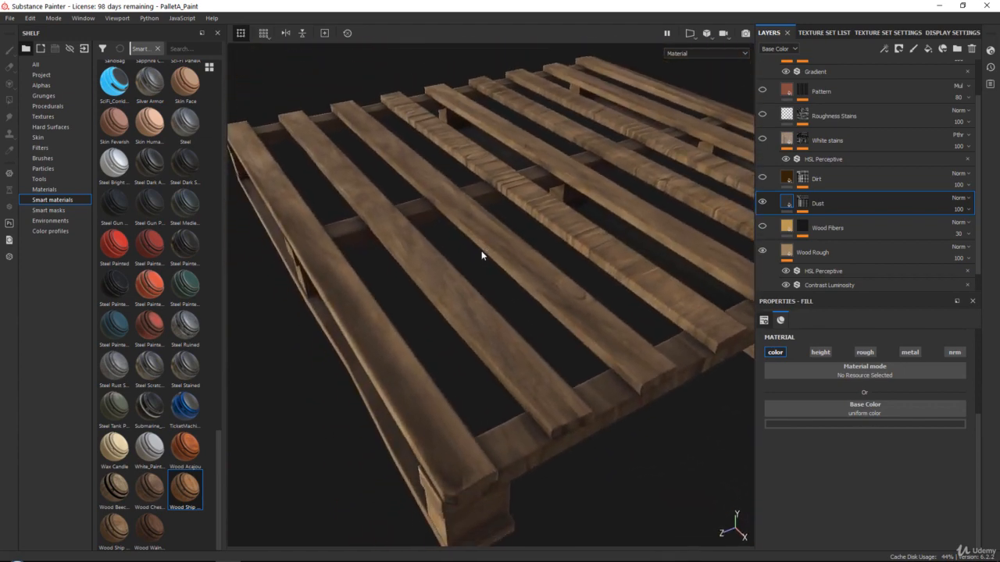
right_click_drag(482, 256, 489, 310, "alt")
middle_click_drag(489, 311, 516, 315, "alt")
right_click_drag(515, 315, 516, 388, "alt")
left_click_drag(516, 388, 452, 351, "alt")
right_click_drag(441, 453, 489, 288, "alt")
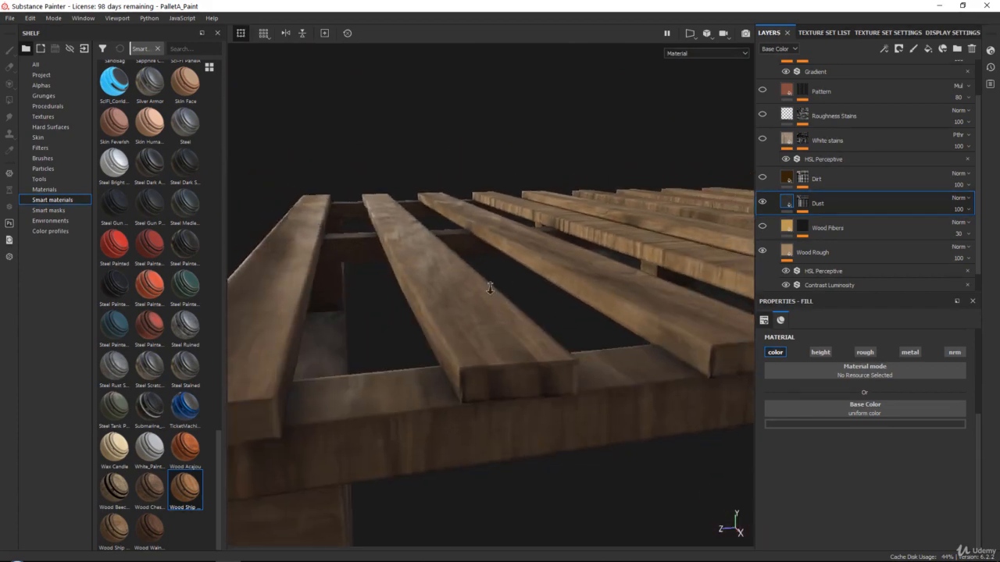
left_click_drag(489, 288, 520, 242, "alt")
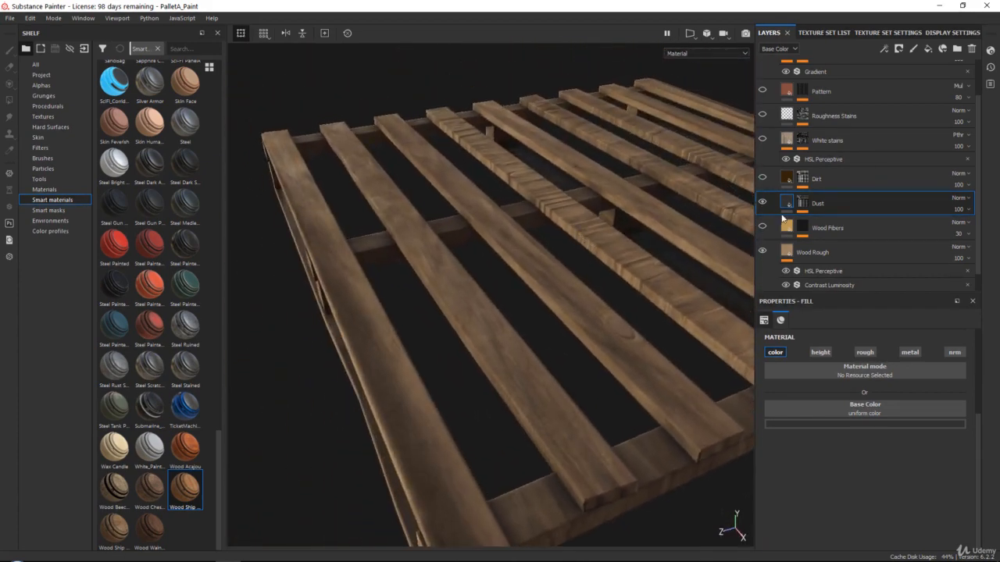
Show the Dirt layer briefly to compare its effect on the pallet, and hide it again
left_click(762, 178)
left_click(762, 178)
left_click(762, 179)
left_click_drag(466, 328, 573, 245, "alt")
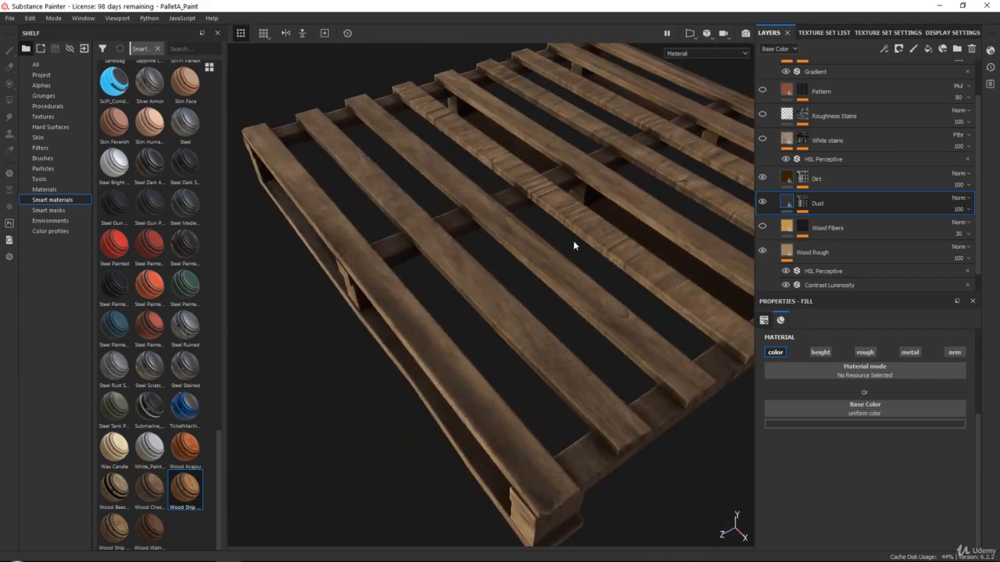
left_click(764, 179)
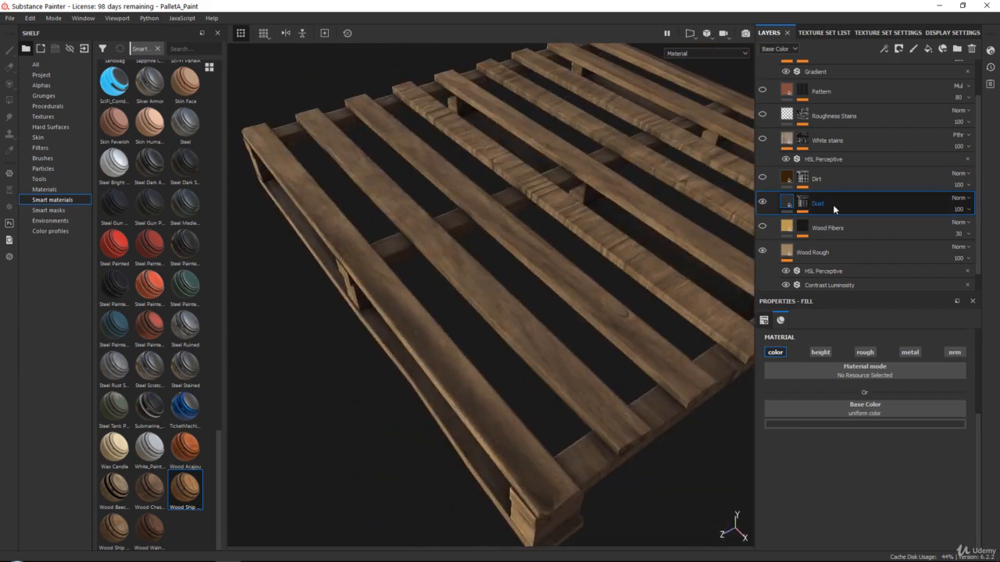
Lower the level of the MG Dust generator in the lower Dust layer's mask to 0.38
left_click(802, 205)
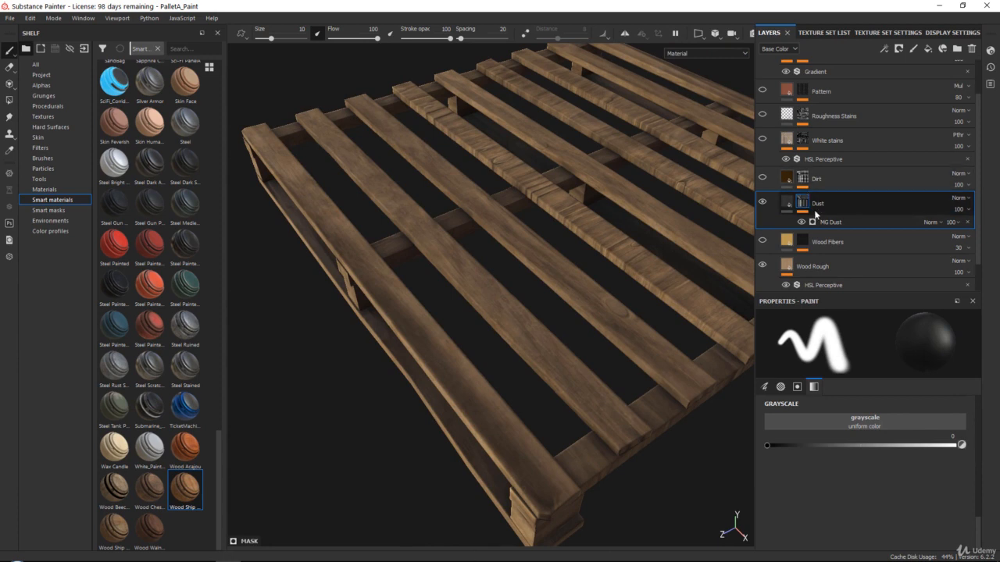
left_click(834, 222)
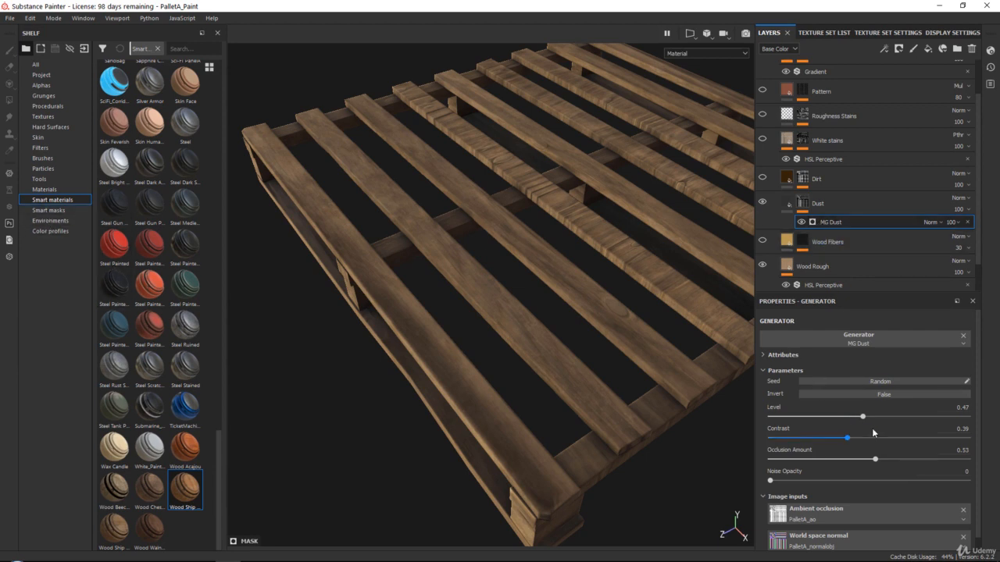
left_click_drag(861, 416, 844, 412)
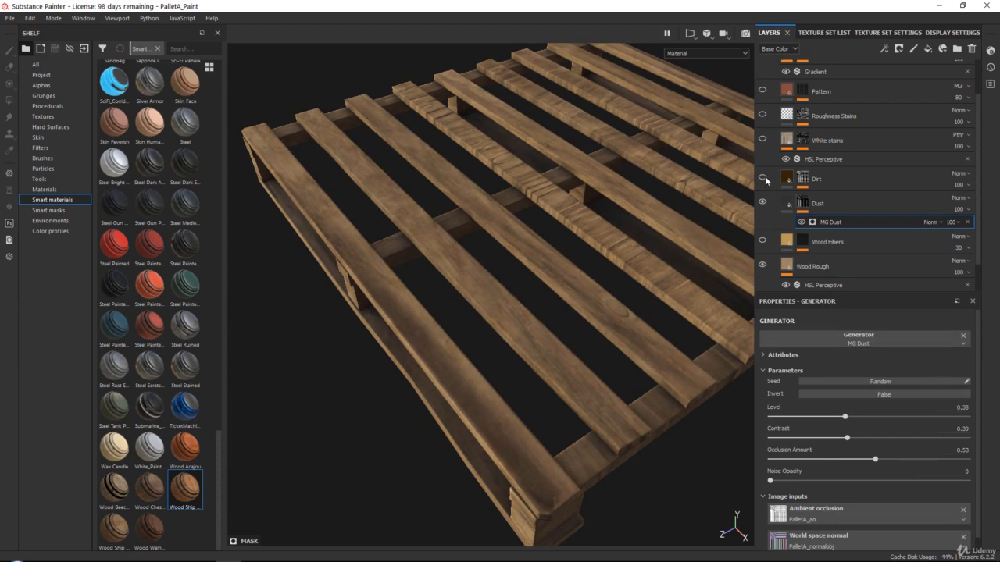
Show the Dirt layer and check its effect on the pallet from above and from the corner
left_click(763, 178)
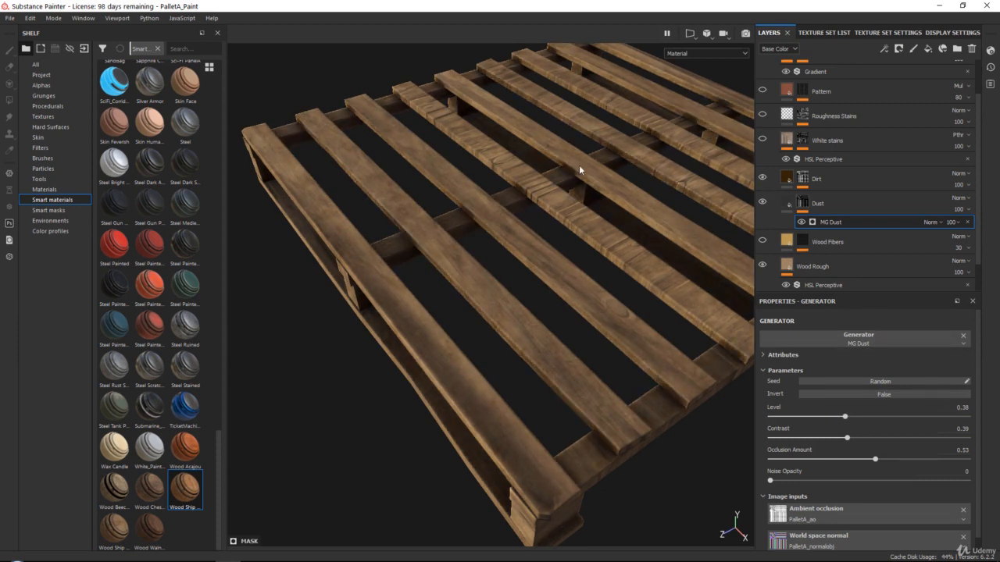
left_click_drag(442, 290, 613, 375, "alt")
middle_click_drag(479, 299, 695, 246, "alt")
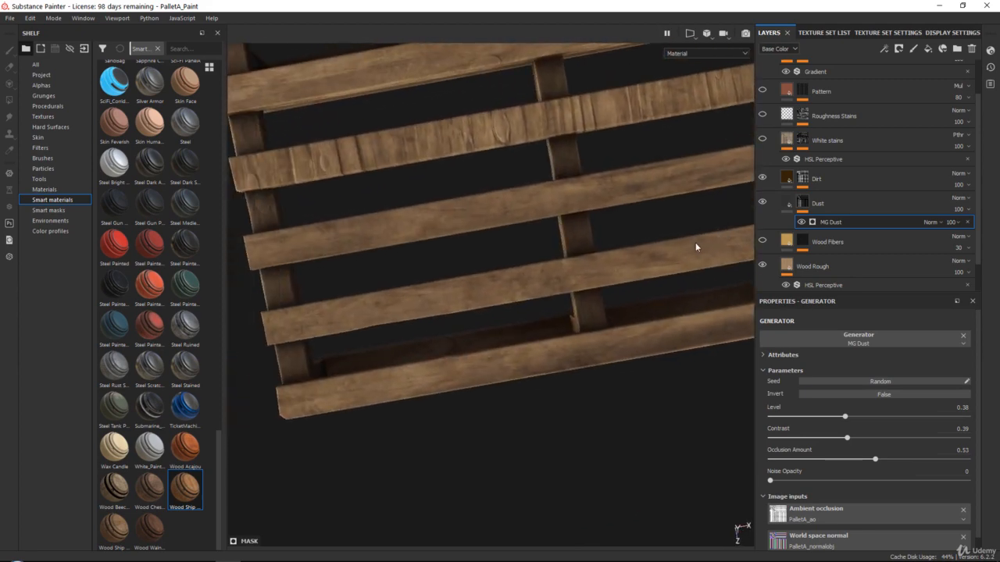
left_click_drag(483, 294, 472, 204, "alt")
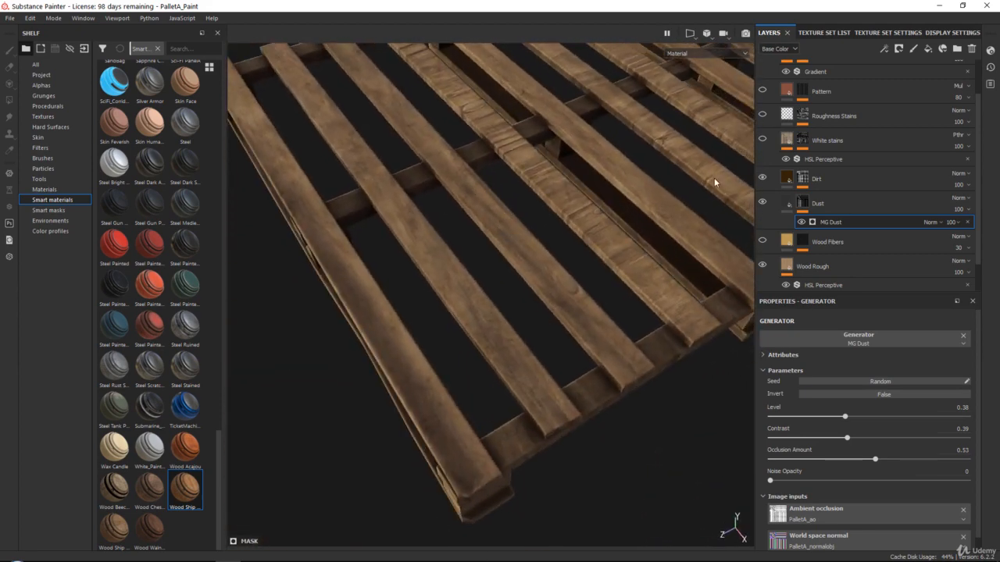
Toggle the White stains layer on and off to compare its effect on the planks, leaving it hidden
scroll(848, 205, "up", 2)
left_click(864, 183)
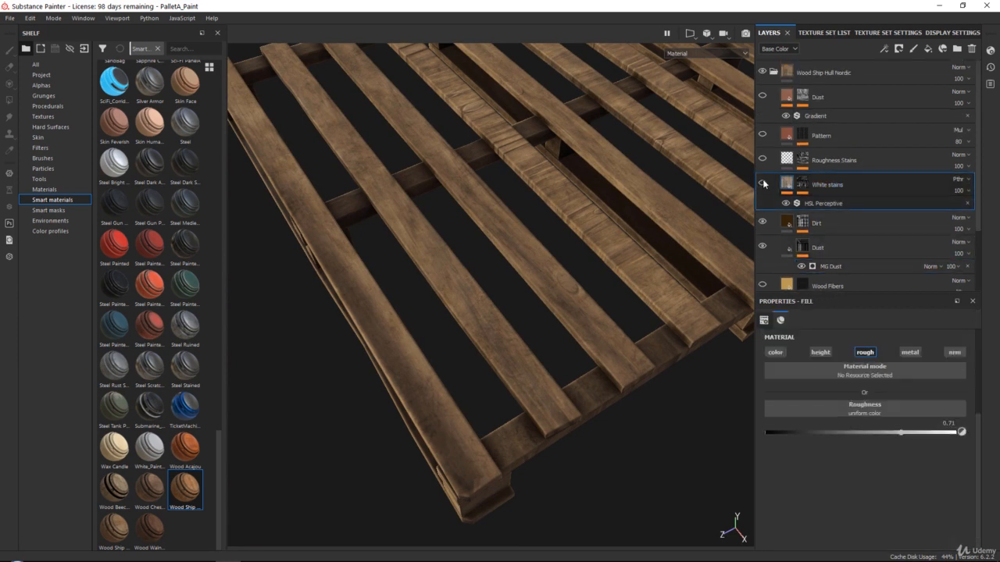
left_click(763, 183)
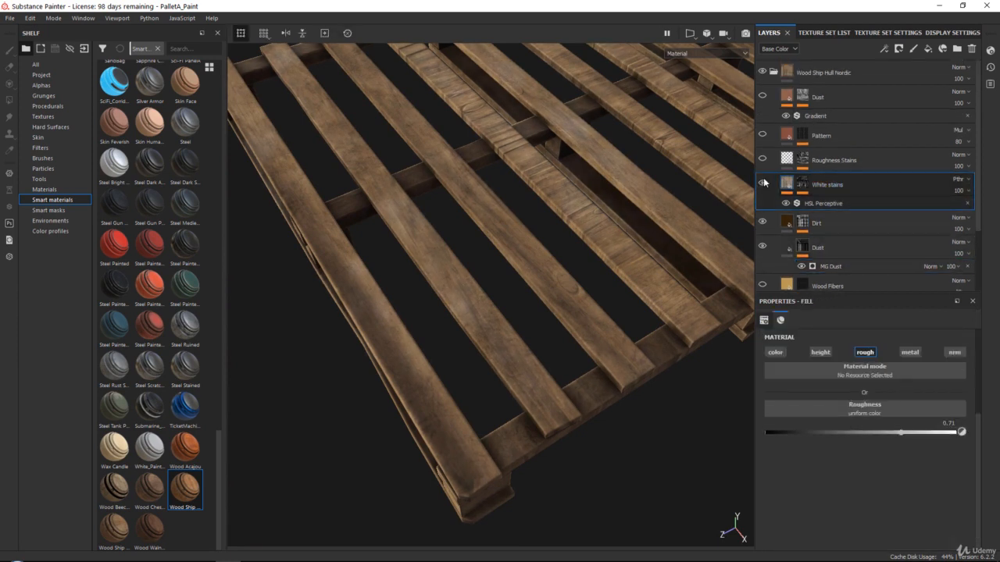
left_click(763, 183)
left_click(763, 182)
left_click(763, 183)
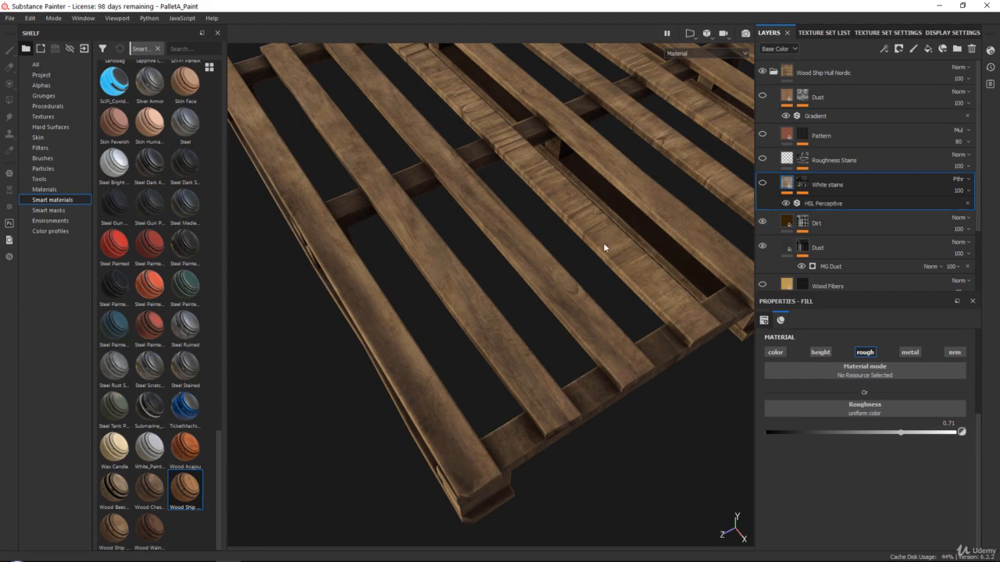
left_click_drag(603, 248, 515, 219, "alt")
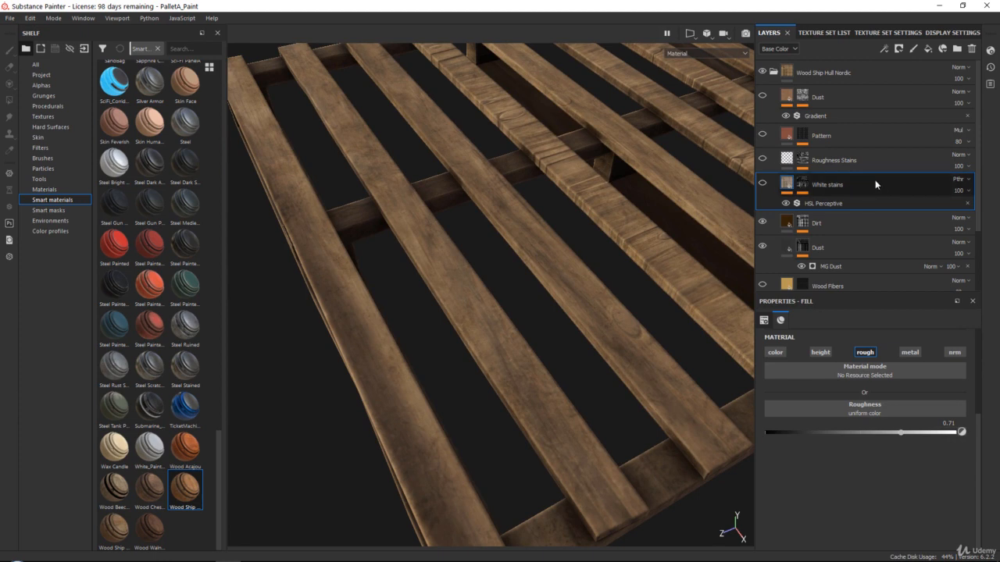
Delete the White stains and Wood Fibers layers from the Wood Ship Hull Nordic material
key("Delete")
scroll(875, 217, "down", 2)
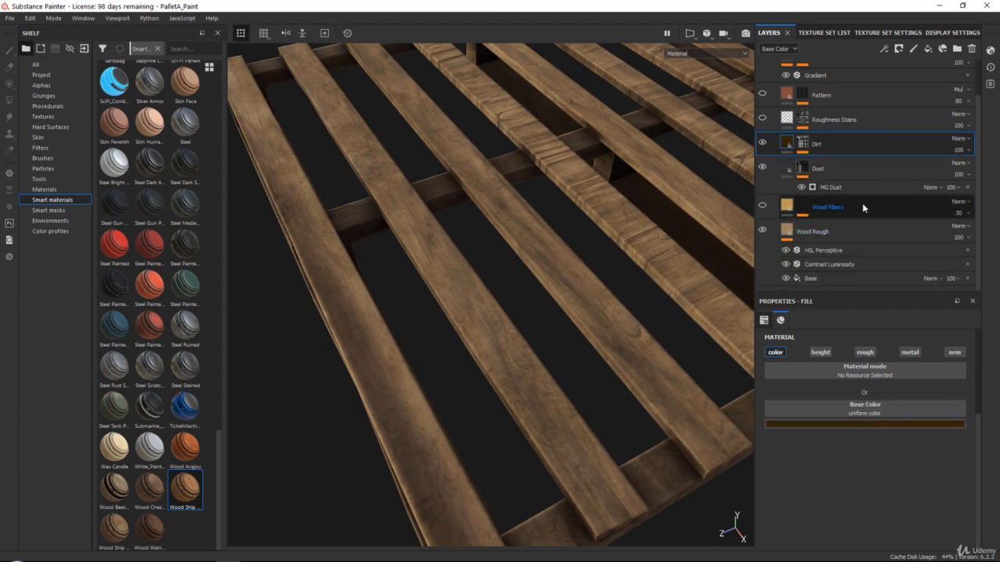
left_click(862, 204)
key("Delete")
Show the Roughness Stains and Pattern layers and check the wood grain on the planks
scroll(841, 197, "up", 1)
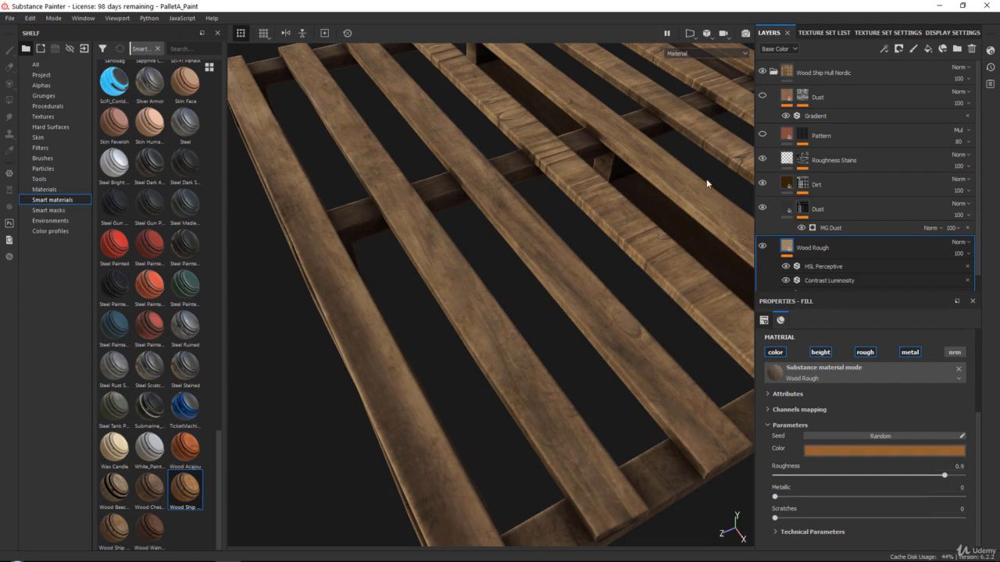
left_click_drag(508, 222, 503, 203, "alt")
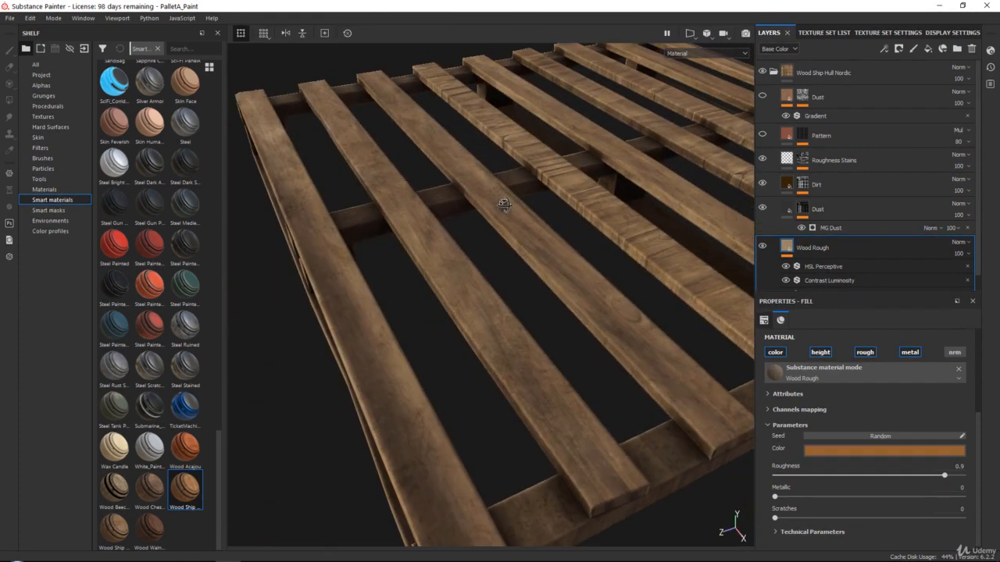
left_click(763, 135)
left_click_drag(565, 250, 523, 109, "alt")
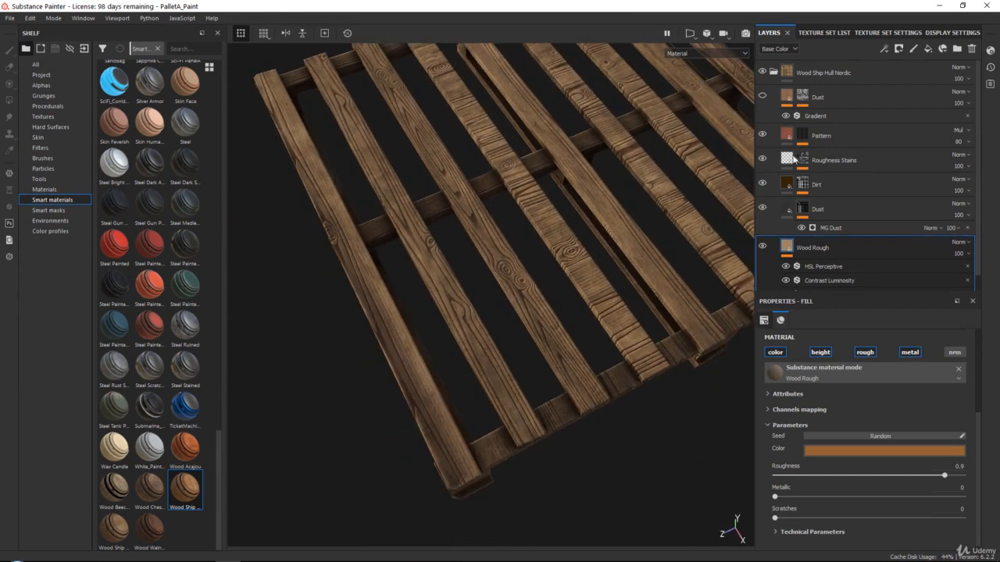
Select the Pattern layer and examine the wood grain up close in the pallet reference photo in Windows Photo Viewer
left_click(791, 133)
left_click_drag(999, 154, 781, 1)
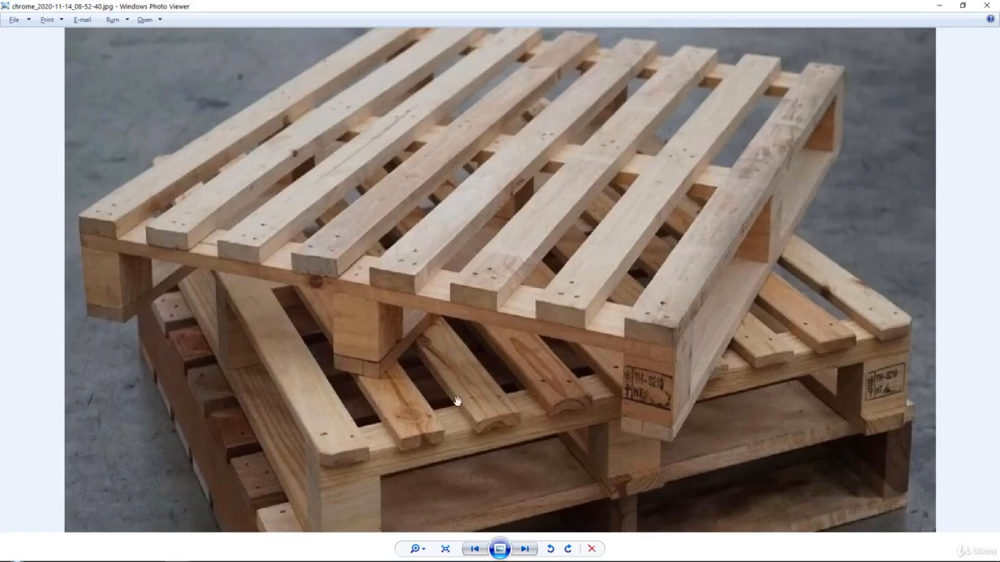
scroll(482, 424, "up", 3)
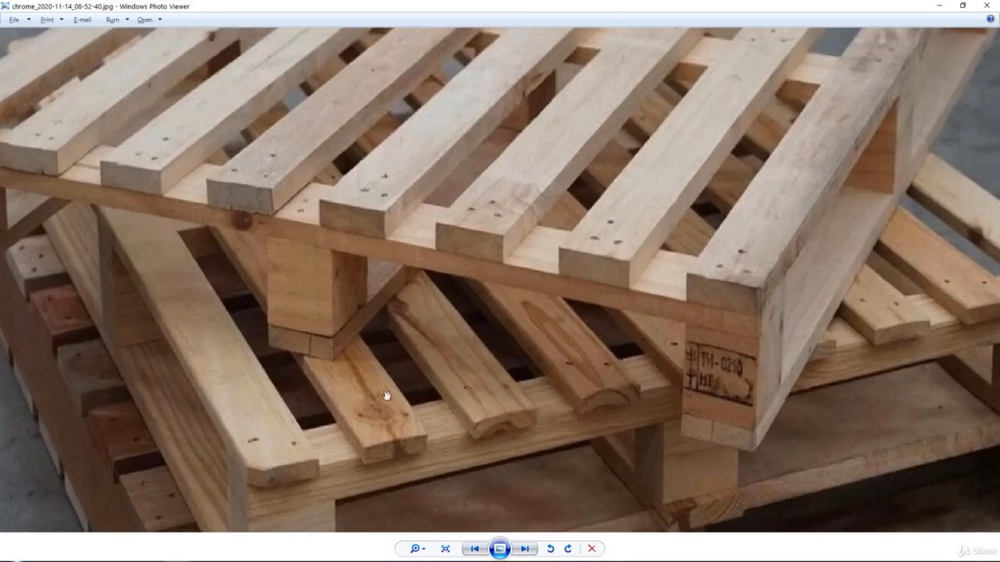
mouse_move(553, 7)
left_mouse_down()
mouse_move(705, 115)
mouse_move(999, 117)
left_mouse_up()
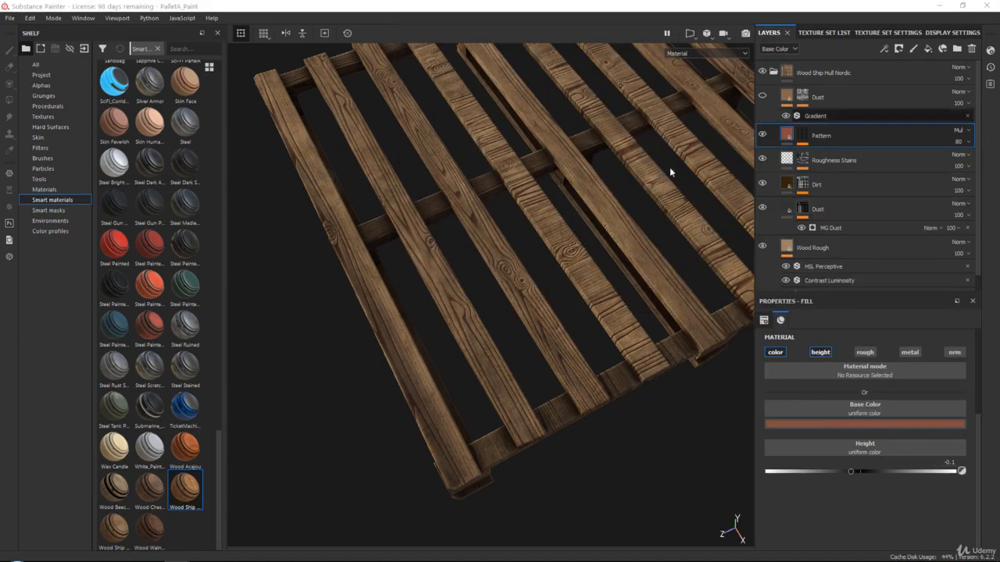
Try a height of -0.01 for the Pattern layer and inspect the grain relief at a low angle
mouse_move(505, 233)
left_mouse_down("alt")
mouse_move(498, 243)
mouse_move(509, 348)
mouse_move(565, 359)
mouse_move(577, 393)
mouse_move(554, 316)
left_mouse_up("alt")
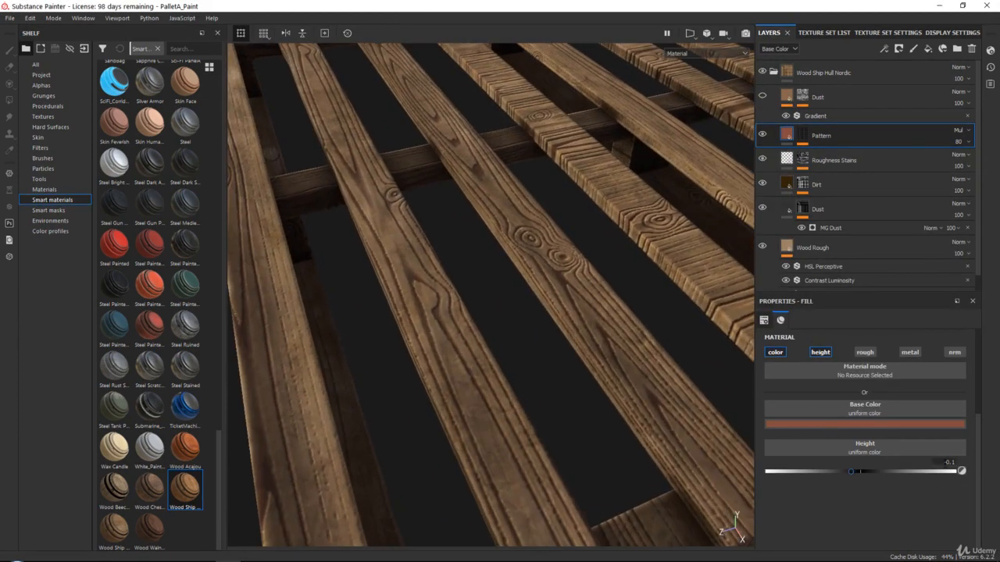
left_click(952, 463)
key("Return")
left_click_drag(681, 362, 607, 310, "alt")
right_click_drag(607, 310, 634, 408, "alt")
left_click_drag(634, 408, 673, 414, "alt")
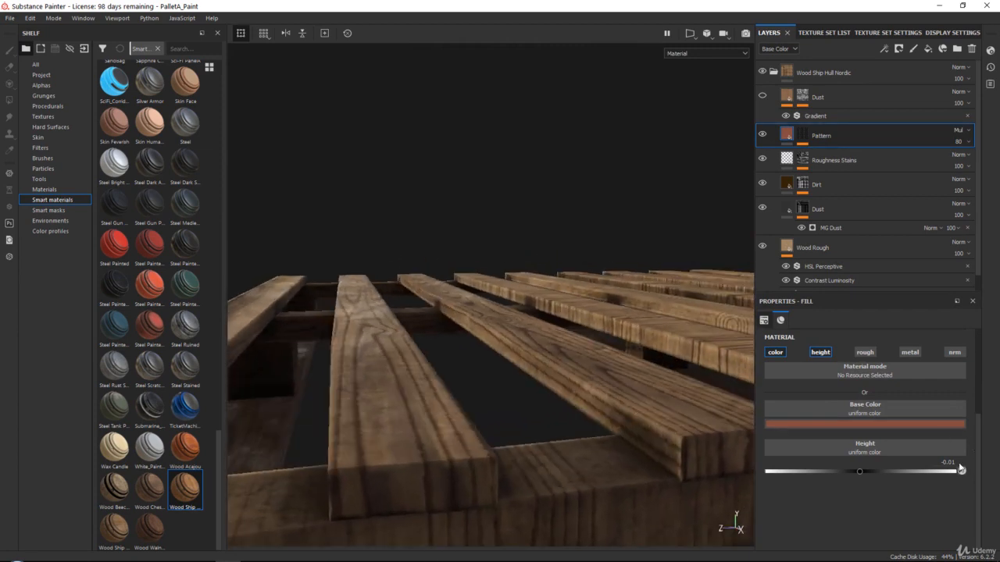
Set the Pattern layer's height to -0.02 and check the grain on the planks
left_click(954, 462)
left_click(947, 462)
left_click_drag(663, 241, 454, 286, "alt")
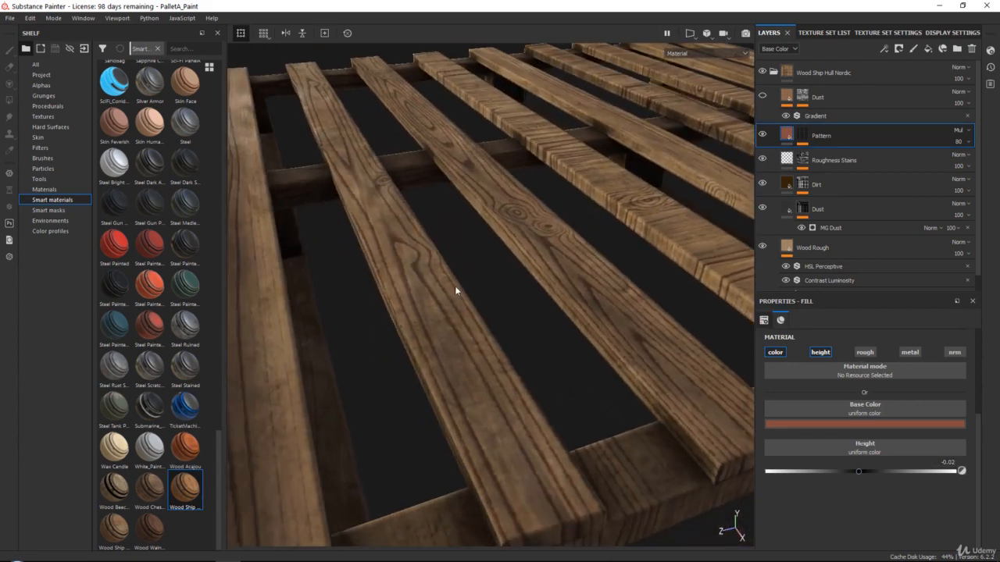
Change the Pattern layer's base colour to a darker brown (R 0.134, G 0.076, B 0.038)
scroll(454, 285, "down", 1)
left_click(794, 423)
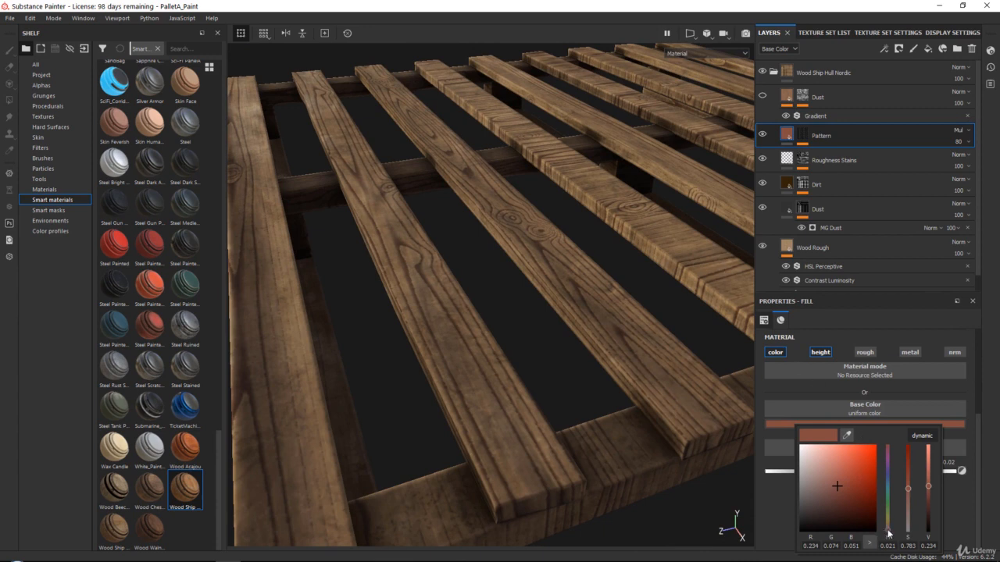
left_click_drag(888, 533, 888, 530)
left_click_drag(839, 506, 831, 496)
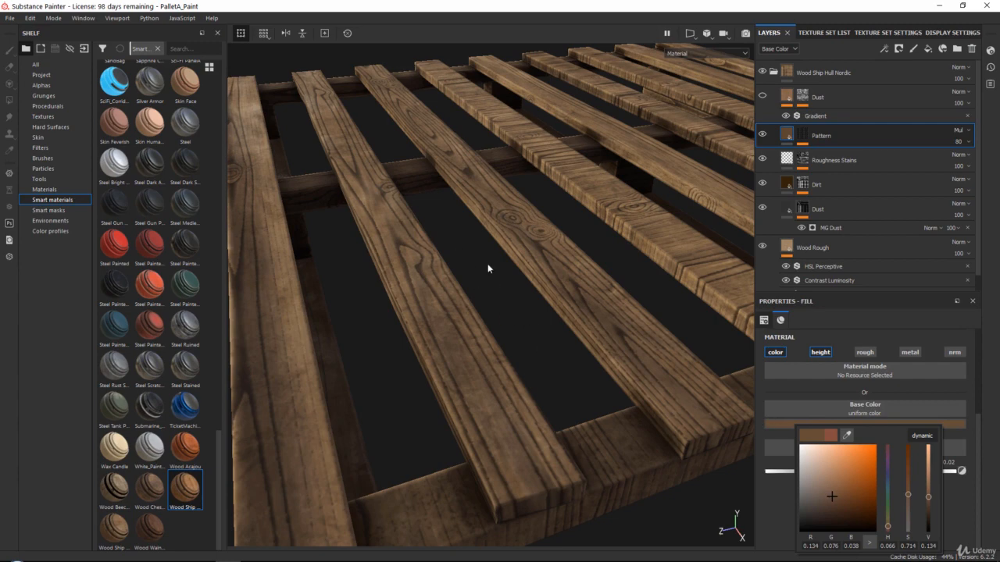
left_click_drag(488, 268, 594, 371, "alt")
Select the Wood 01 fill in the Pattern layer's mask and set its hardness to 0.17
scroll(854, 424, "up", 3)
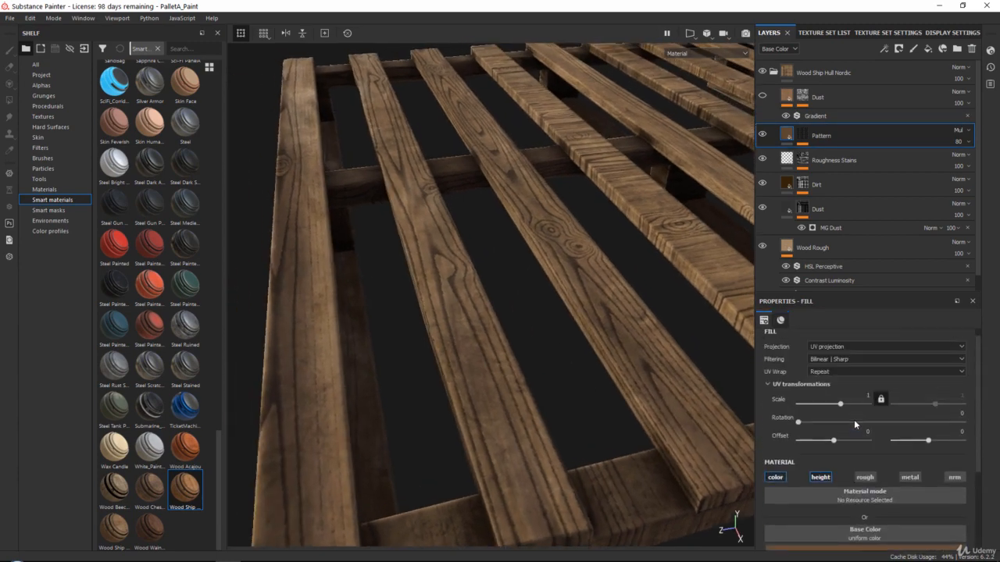
scroll(854, 420, "up", 1)
left_click(802, 137)
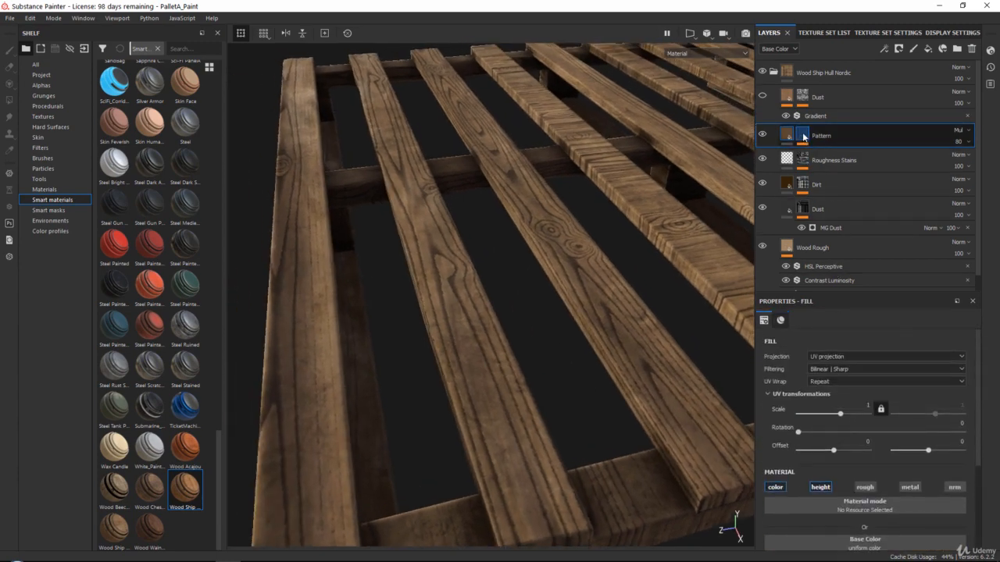
left_click(836, 155)
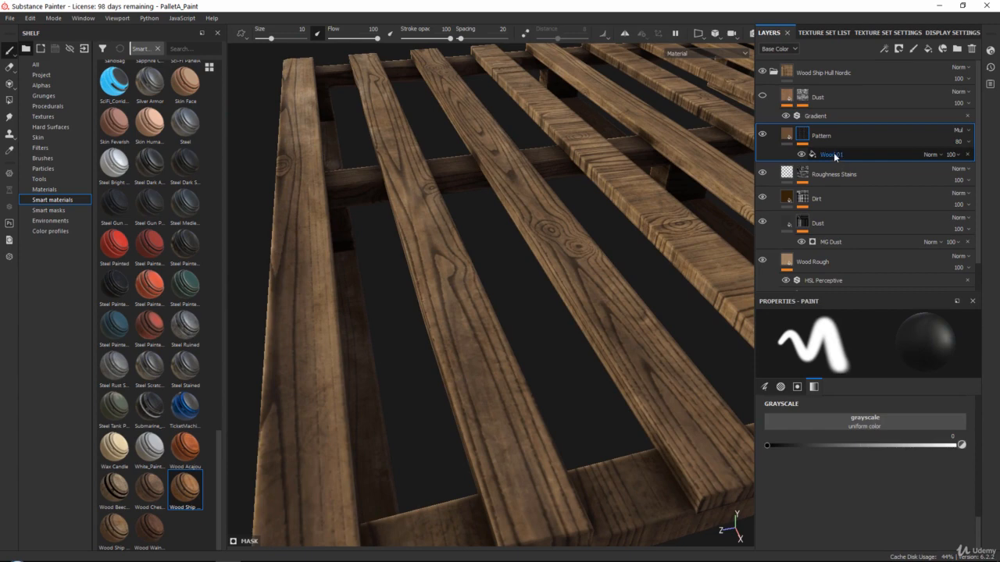
scroll(796, 453, "down", 3)
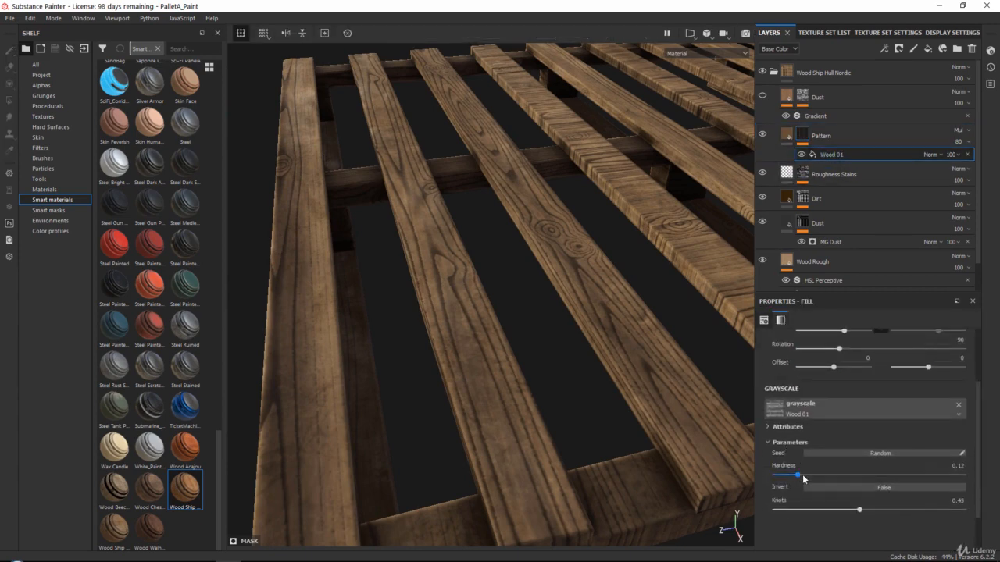
mouse_move(798, 474)
left_mouse_down()
mouse_move(882, 474)
mouse_move(782, 474)
mouse_move(818, 464)
mouse_move(796, 463)
mouse_move(806, 461)
left_mouse_up()
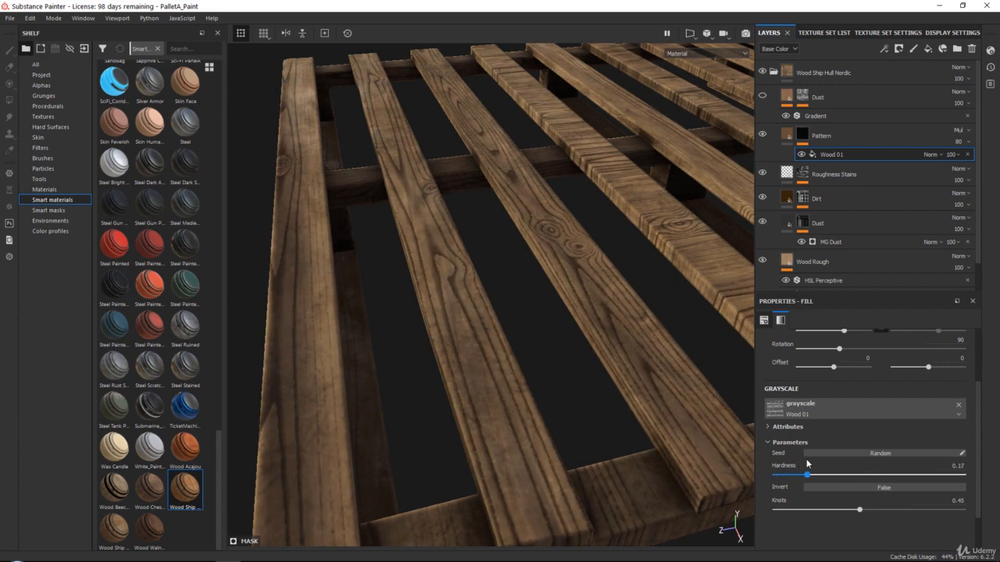
Try a knots value of 0 for the Wood 01 fill and inspect the grain across the pallet
left_click_drag(859, 509, 755, 502)
right_click_drag(562, 341, 511, 133, "alt")
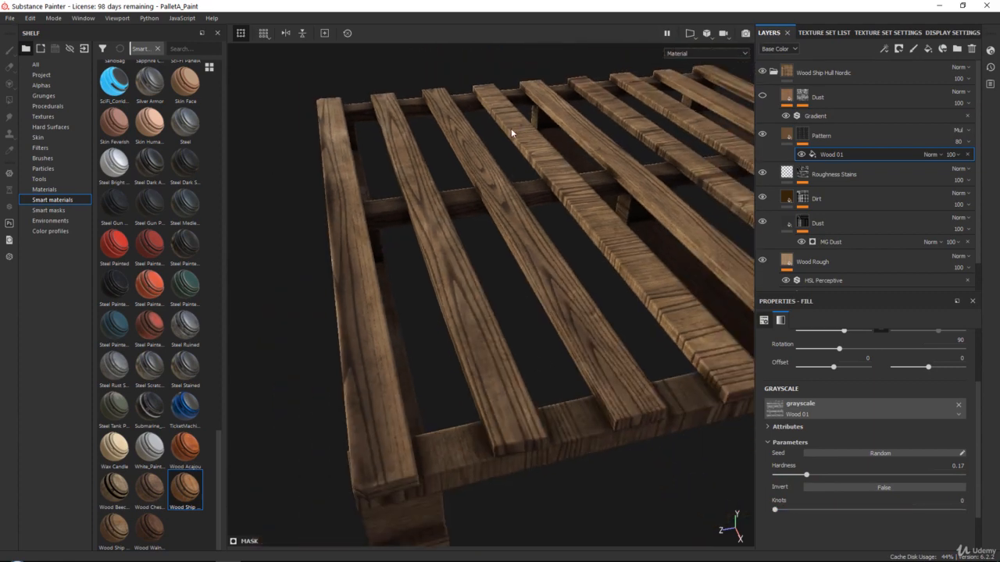
left_click_drag(510, 133, 512, 227, "alt")
middle_click_drag(625, 246, 474, 281, "alt")
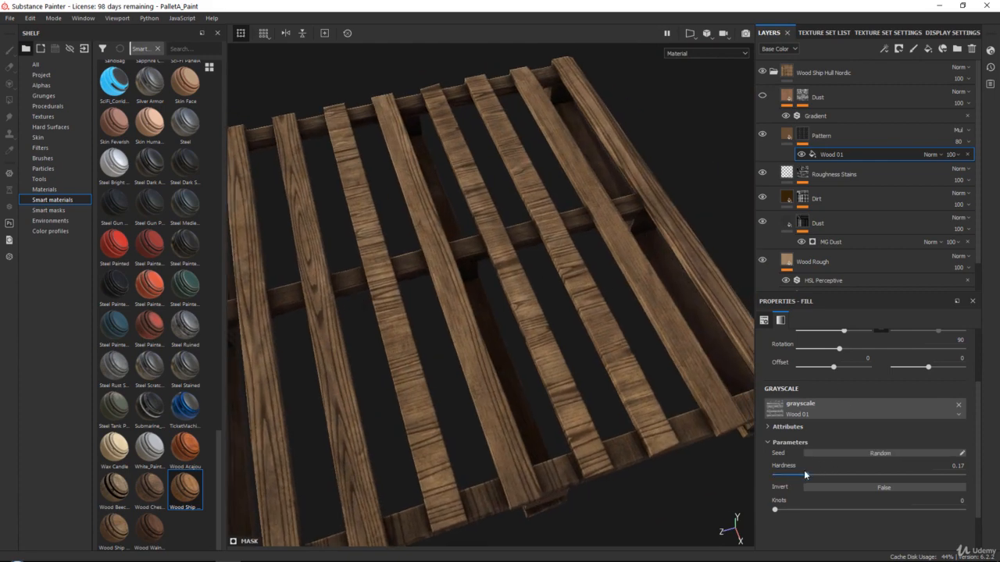
Try a knots value of 0.08 and compare the planks with the pallet reference photo in Windows Photo Viewer
mouse_move(775, 510)
left_mouse_down()
mouse_move(808, 510)
mouse_move(791, 511)
left_mouse_up()
key("alt+Tab")
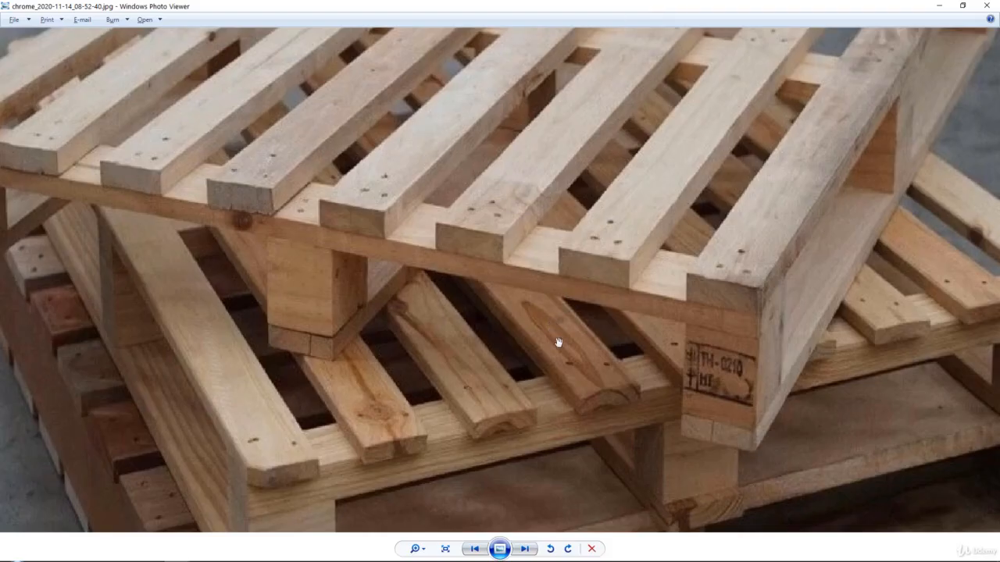
key("alt+Tab")
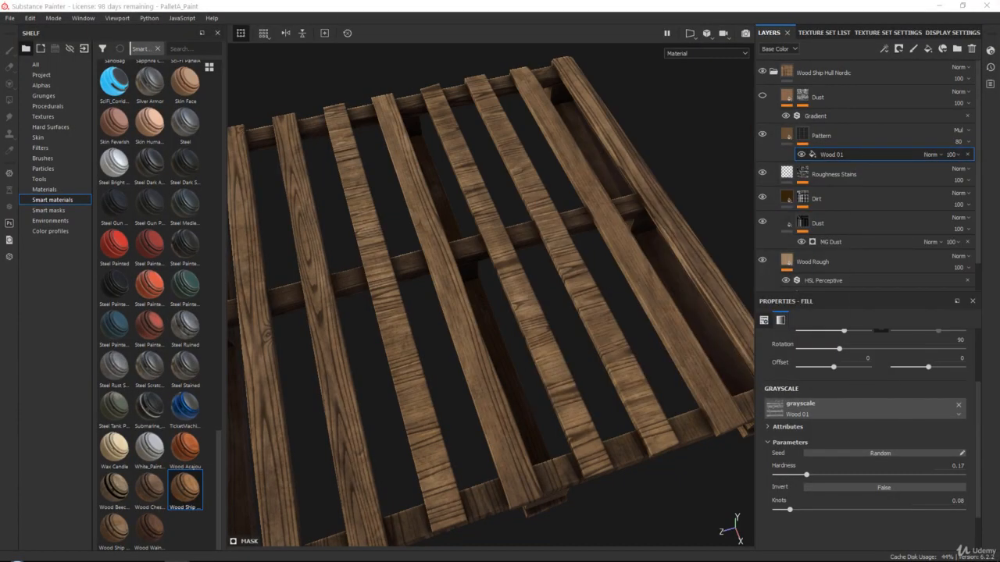
left_click_drag(382, 352, 718, 450, "alt")
Set the Wood 01 fill's knots to 0.2 and check the grain on the planks up close
left_click_drag(789, 510, 815, 513)
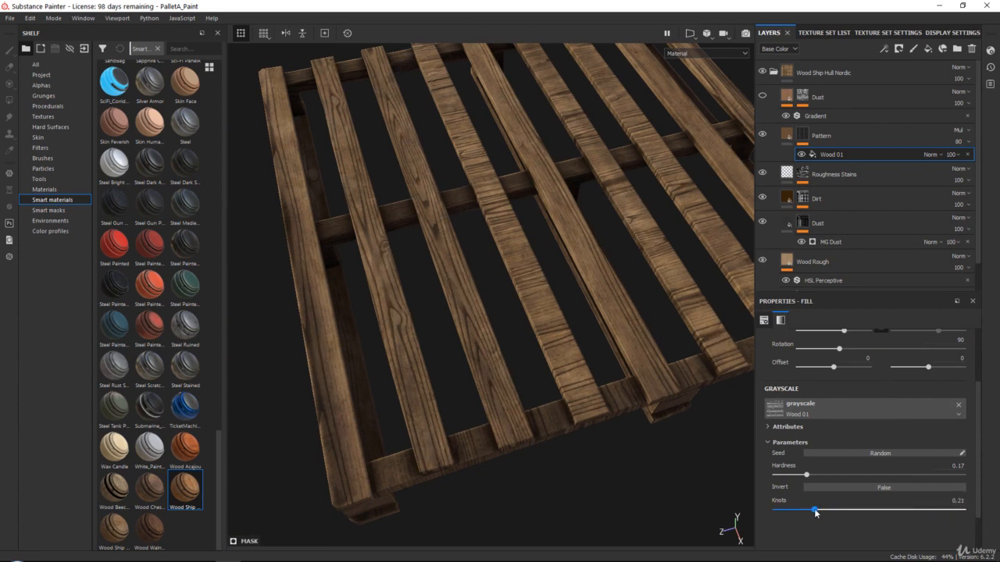
type(".2")
key("Return")
middle_click_drag(490, 242, 484, 245, "alt")
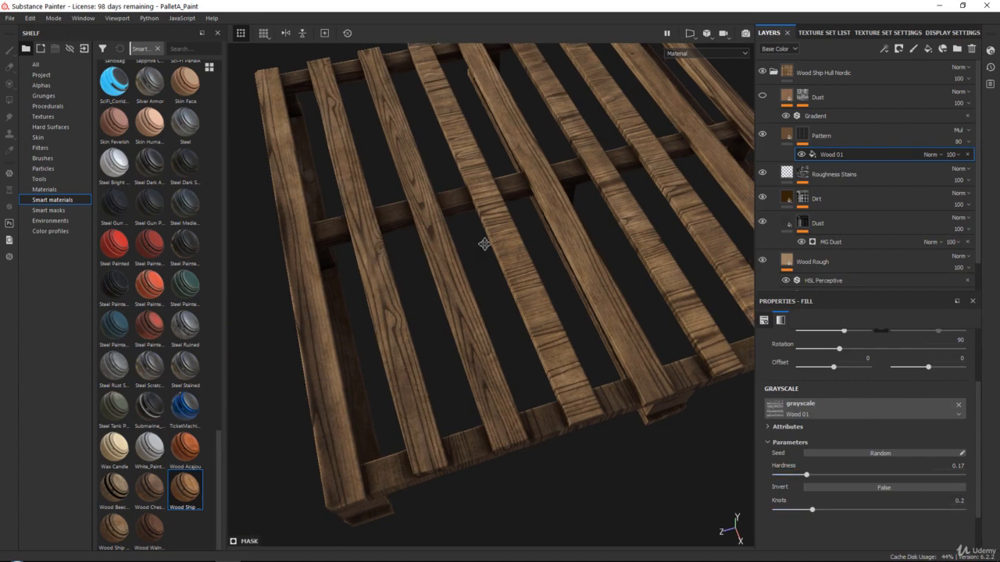
left_click_drag(484, 245, 508, 198, "alt")
right_click_drag(508, 199, 495, 252, "alt")
middle_click_drag(495, 252, 637, 324, "alt")
Set the Wood 01 fill's UV scale to 5 and inspect the finer grain at the pallet's corner
scroll(825, 386, "up", 2)
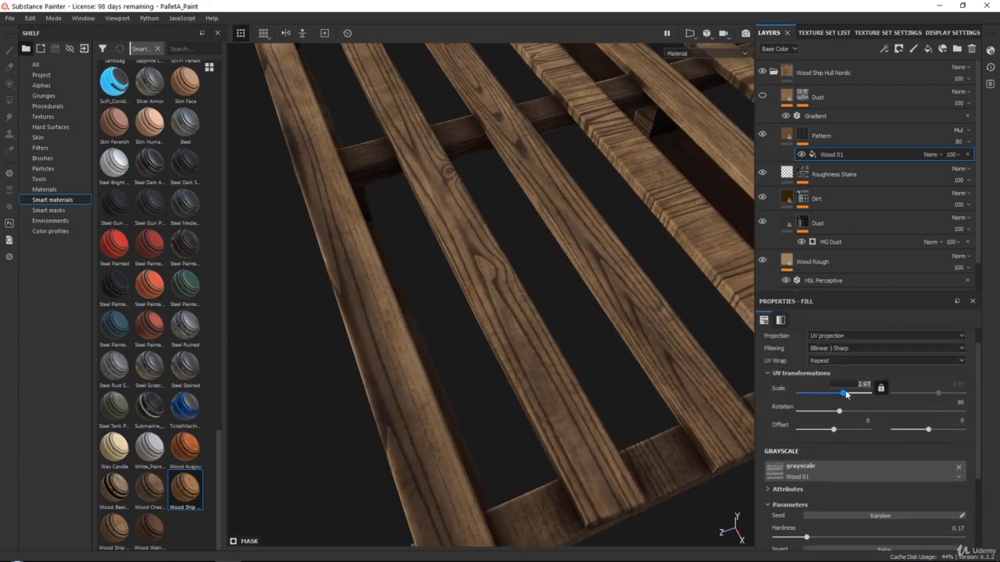
left_click_drag(848, 392, 847, 393)
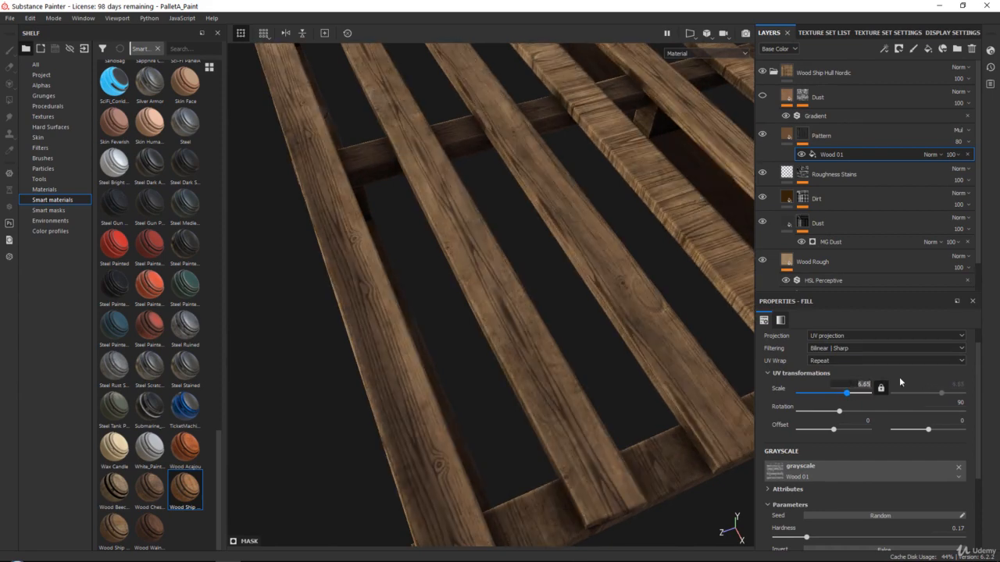
type("5")
key("Return")
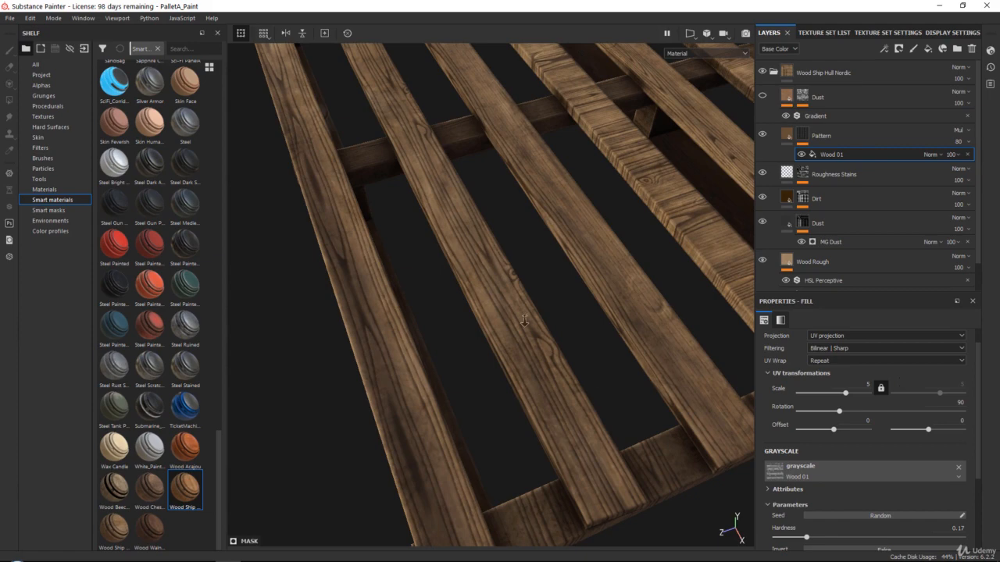
right_click_drag(524, 321, 514, 370, "alt")
middle_click_drag(514, 370, 540, 283, "alt")
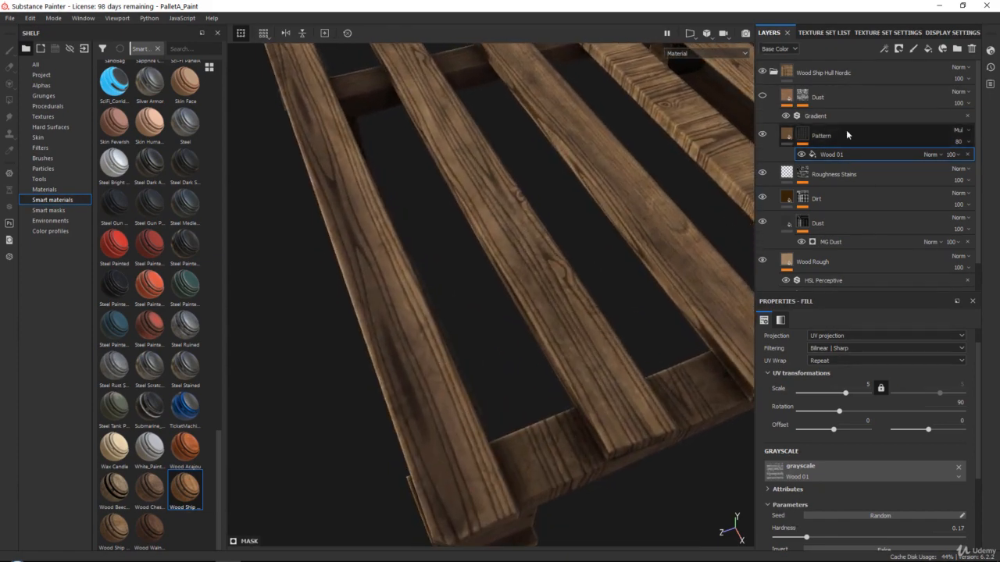
Try an opacity of 48 for the Pattern layer
left_click(889, 136)
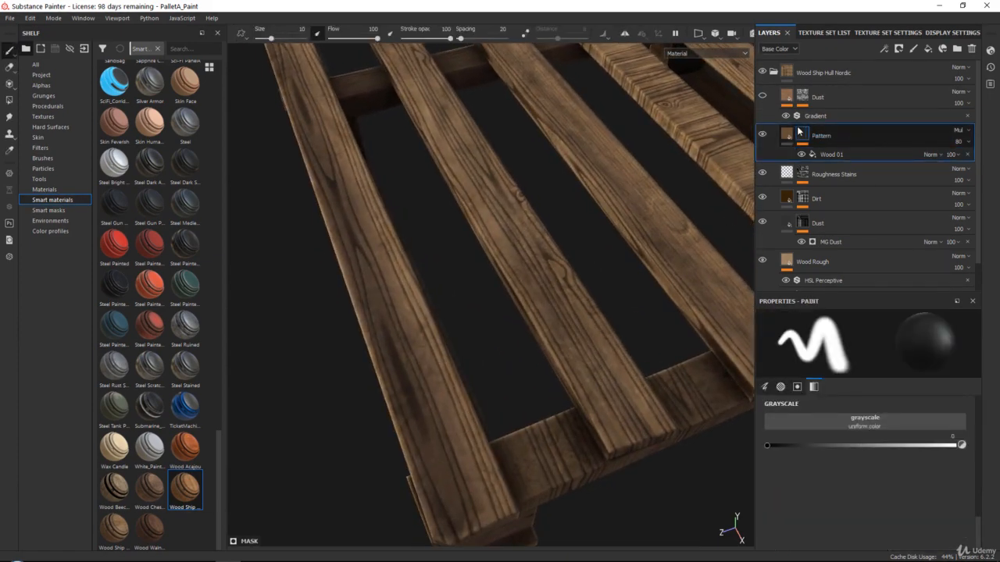
left_click(963, 143)
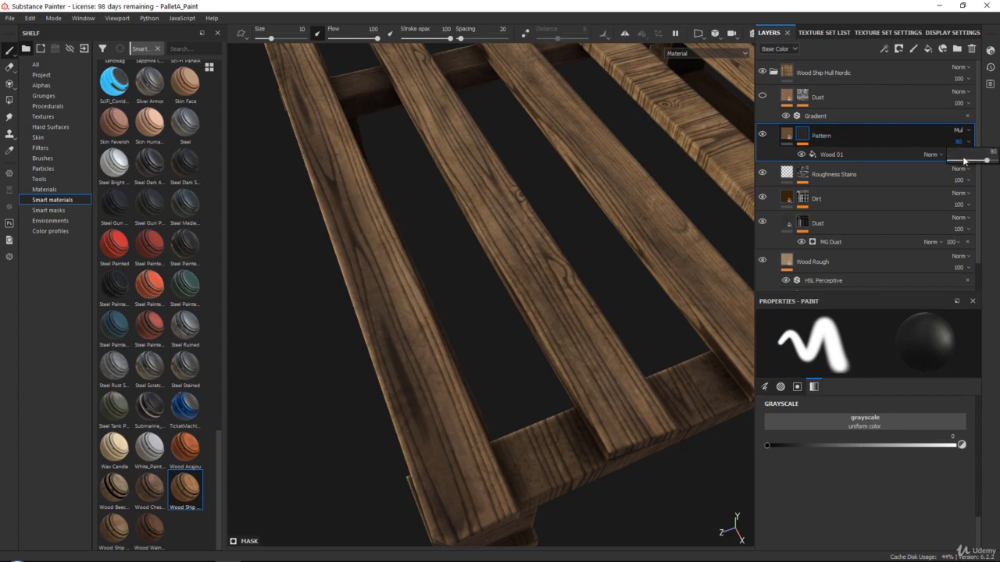
left_click_drag(986, 163, 967, 155)
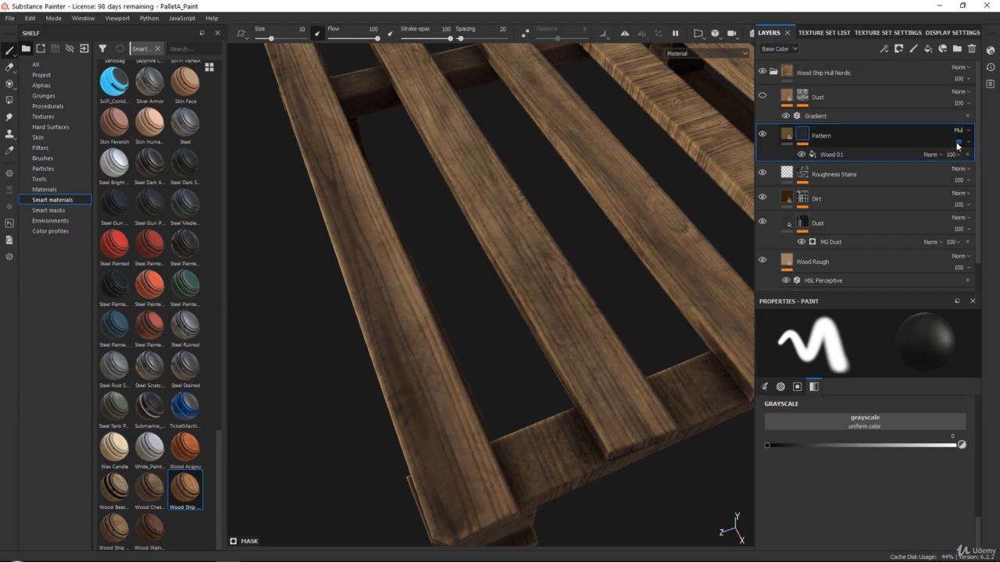
mouse_move(961, 163)
left_mouse_down()
mouse_move(954, 159)
mouse_move(973, 164)
left_mouse_up()
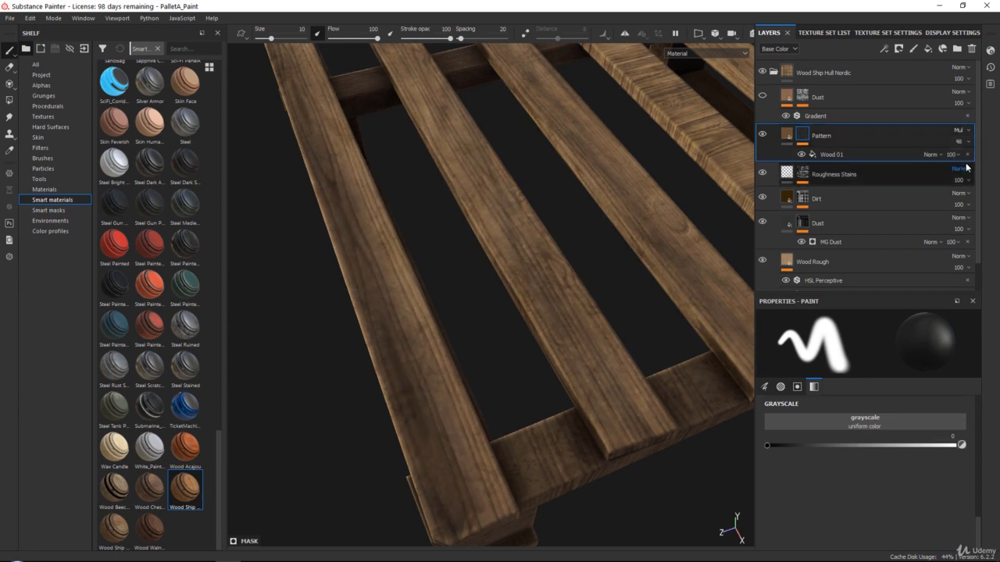
Select the Pattern layer's fill and set its height to -0.01
left_click(789, 133)
scroll(792, 131, "down", 1)
scroll(884, 450, "down", 3)
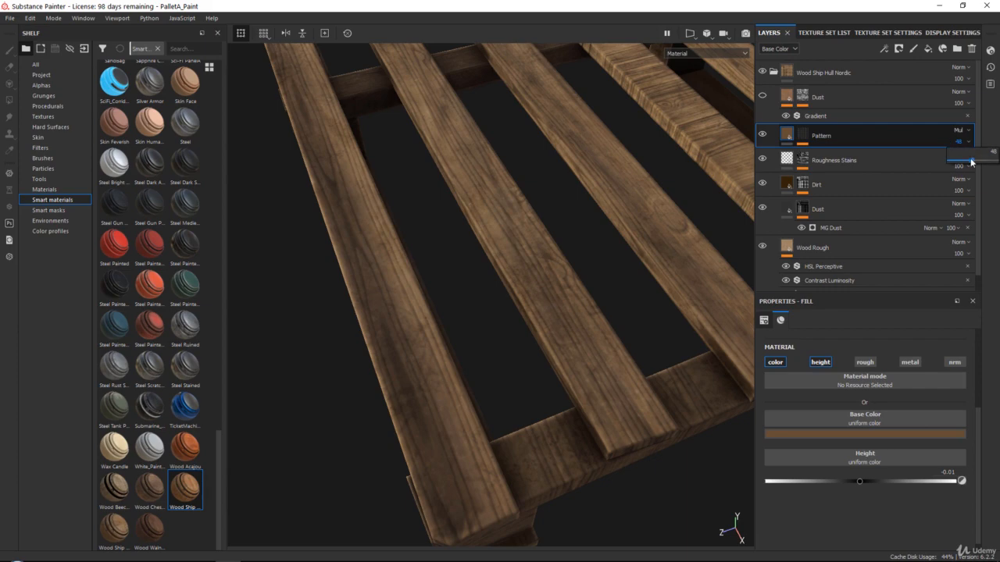
Lower the Pattern layer's opacity to 31 and look over the whole pallet
mouse_move(972, 161)
left_mouse_down()
mouse_move(954, 161)
mouse_move(968, 161)
left_mouse_up()
left_click_drag(457, 308, 438, 156, "alt")
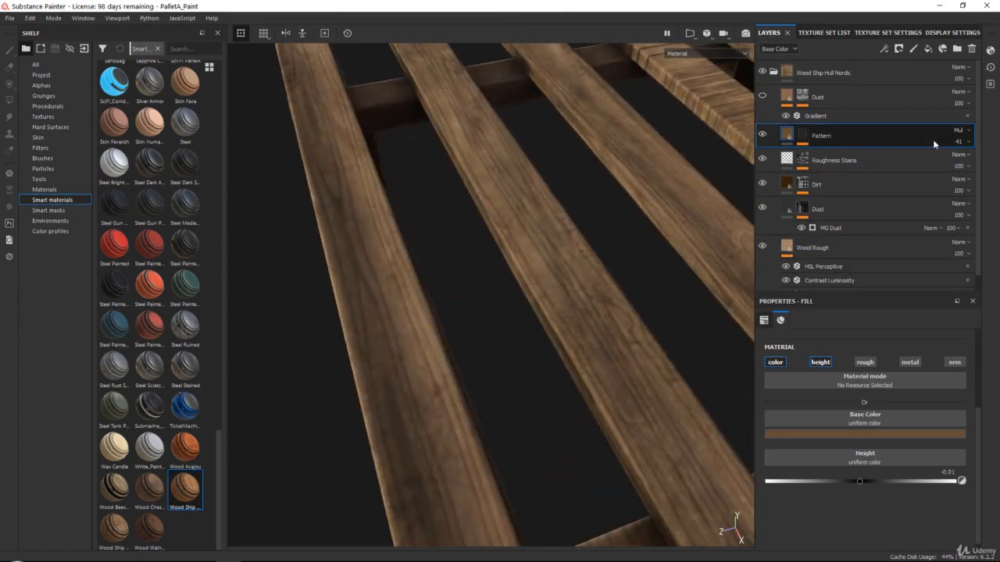
left_click(968, 142)
left_click_drag(968, 161, 960, 160)
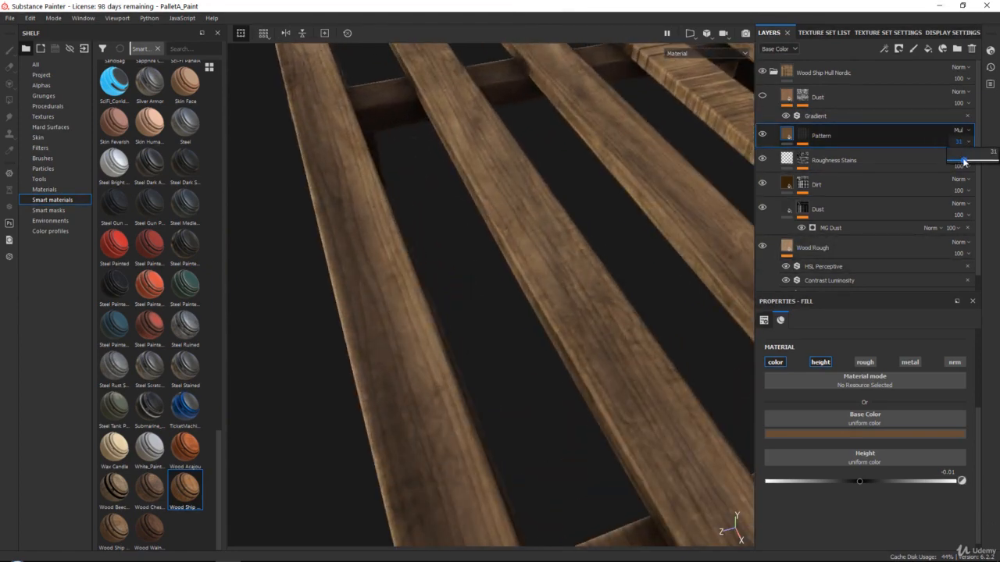
scroll(462, 89, "down", 5)
middle_click_drag(501, 129, 470, 261, "alt")
left_click_drag(470, 262, 514, 230, "alt")
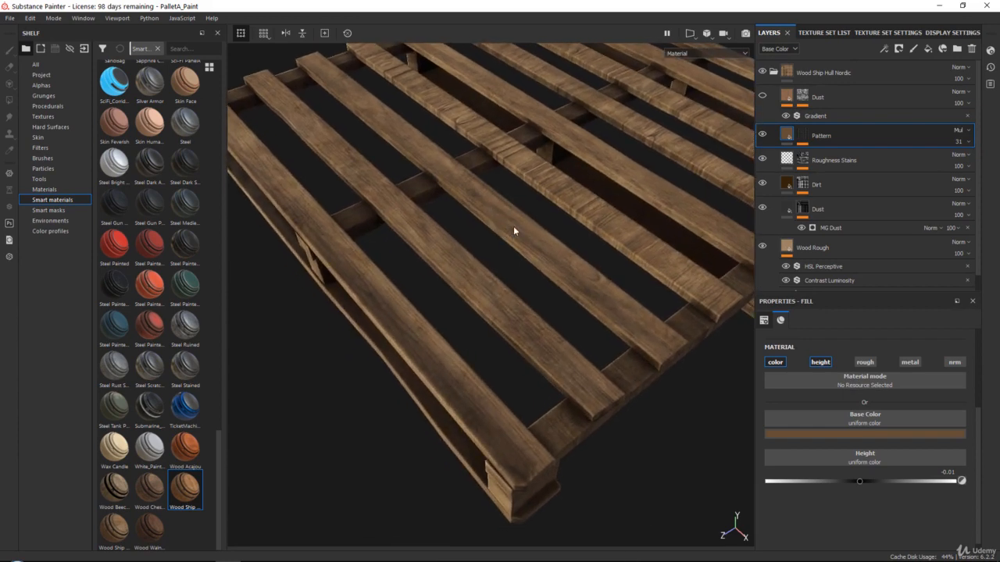
Make the upper Dust layer visible and select it to examine its effect on the planks
left_click(762, 96)
scroll(547, 193, "down", 4)
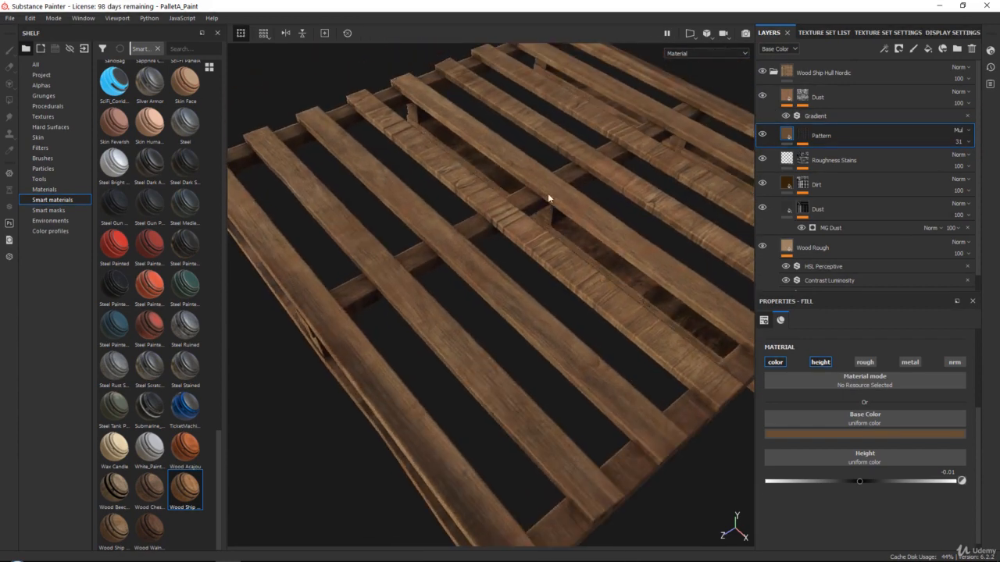
left_click(837, 90)
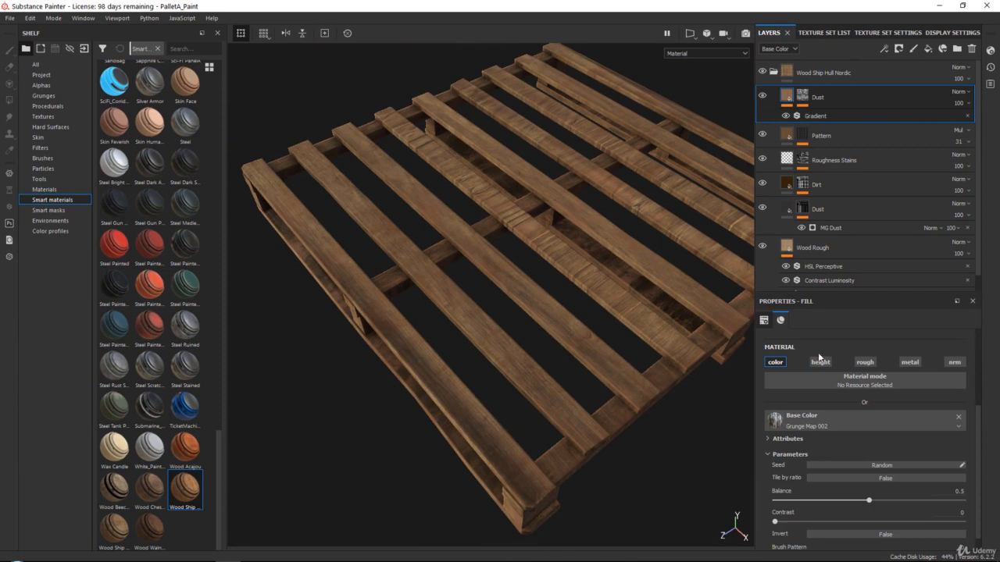
scroll(830, 379, "down", 1)
left_click_drag(586, 268, 582, 324, "alt")
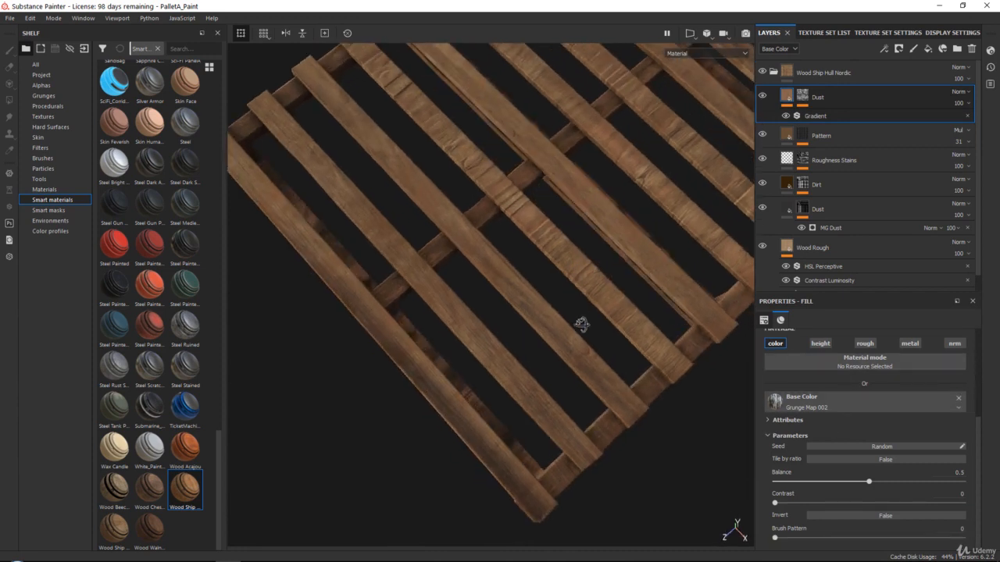
Try a 90-degree rotation for the upper Dust layer's grunge texture, inspect the planks, and reset the rotation to 0
scroll(845, 382, "up", 2)
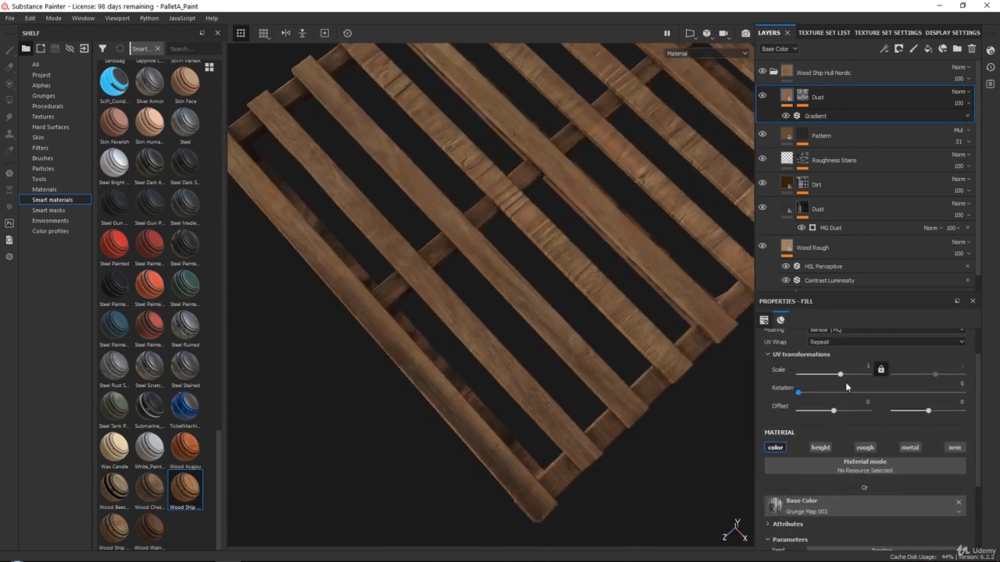
left_click(960, 384)
type("90")
key("Return")
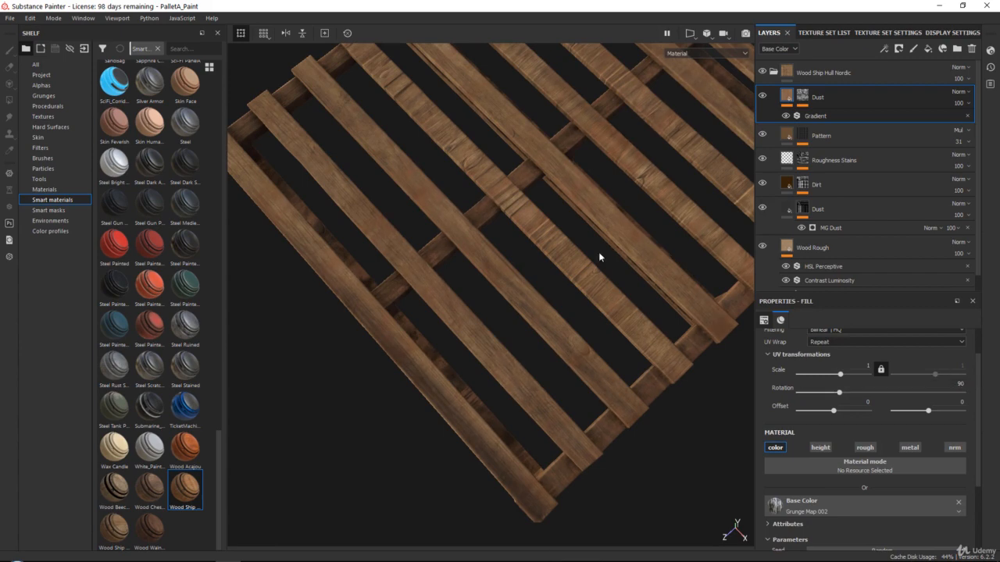
left_click_drag(518, 268, 565, 176, "alt")
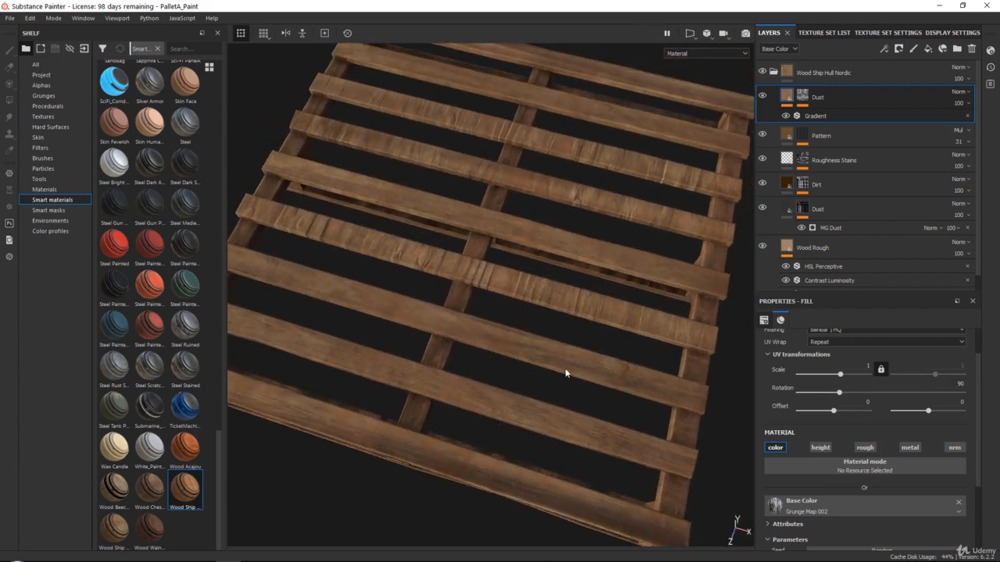
middle_click_drag(566, 369, 573, 311, "alt")
left_click_drag(817, 392, 797, 391)
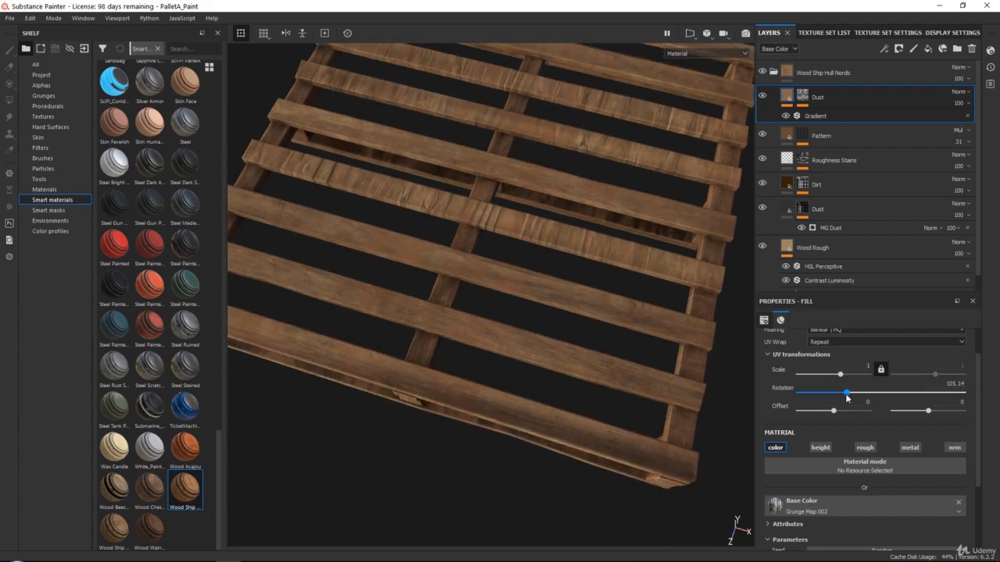
Lower the upper Dust layer's opacity to 48
left_click_drag(696, 412, 700, 130, "alt")
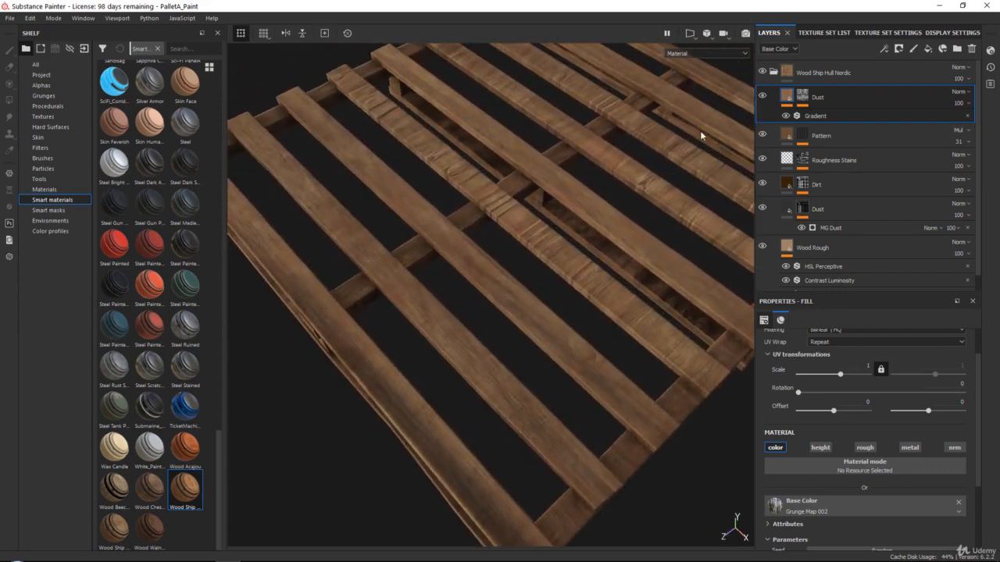
left_click(962, 107)
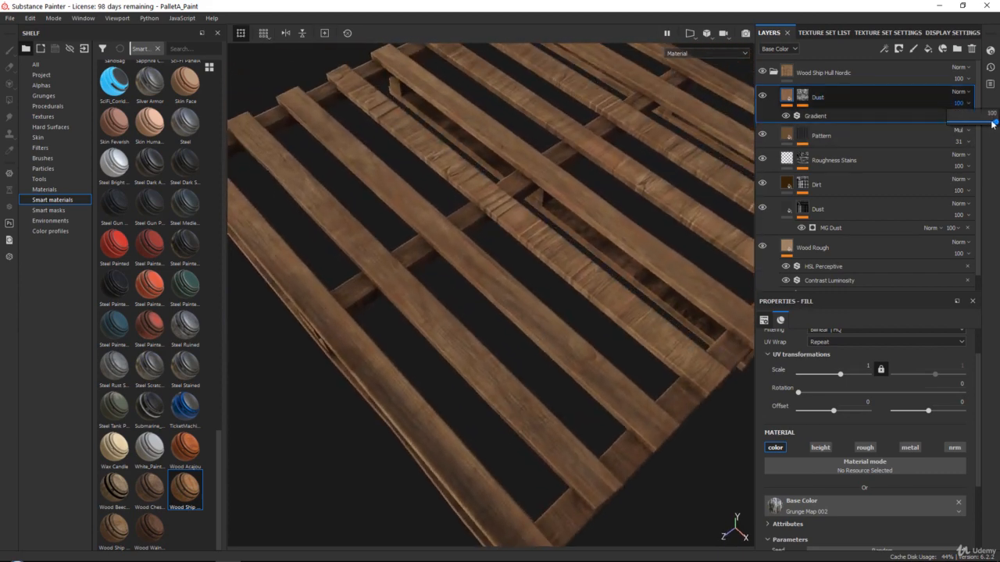
left_click_drag(993, 123, 972, 123)
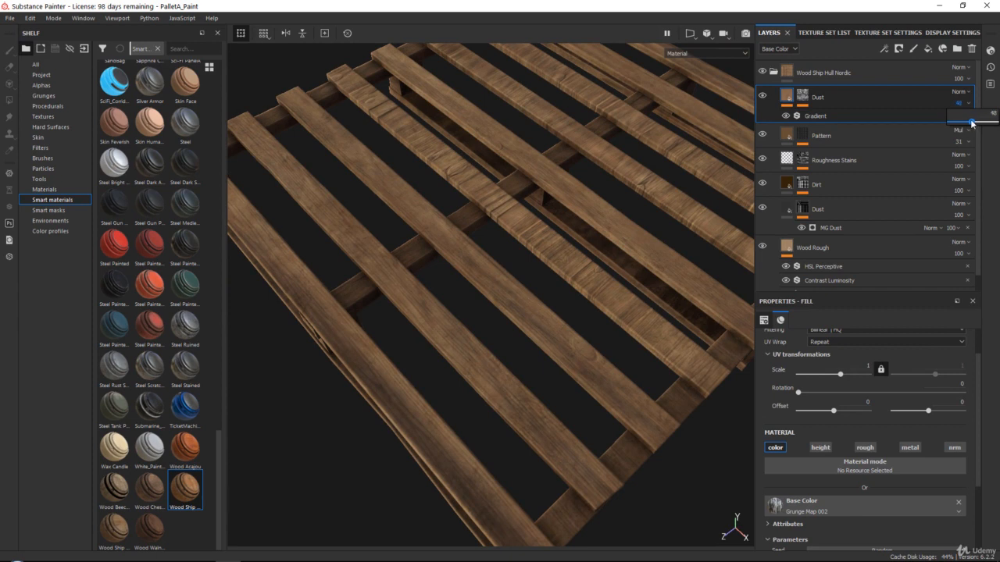
Select the Mask Editor in the upper Dust layer's mask and set its global balance to 0.5
left_click(803, 97)
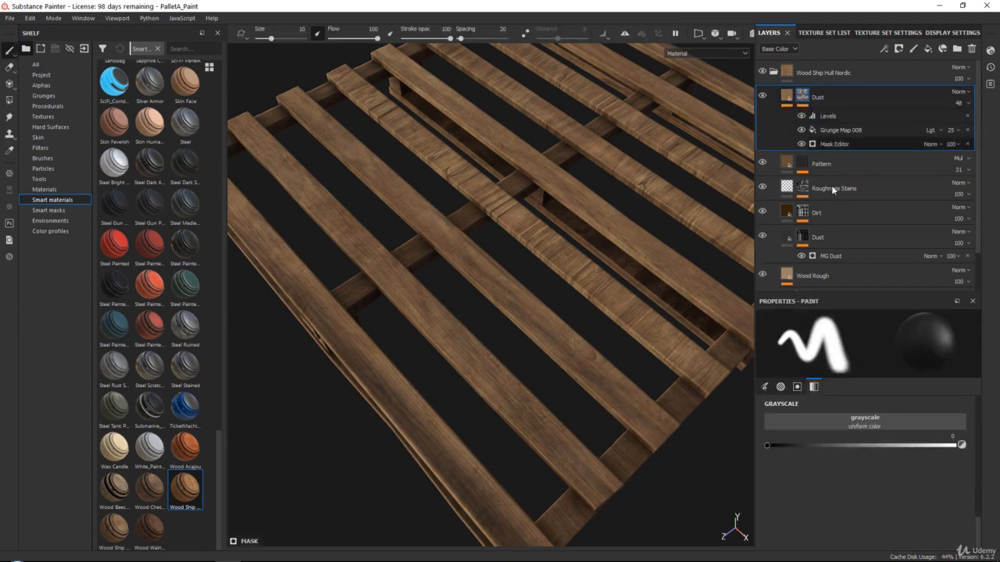
left_click(834, 144)
left_click_drag(890, 426, 964, 404)
left_click_drag(856, 391, 876, 391)
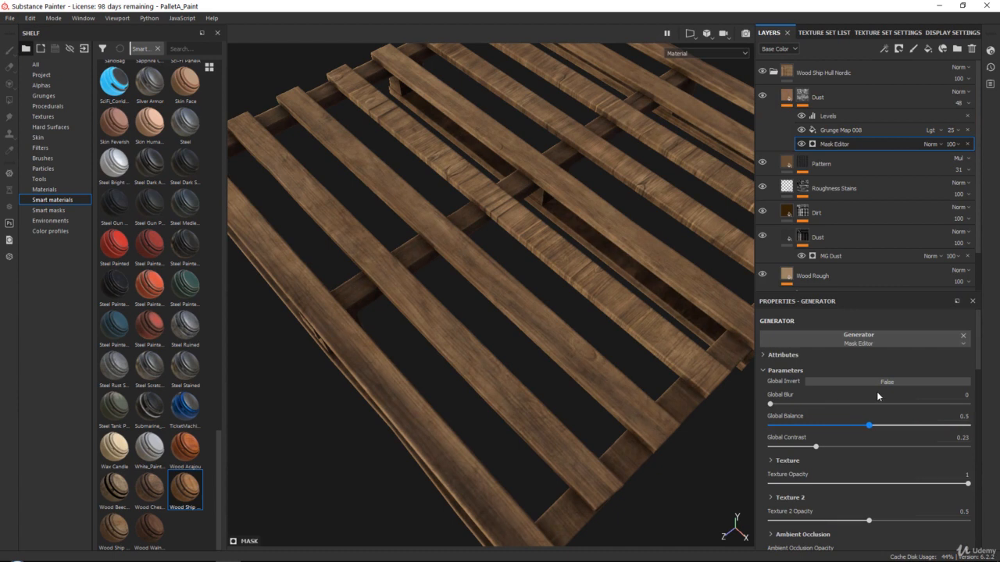
Toggle the Grunge Map 008 fill in the upper Dust layer's mask to compare its effect on the planks
left_click(804, 130)
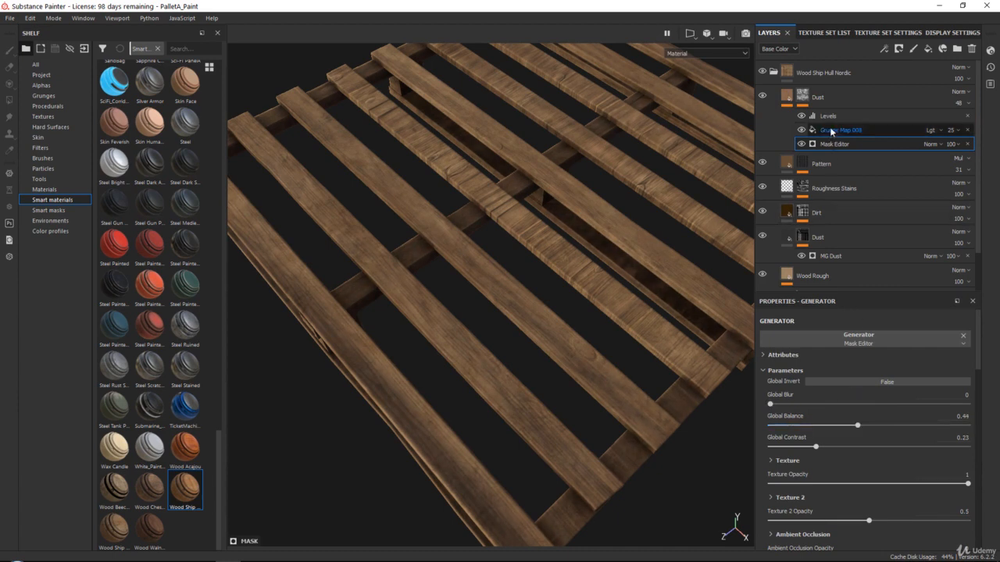
left_click(802, 129)
left_click(802, 130)
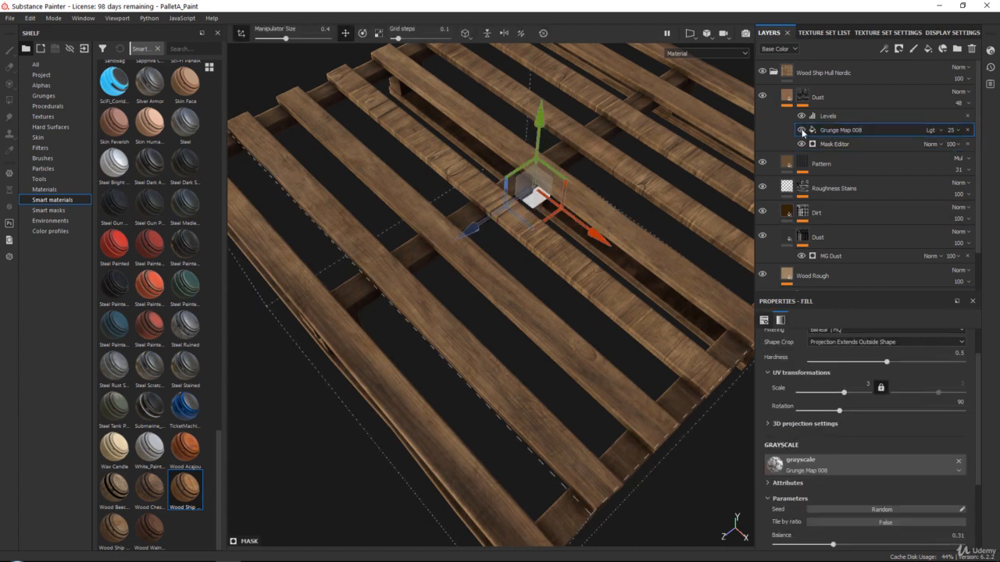
left_click(802, 130)
left_click(802, 130)
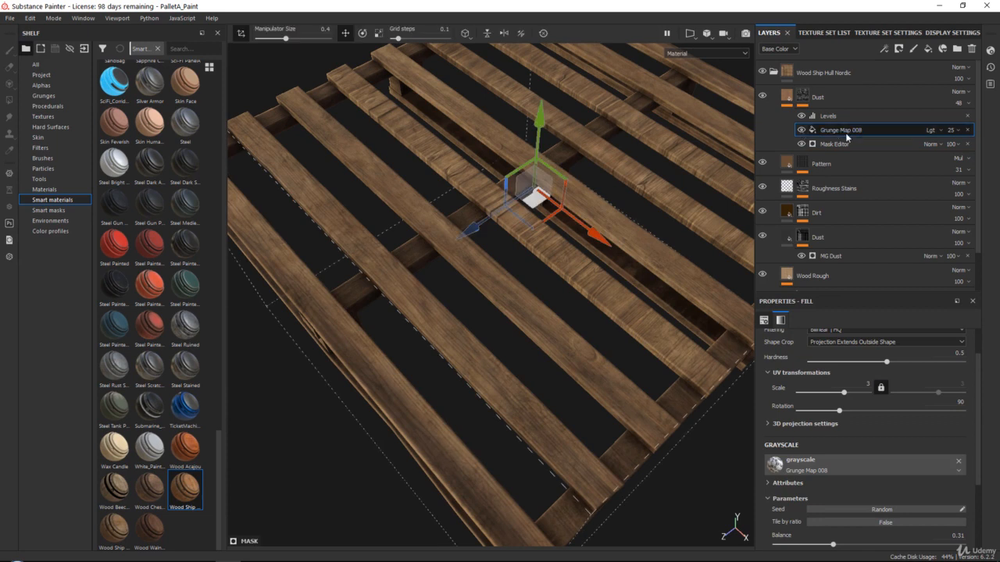
Set the midtone value of the Levels in the upper Dust layer's mask to 0.978 and reselect the layer
left_click(831, 118)
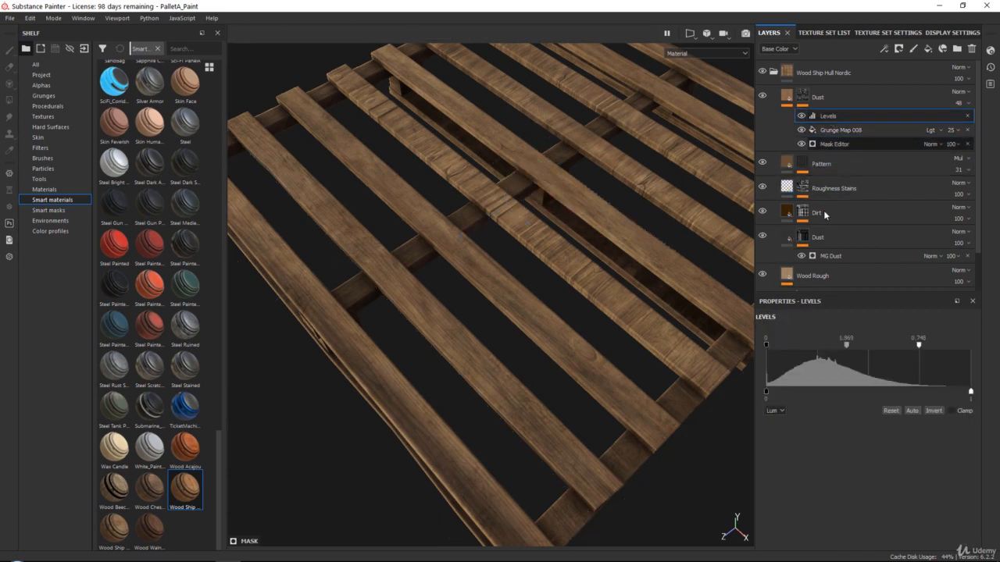
left_click_drag(852, 347, 840, 341)
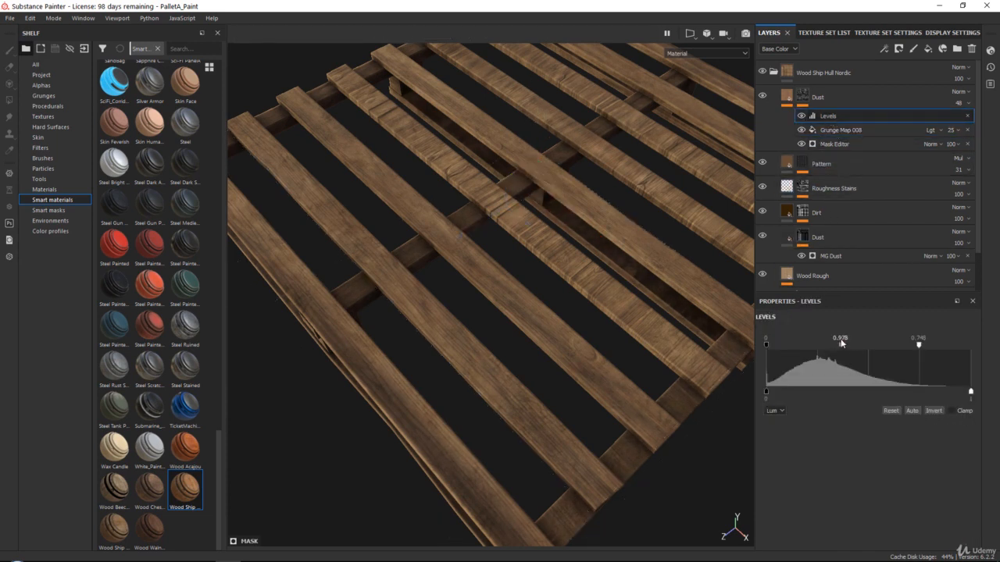
left_click(832, 95)
Examine the dust and wood grain direction on the pallet's top planks and sides from several angles
right_click_drag(517, 282, 434, 92, "alt")
left_click_drag(482, 253, 420, 250, "alt")
middle_click_drag(420, 250, 383, 342, "alt")
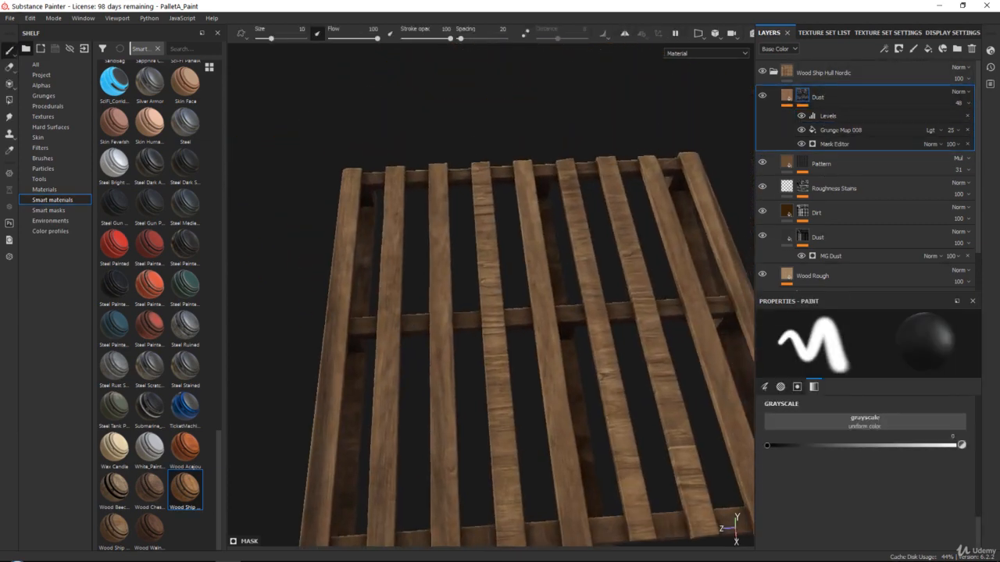
right_click_drag(343, 269, 368, 334, "alt")
left_click_drag(368, 334, 402, 402, "alt")
right_click_drag(402, 401, 397, 382, "alt")
middle_click_drag(397, 383, 475, 346, "alt")
left_click_drag(475, 346, 578, 234, "alt")
right_click_drag(481, 246, 538, 332, "alt")
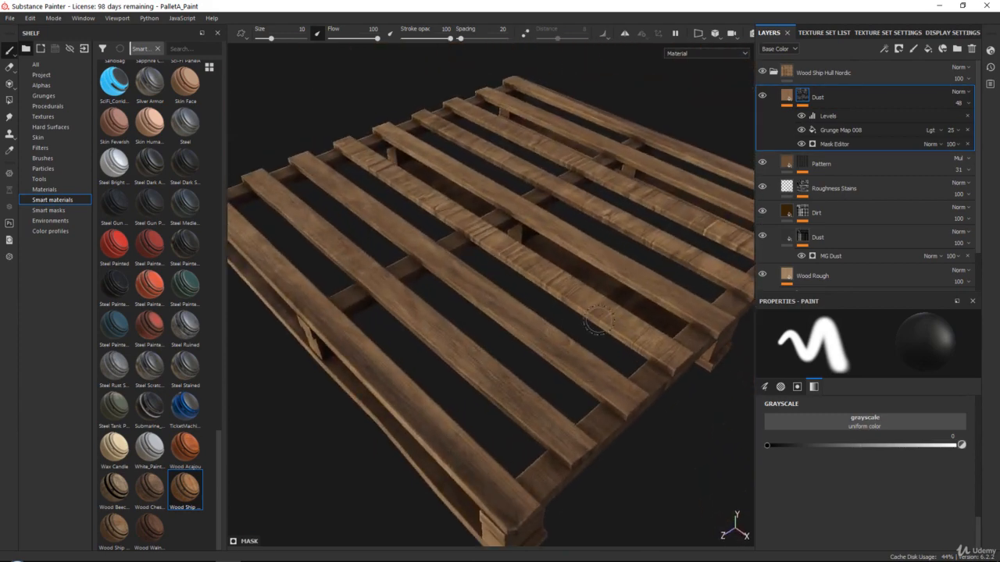
left_click_drag(595, 327, 544, 259, "alt")
middle_click_drag(544, 259, 519, 160, "alt")
left_click_drag(528, 175, 515, 225, "alt")
middle_click_drag(515, 101, 502, 194, "alt")
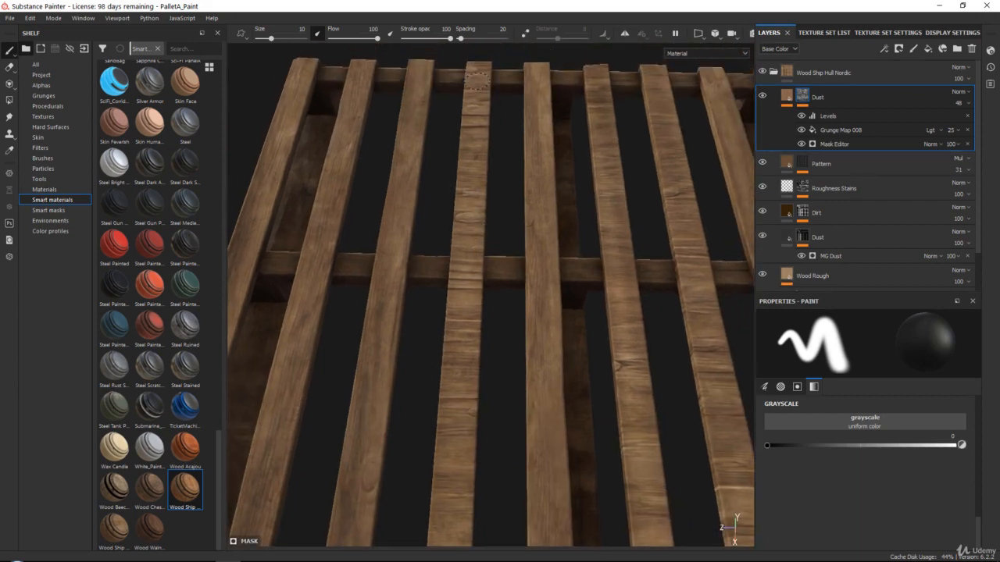
middle_click_drag(600, 306, 513, 281, "alt")
mouse_move(513, 282)
left_mouse_down("alt")
mouse_move(516, 192)
mouse_move(469, 125)
left_mouse_up("alt")
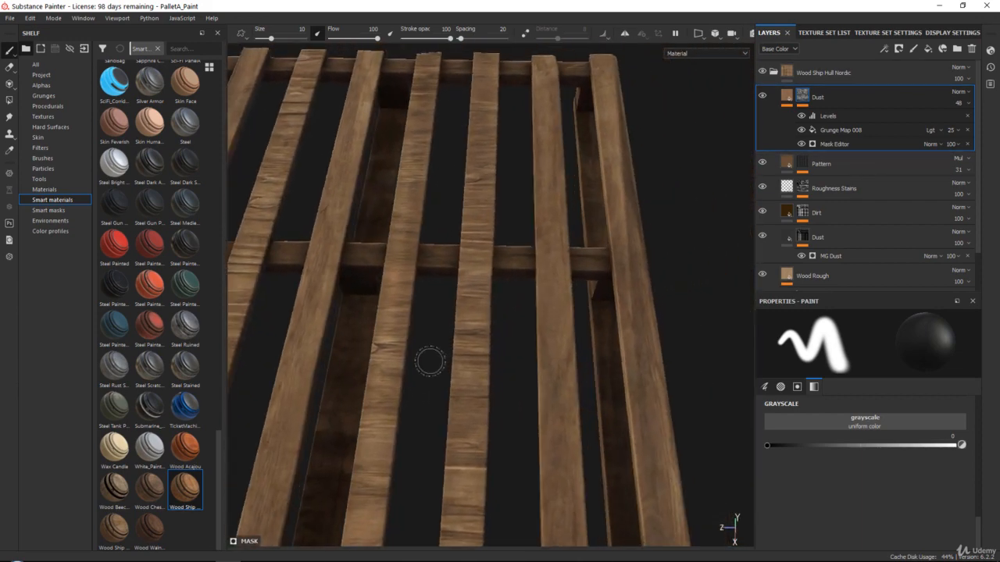
left_click_drag(524, 283, 461, 300, "alt")
mouse_move(444, 320)
right_mouse_down("alt")
mouse_move(411, 273)
mouse_move(435, 314)
right_mouse_up("alt")
left_click_drag(434, 314, 479, 221, "alt")
middle_click_drag(480, 221, 547, 140, "alt")
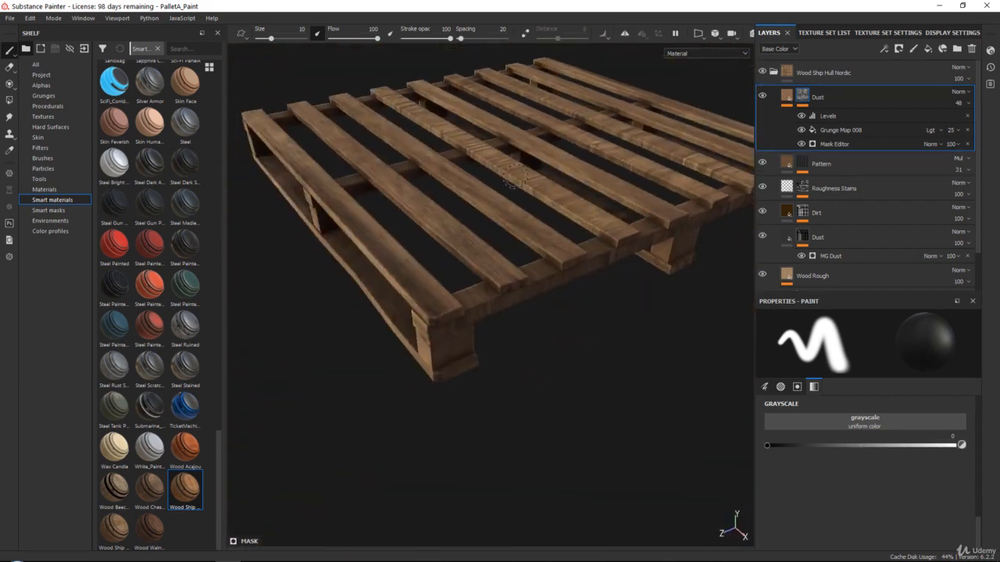
right_click_drag(499, 211, 516, 263, "alt")
left_click_drag(517, 264, 547, 258, "alt")
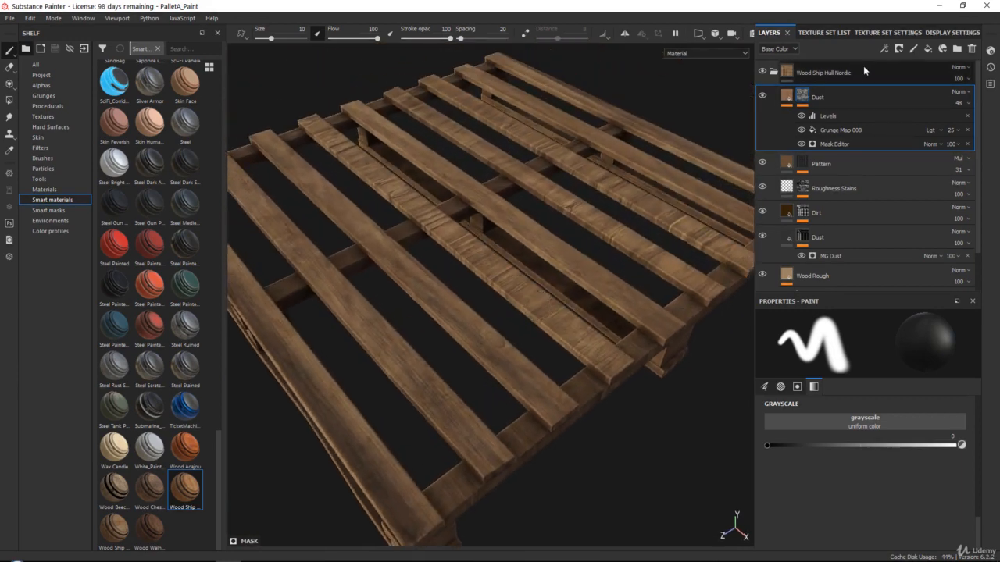
Collapse the Wood Ship Hull Nordic folder and rename it Wood_Vertical
left_click(864, 70)
left_click(775, 73)
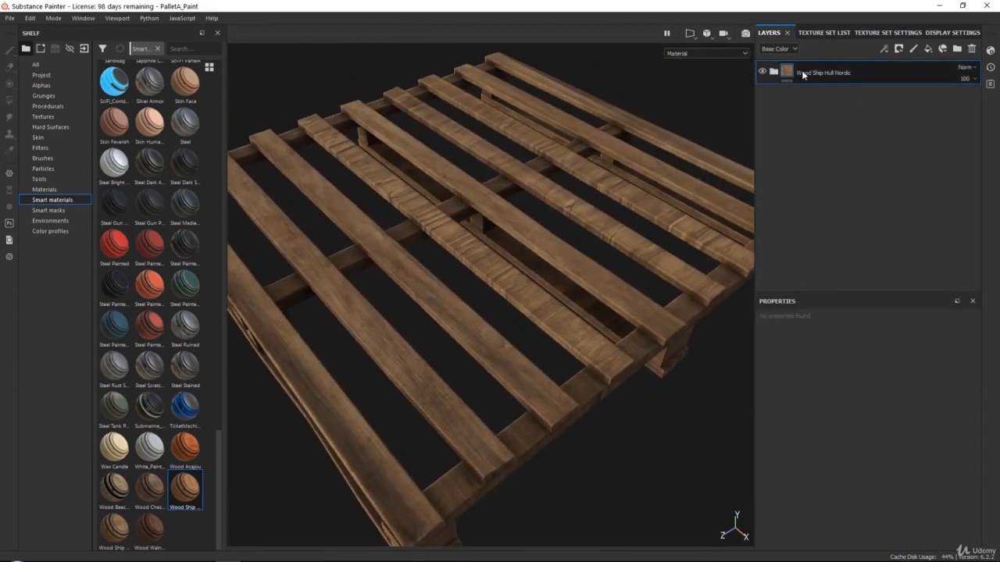
left_click_drag(472, 181, 517, 231, "alt")
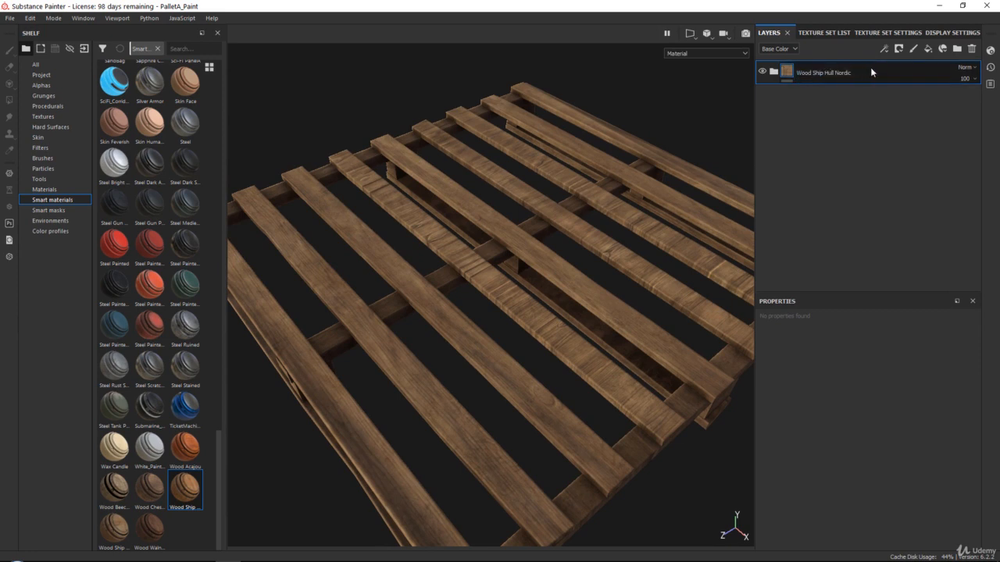
double_click(818, 74)
type("al")
key("Return")
Duplicate the Wood_Vertical folder and name the copy Wood_Horizontal
right_click(856, 72)
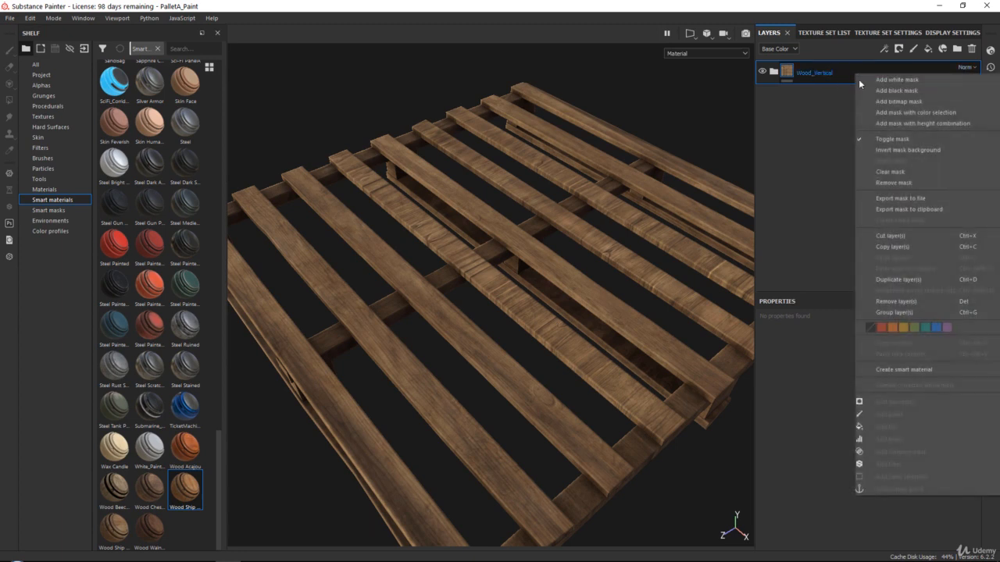
left_click(899, 278)
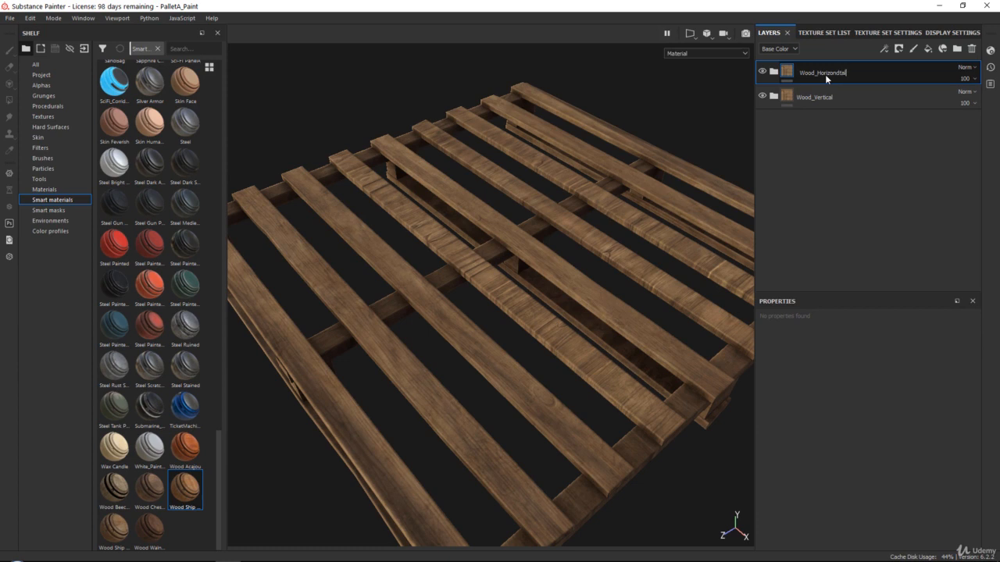
key("Return")
double_click(834, 70)
left_click(834, 71)
type("al")
key("Return")
Expand the Wood_Horizontal folder and set the Wood Rough layer's UV rotation to 0
left_click_drag(614, 198, 711, 113, "alt")
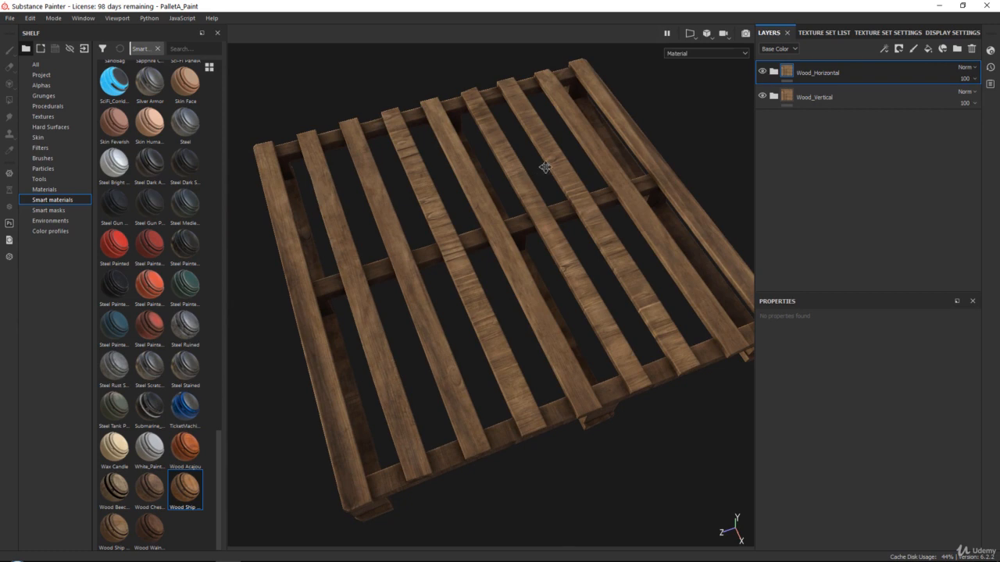
middle_click_drag(545, 167, 616, 144, "alt")
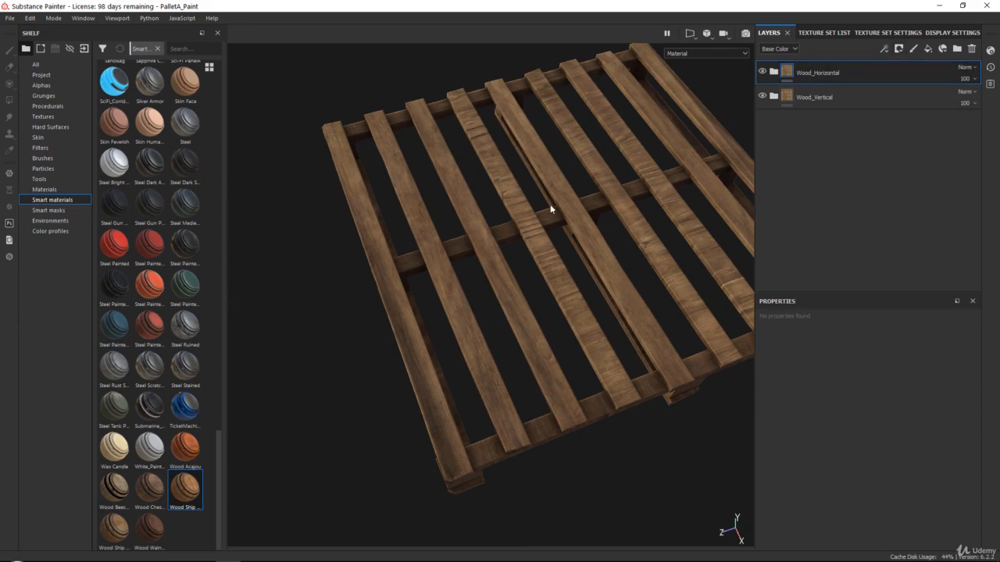
left_click_drag(551, 208, 381, 156, "alt")
middle_click_drag(488, 187, 656, 209, "alt")
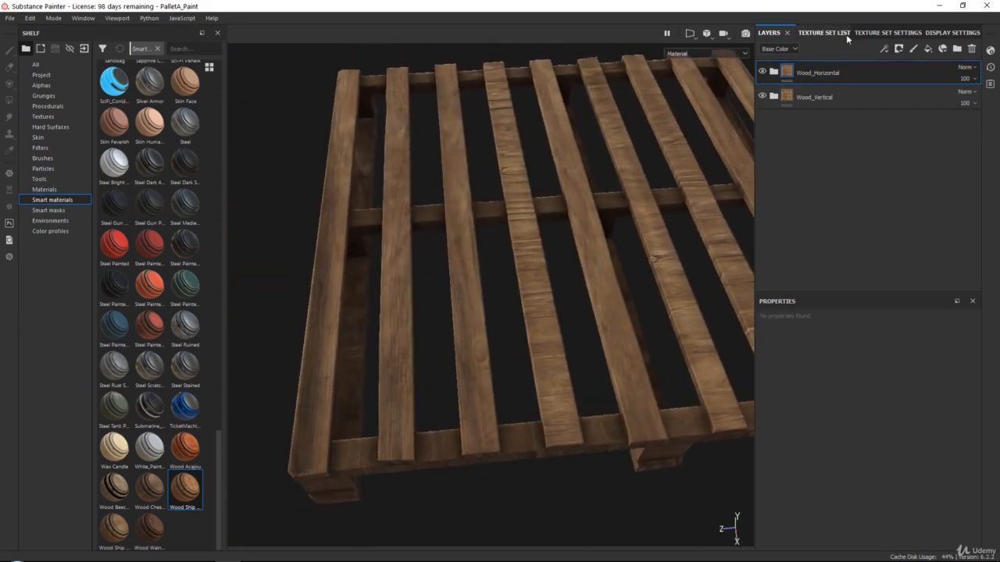
left_click(781, 75)
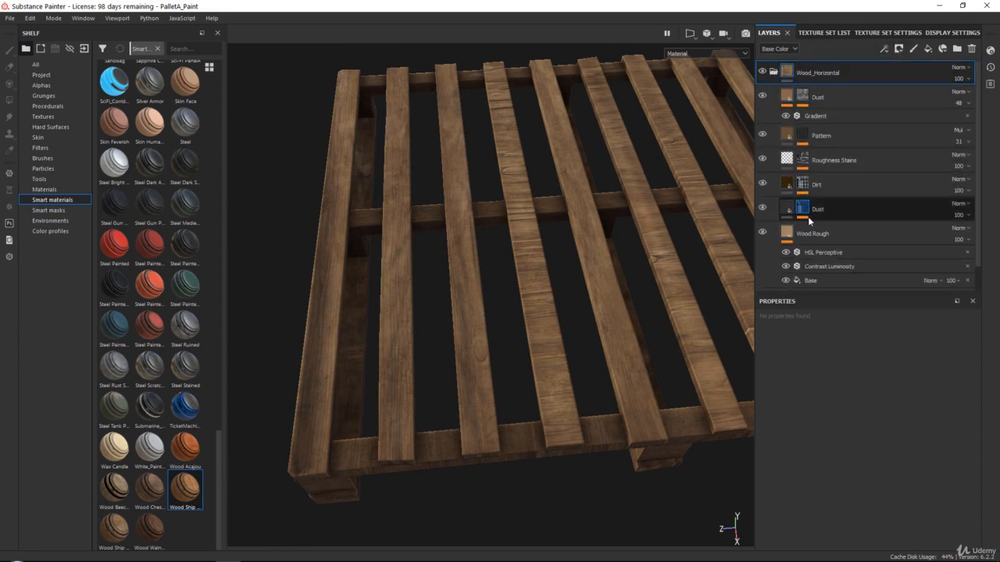
scroll(831, 231, "down", 1)
left_click(866, 207)
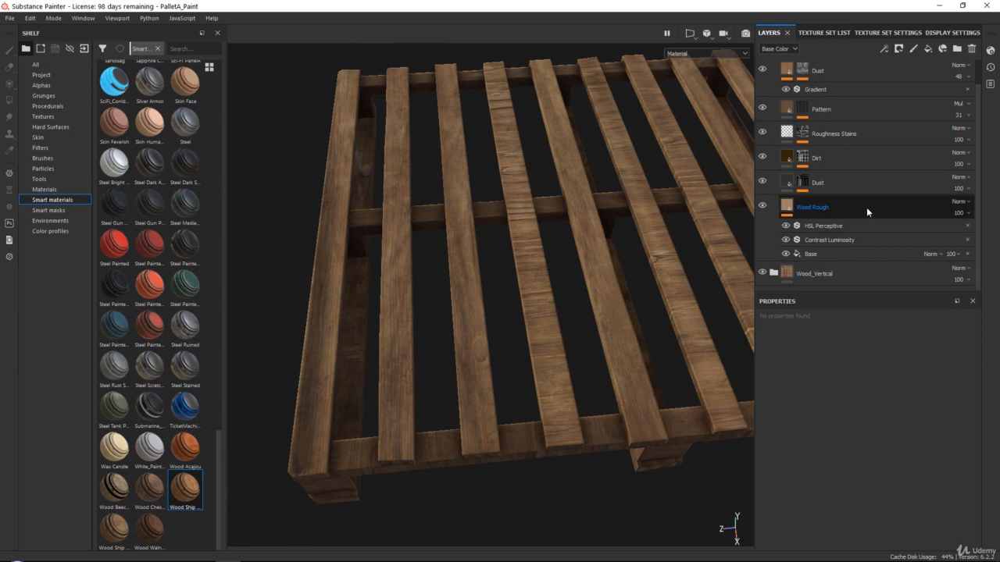
left_click(793, 200)
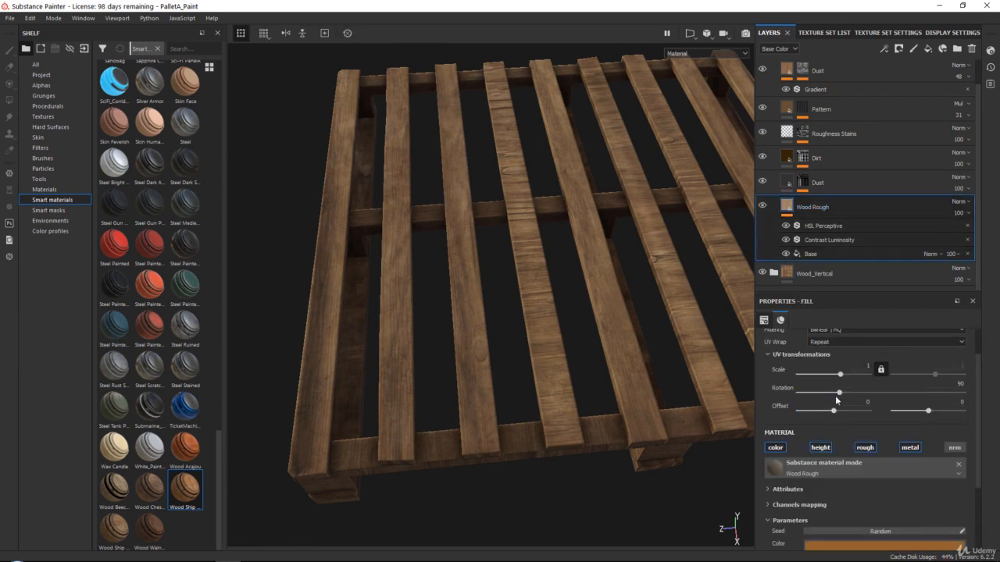
left_click_drag(839, 391, 673, 388)
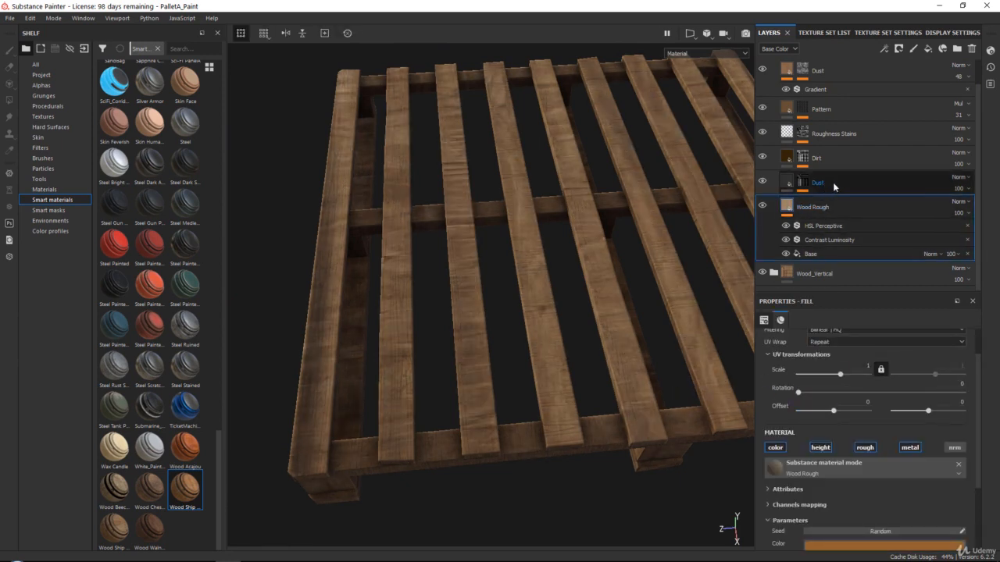
Set the UV rotation of the Wood 01 texture in the Wood_Horizontal Pattern layer's mask to 0
left_click(830, 161)
scroll(858, 129, "up", 1)
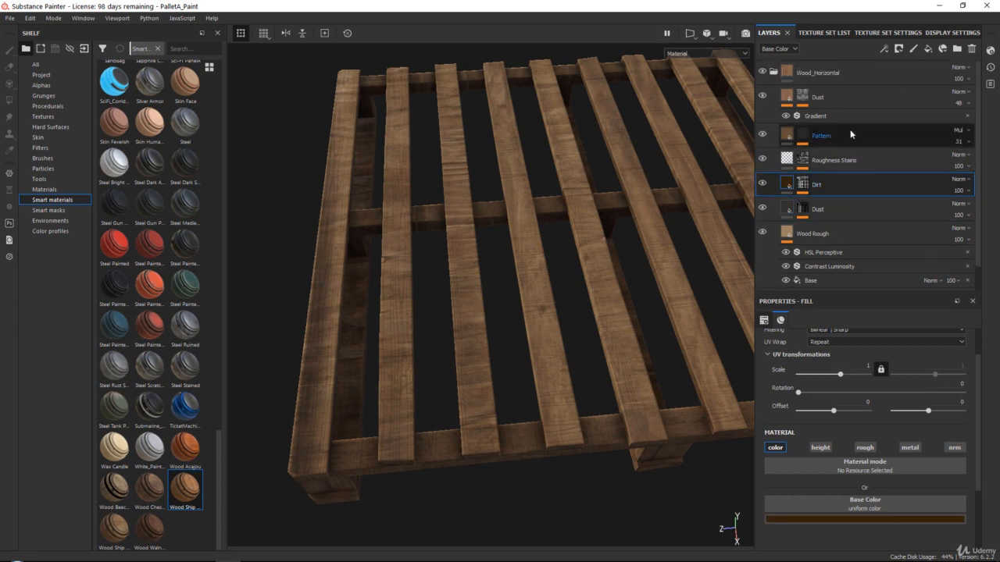
left_click(832, 129)
left_click(829, 154)
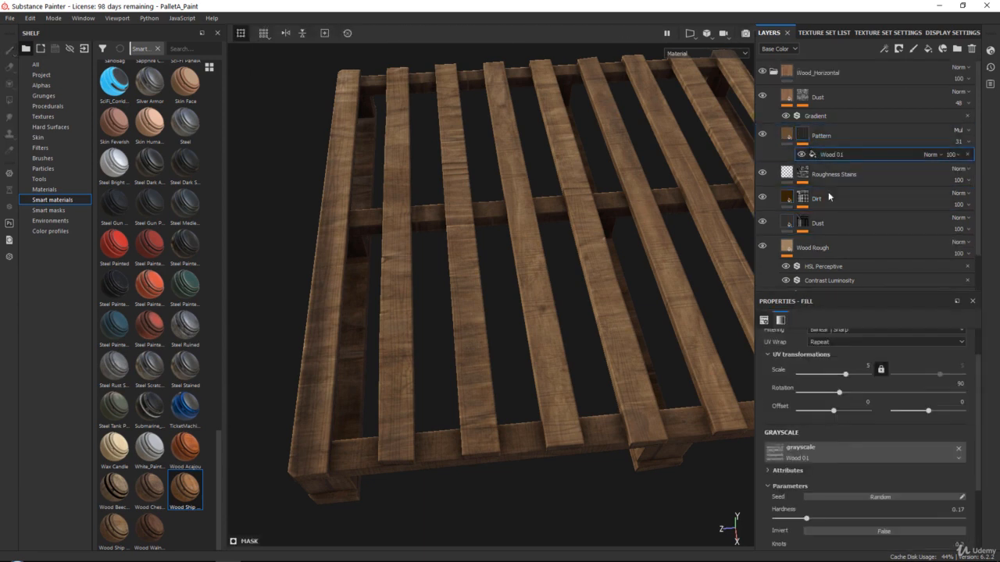
left_click_drag(839, 393, 753, 397)
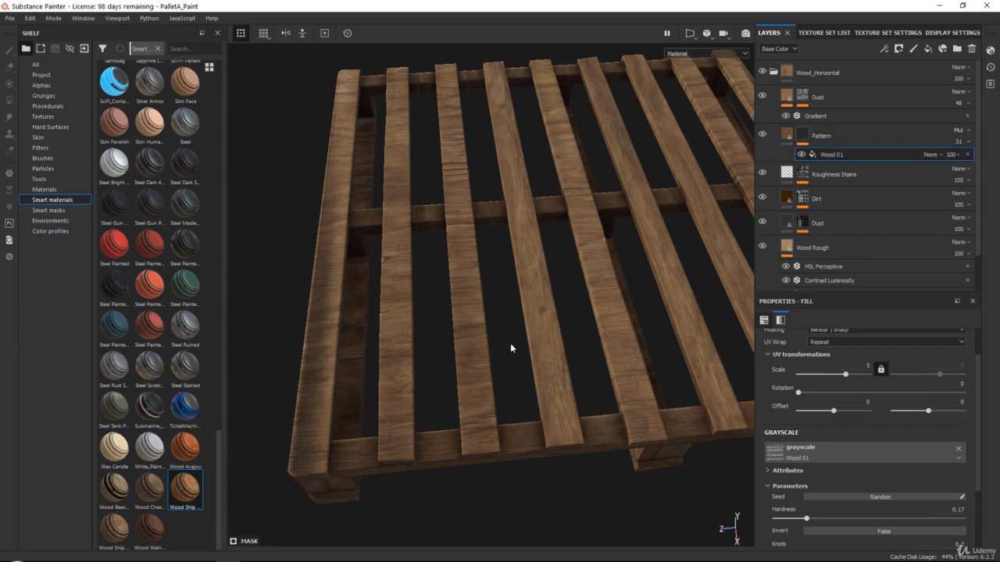
middle_click_drag(549, 259, 488, 272, "alt")
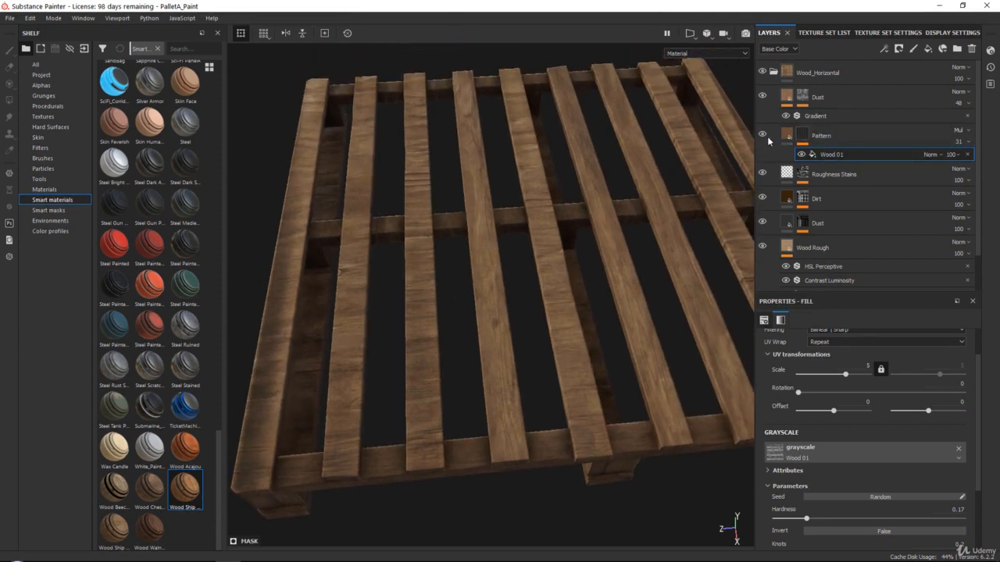
Collapse the Wood_Horizontal folder and add a black mask to it
left_click(837, 97)
left_click(773, 71)
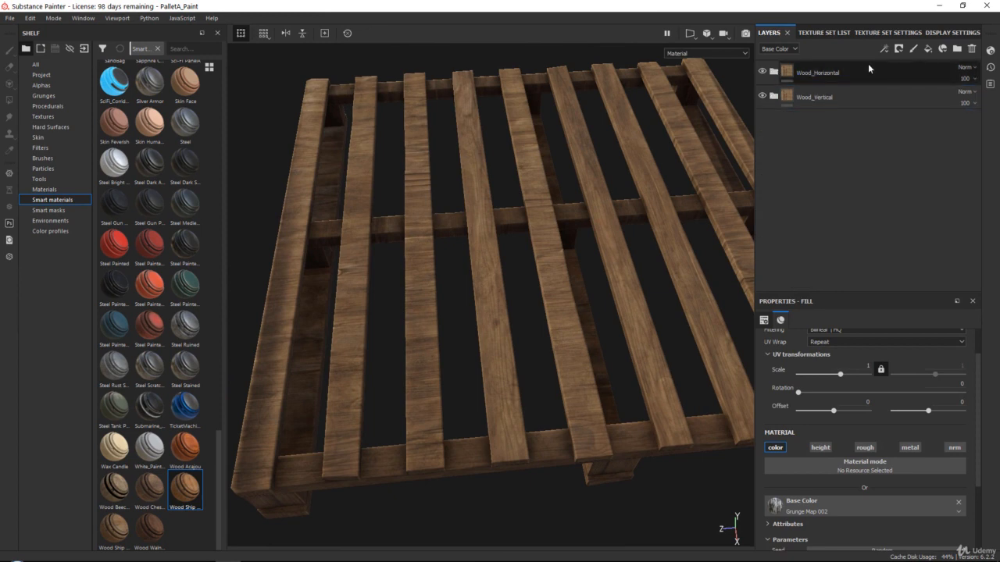
left_click(867, 63)
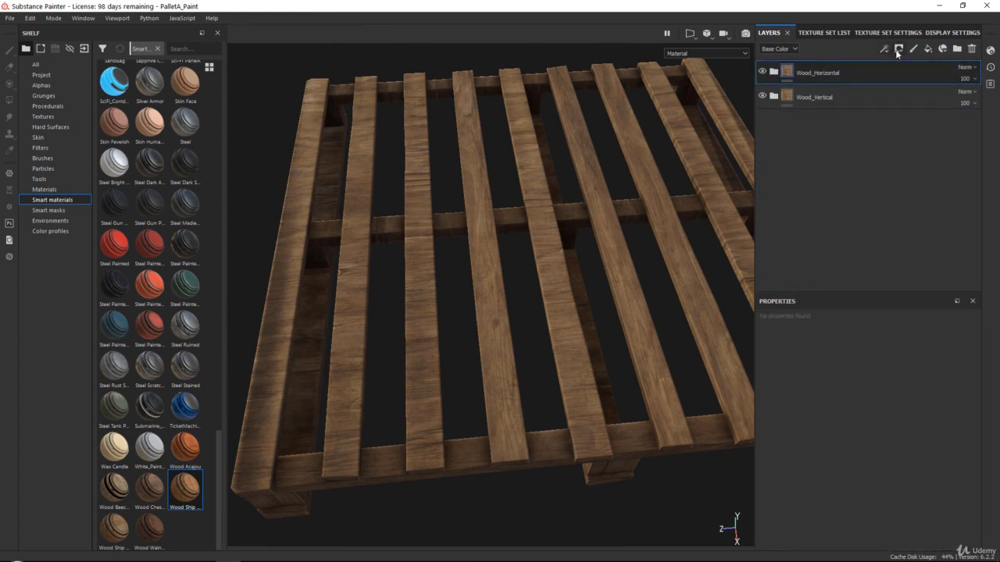
left_click(897, 52)
left_click(898, 52)
left_click(898, 50)
left_click(914, 71)
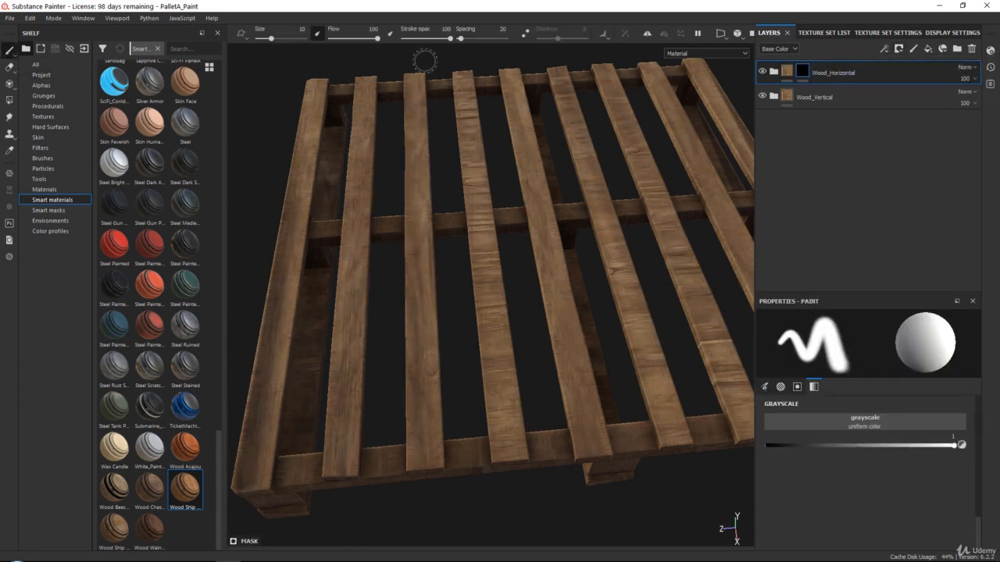
Use Polygon Fill in mesh mode to reveal Wood_Horizontal on top planks whose grain runs crosswise
left_click(9, 103)
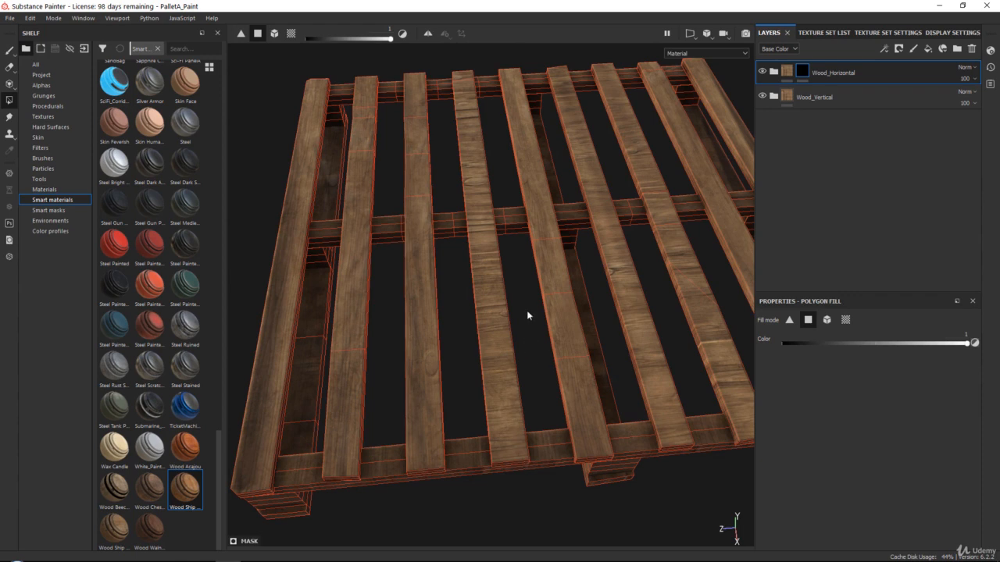
left_click(827, 319)
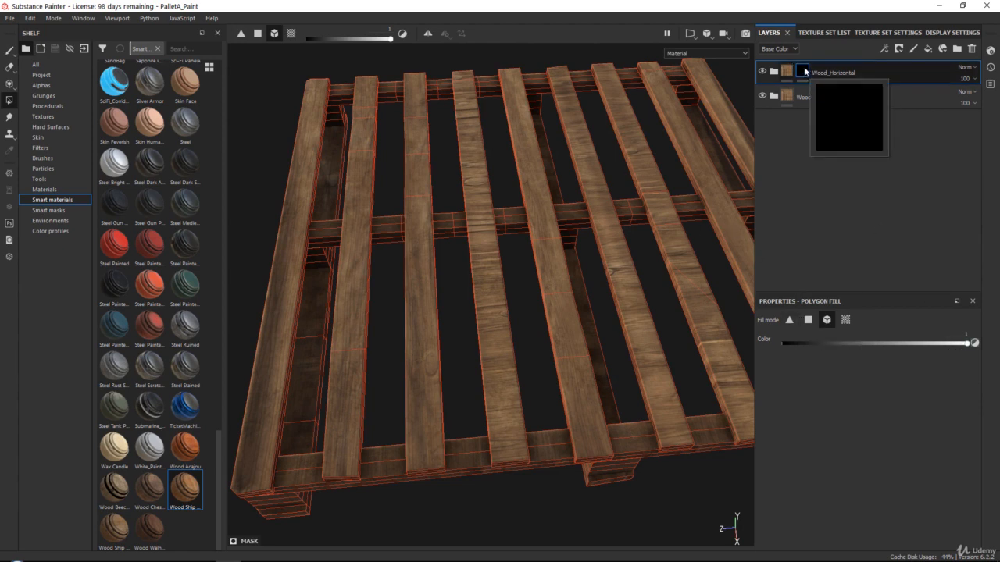
left_click_drag(520, 292, 507, 339, "alt")
right_click_drag(451, 217, 512, 307, "alt")
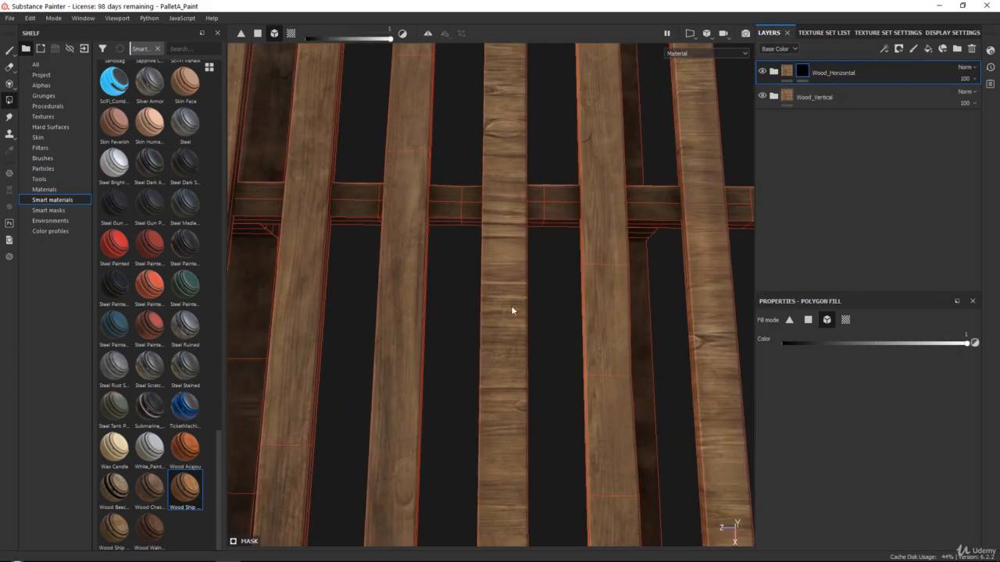
left_click_drag(547, 346, 534, 246, "alt")
left_click(534, 241)
middle_click_drag(629, 239, 534, 243, "alt")
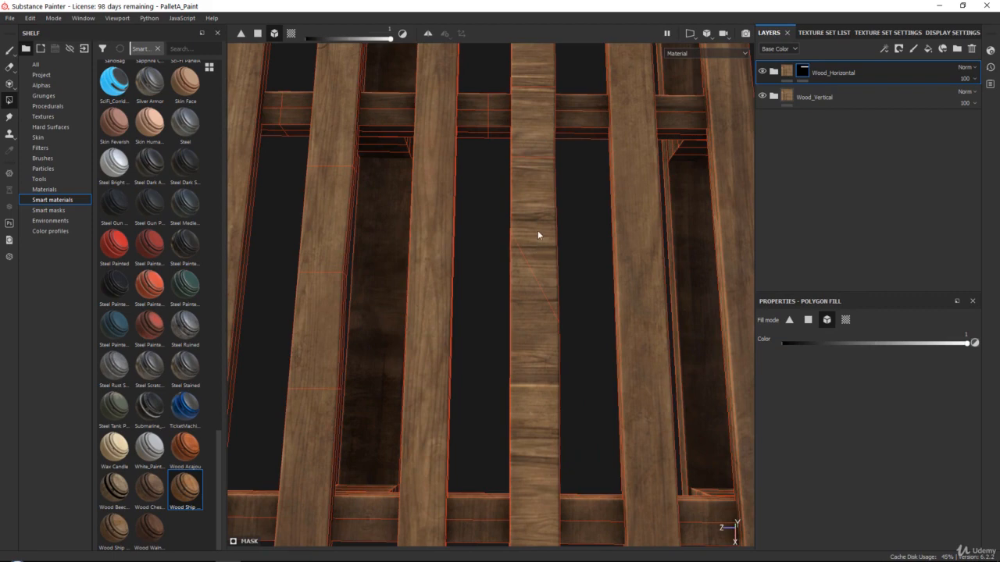
left_click(537, 229)
Set Polygon Fill to polygon mode and reveal Wood_Horizontal on the end face of the corner crossbeam
left_click_drag(596, 234, 531, 306, "alt")
scroll(537, 283, "up", 3)
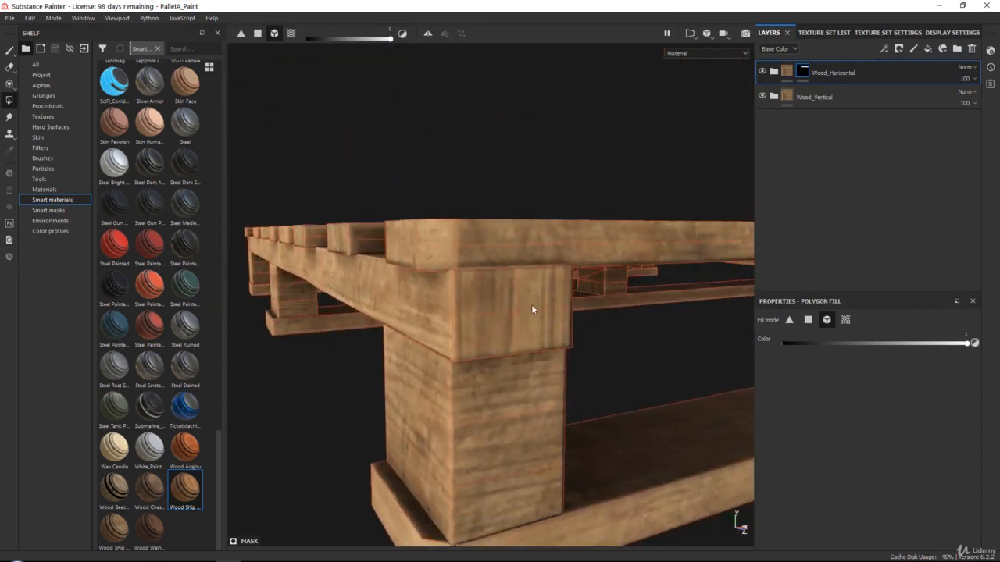
left_click(808, 321)
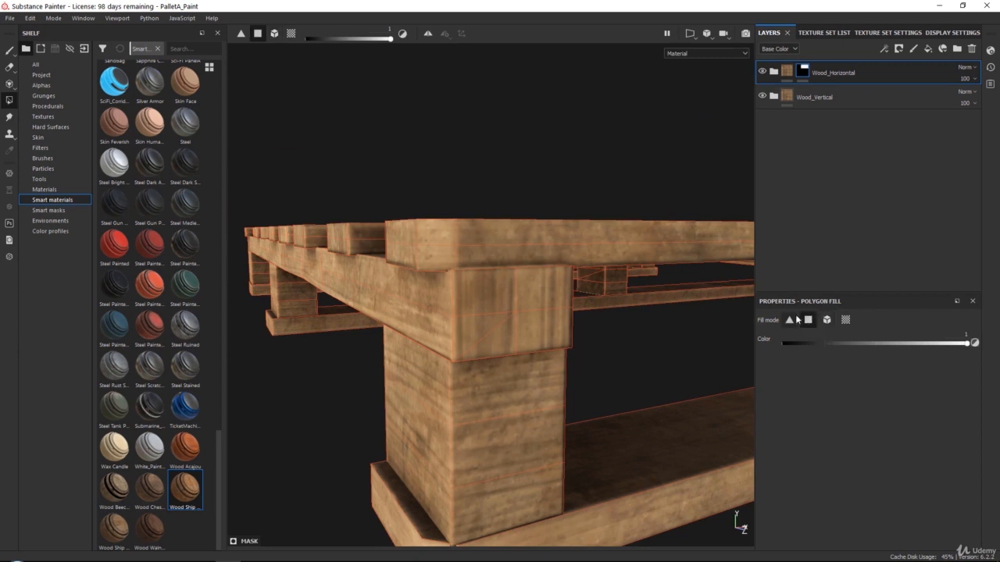
left_click(482, 324)
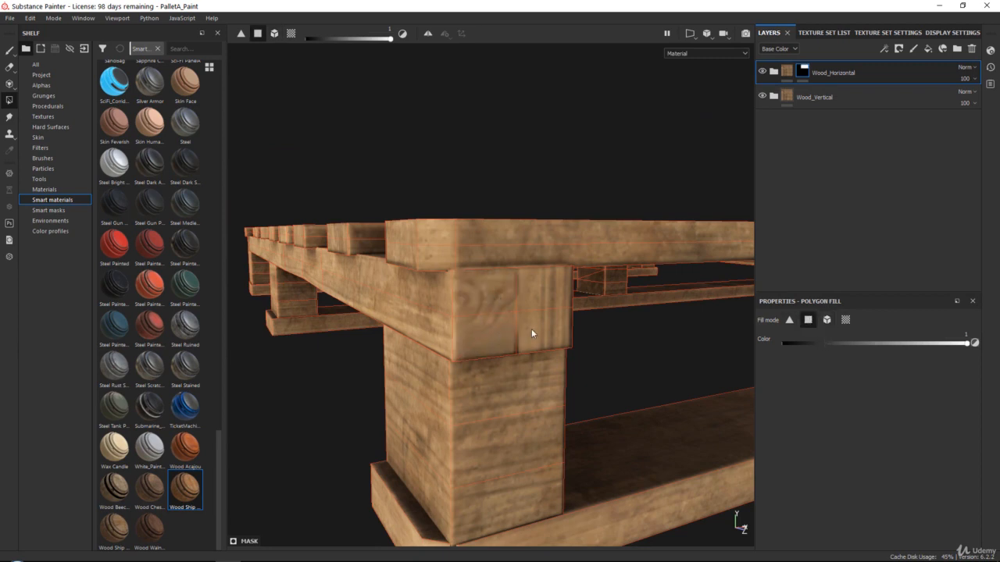
Examine the grain direction on the crossbeam end and the block beneath it from several sides
left_click_drag(548, 293, 466, 372, "alt")
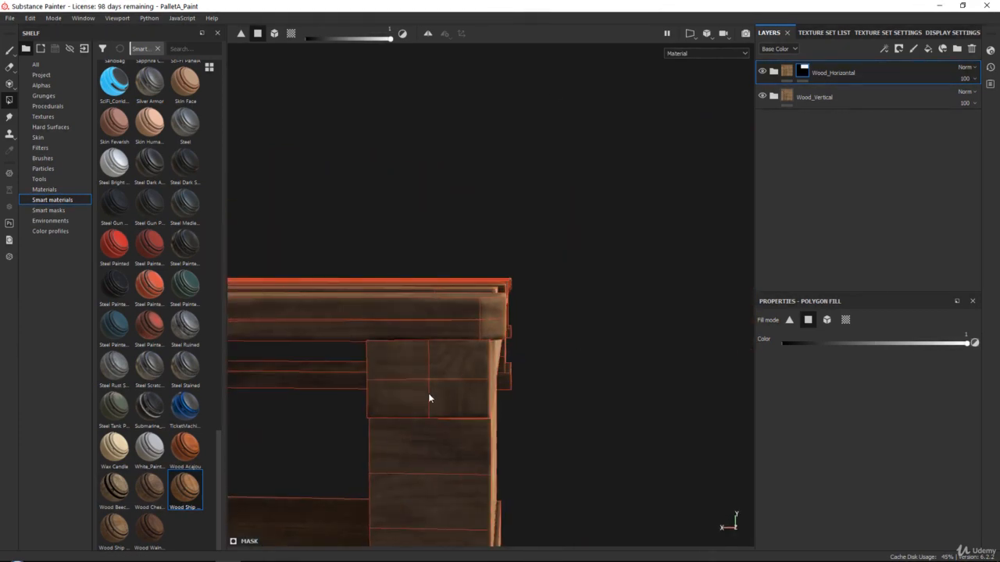
left_click_drag(437, 418, 484, 222, "alt")
left_click_drag(424, 358, 451, 247, "alt")
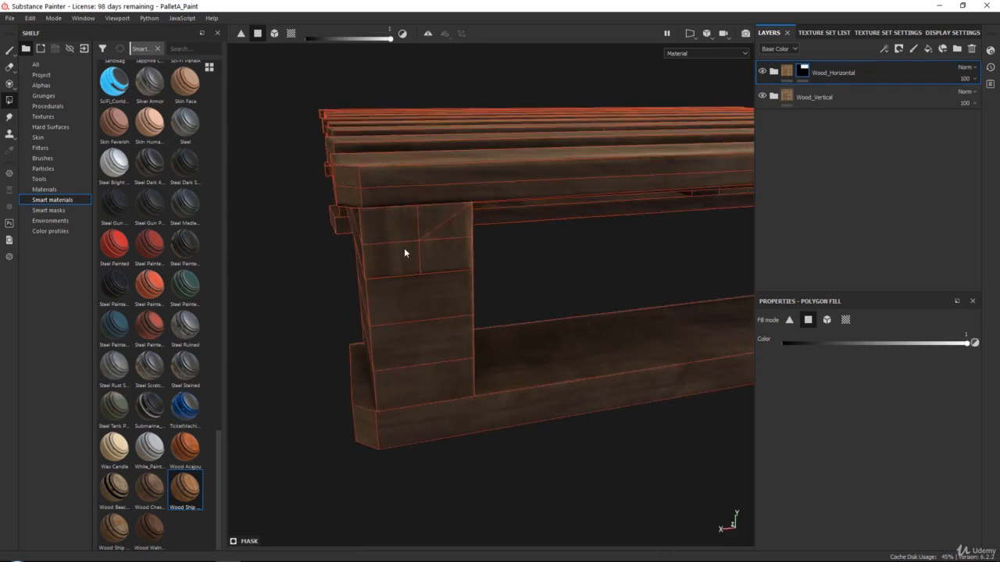
left_click_drag(502, 268, 553, 262, "alt")
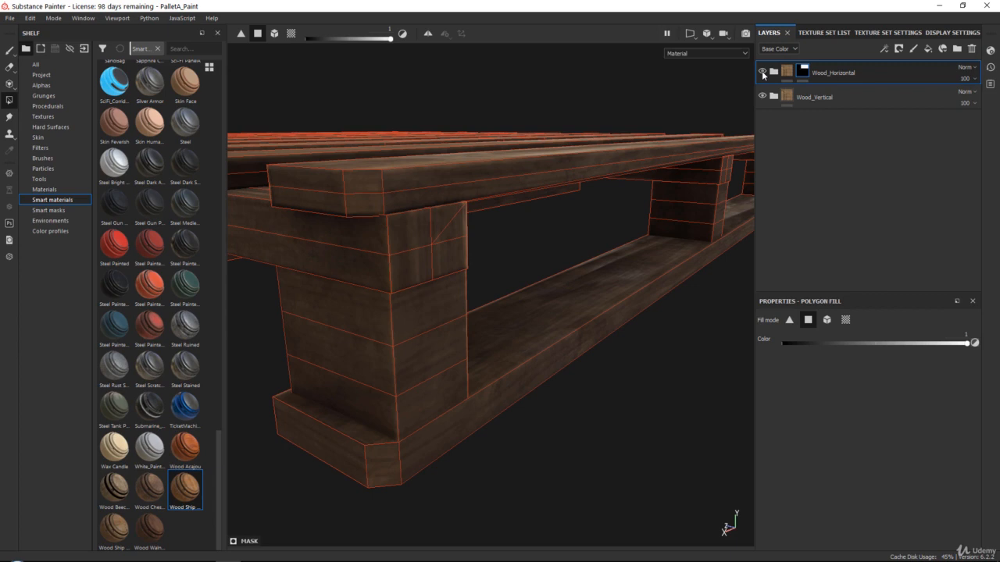
left_click_drag(442, 238, 608, 224, "alt")
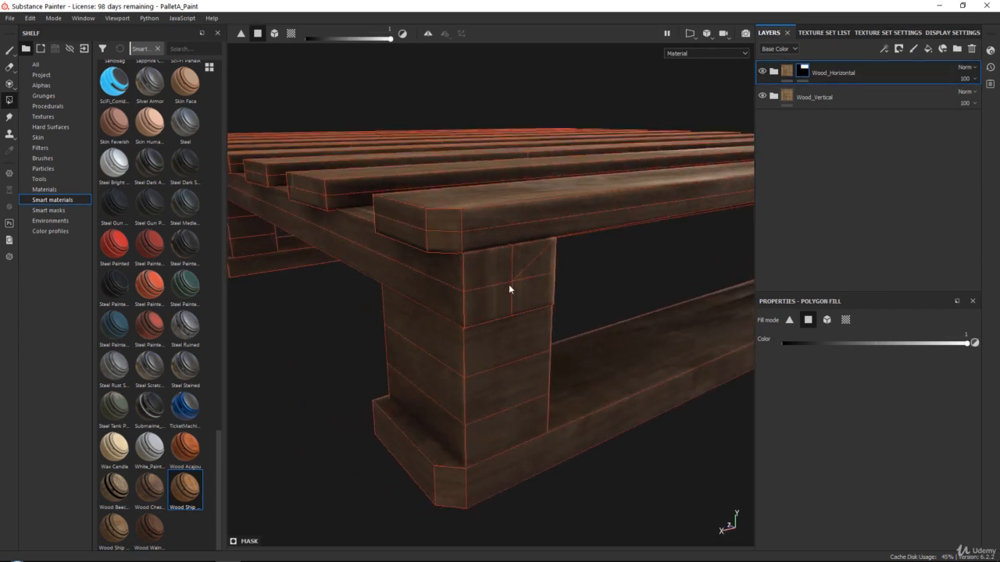
left_click_drag(527, 367, 347, 186, "alt")
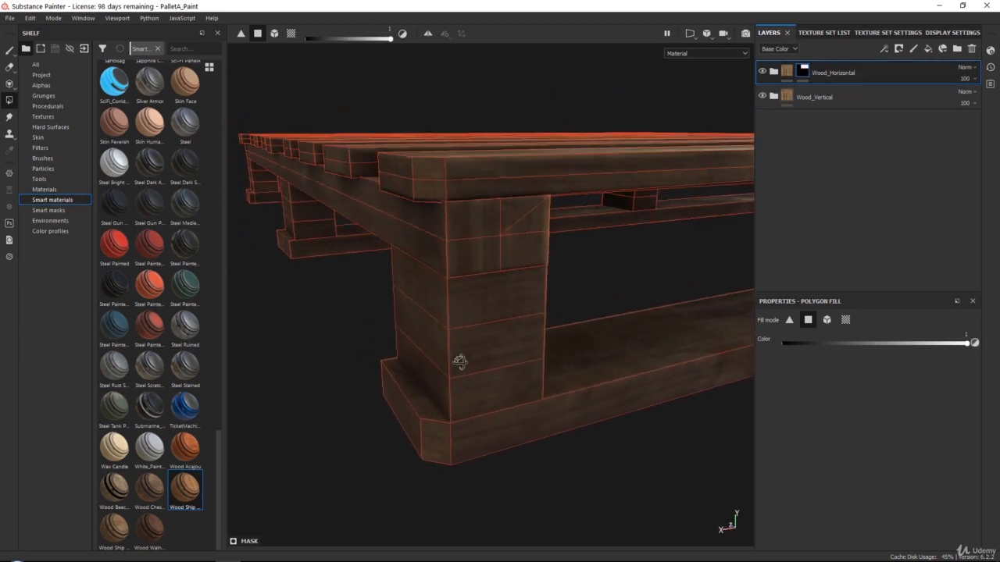
left_click_drag(459, 361, 484, 343, "alt")
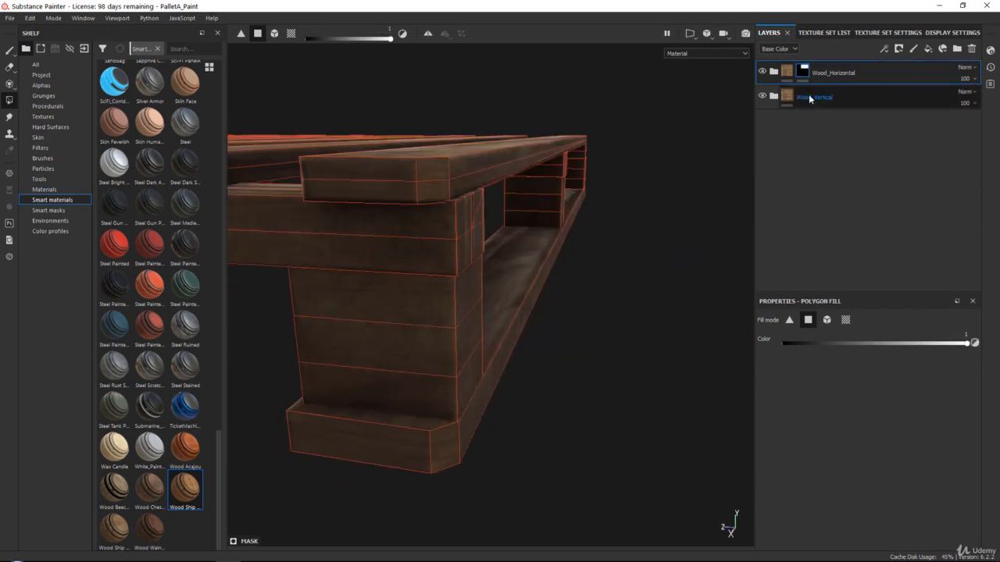
Examine the end faces of the top planks along the pallet edge for grain direction
left_click_drag(412, 195, 556, 284, "alt")
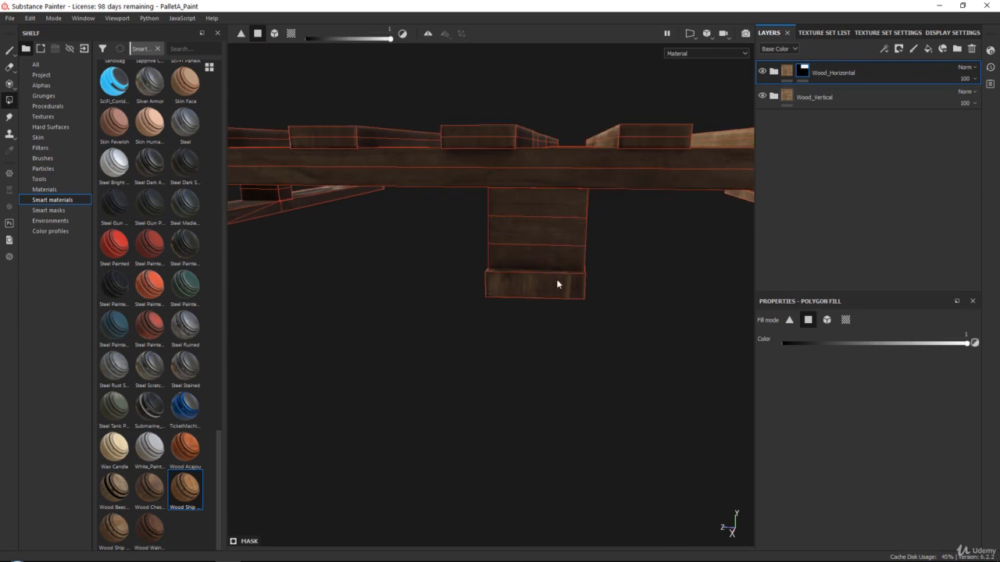
left_click_drag(647, 267, 528, 281, "alt")
left_click_drag(632, 266, 396, 307, "alt")
left_click_drag(632, 233, 343, 189, "alt")
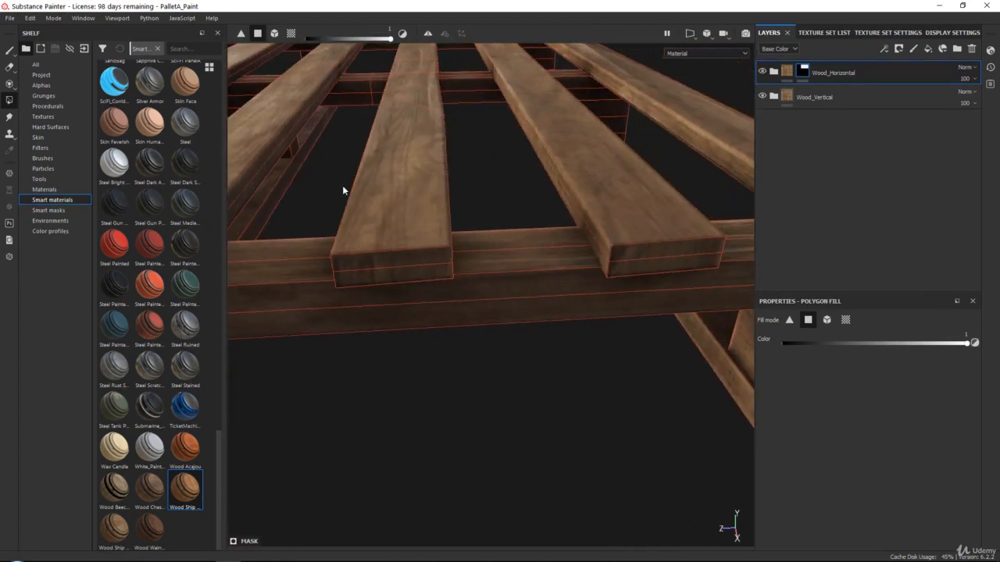
left_click_drag(378, 274, 538, 254, "alt")
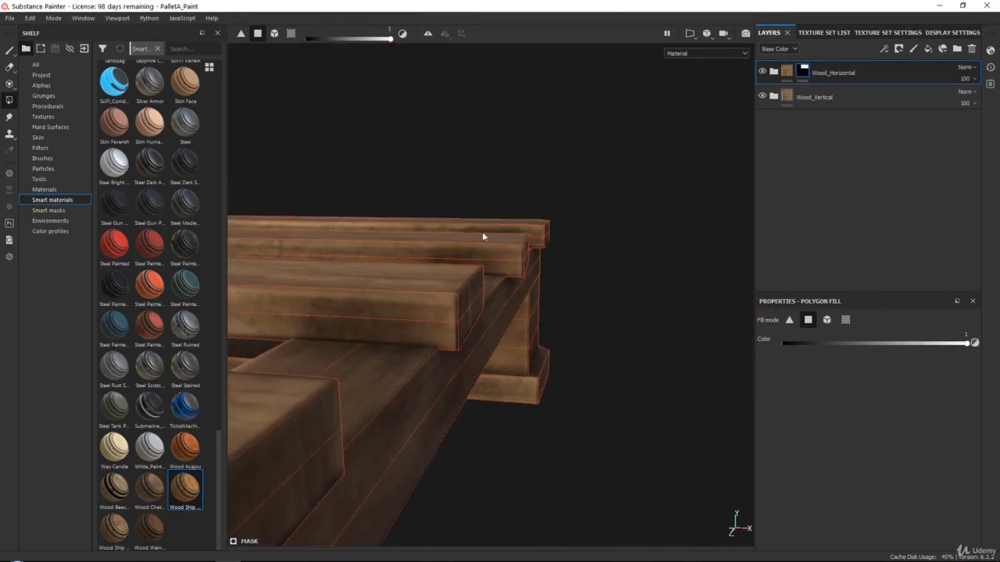
left_click_drag(438, 406, 571, 288, "alt")
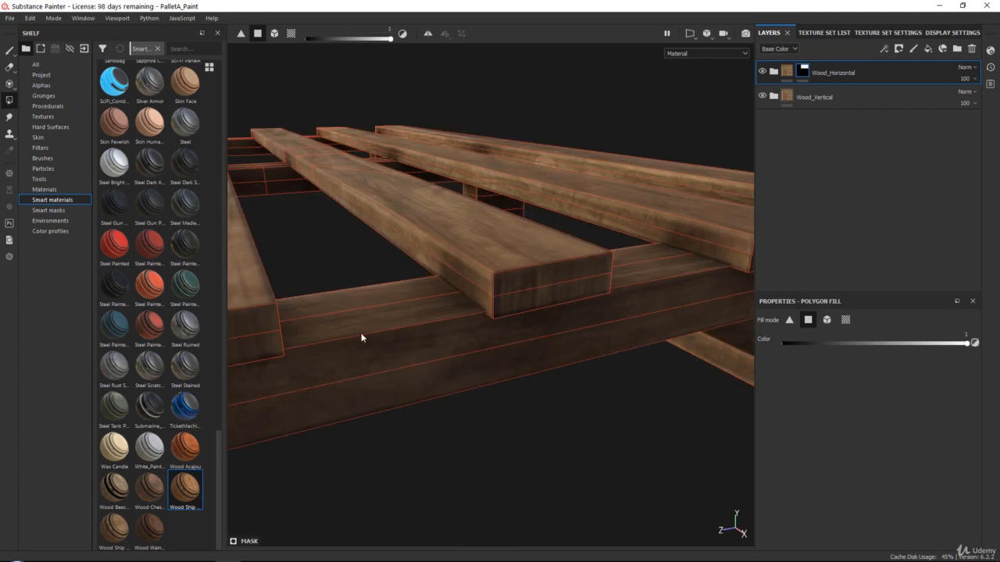
left_click_drag(362, 335, 617, 289, "alt")
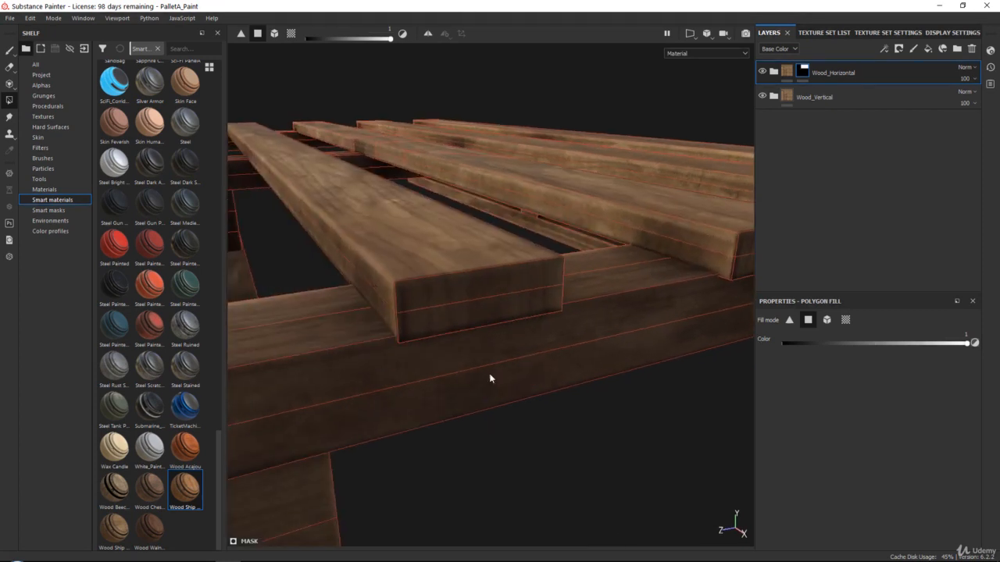
left_click_drag(490, 379, 545, 254, "alt")
left_click_drag(458, 296, 659, 251, "alt")
left_click_drag(462, 270, 515, 299, "alt")
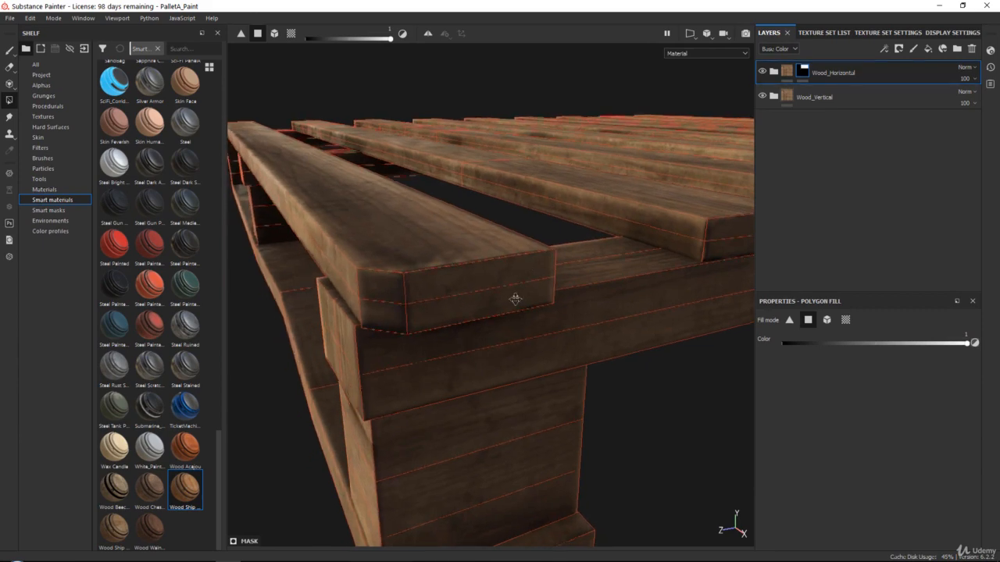
Reveal Wood_Horizontal on the end faces of the top planks along the other pallet edge with Polygon Fill
right_click_drag(515, 299, 467, 64, "alt")
left_click_drag(477, 196, 613, 258, "alt")
right_click_drag(613, 258, 438, 428, "alt")
left_click_drag(439, 423, 556, 270, "alt")
right_click_drag(556, 270, 404, 223, "alt")
left_click_drag(404, 223, 465, 275, "alt")
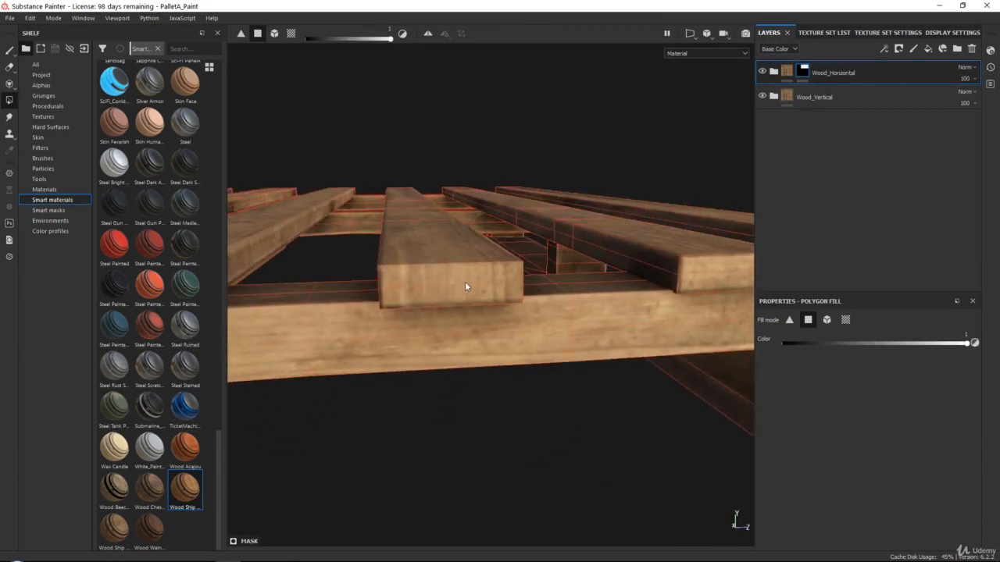
left_click(464, 285)
middle_click_drag(412, 290, 431, 290, "alt")
left_click_drag(431, 290, 483, 254, "alt")
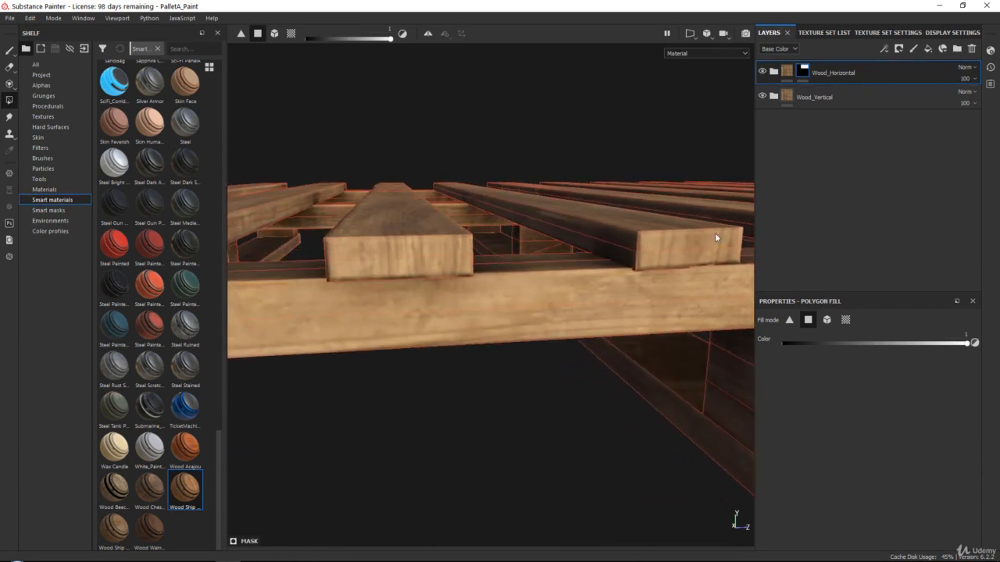
left_click_drag(400, 272, 592, 252, "alt")
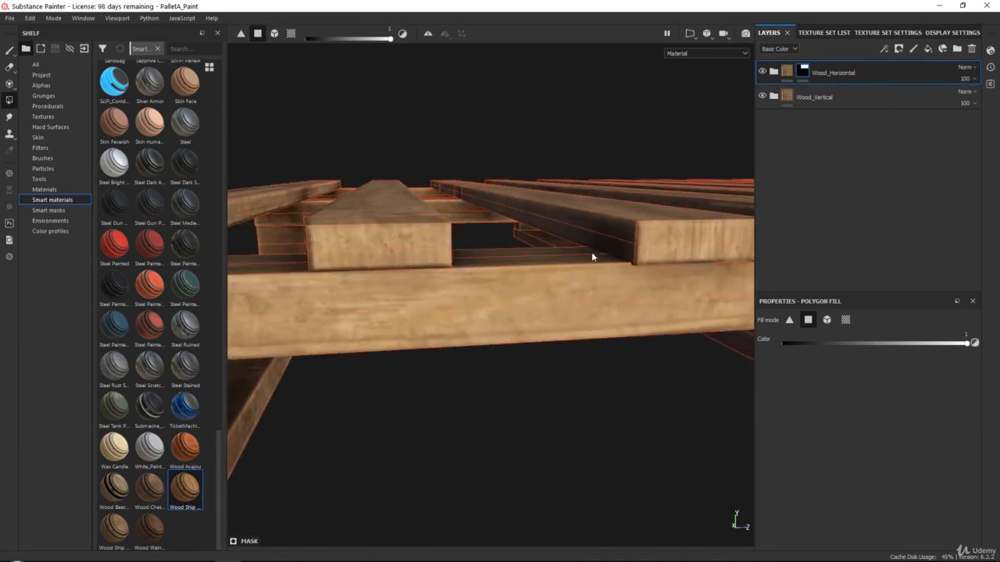
left_click_drag(335, 257, 517, 216, "alt")
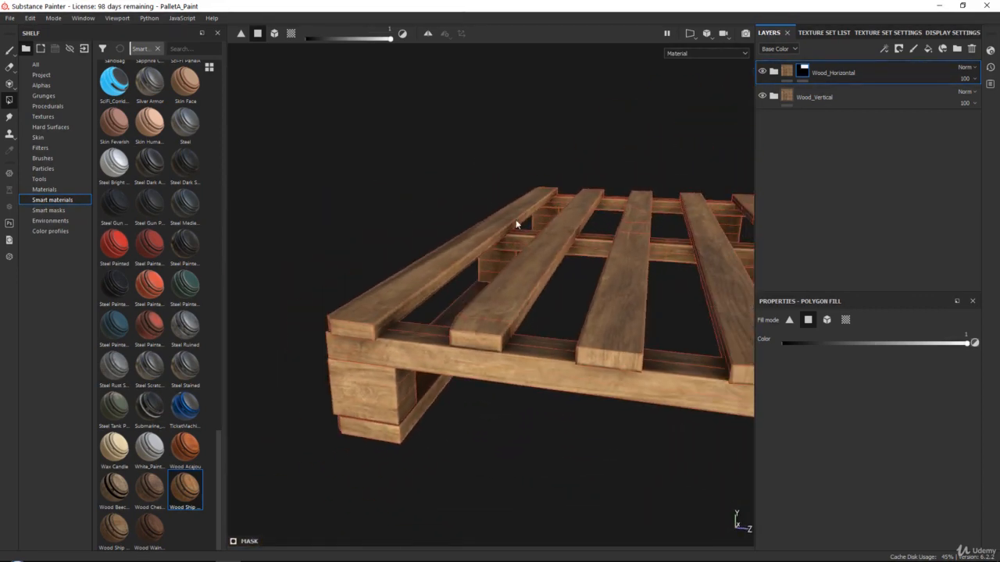
Copy the Wood_Horizontal mask and paste it into a new black mask on the Wood_Vertical folder
right_click(804, 73)
left_click(834, 231)
left_click(865, 96)
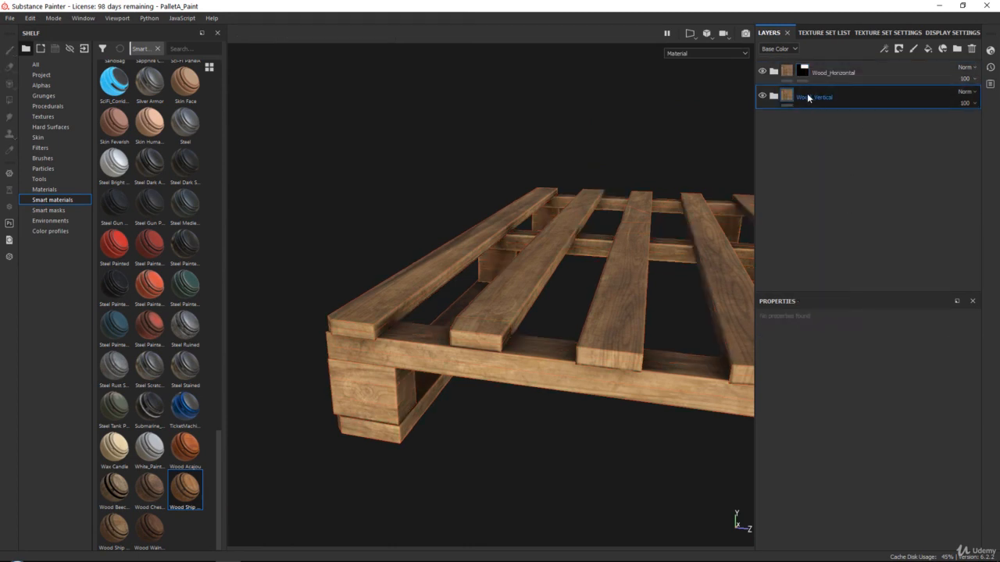
left_click(899, 49)
left_click(904, 70)
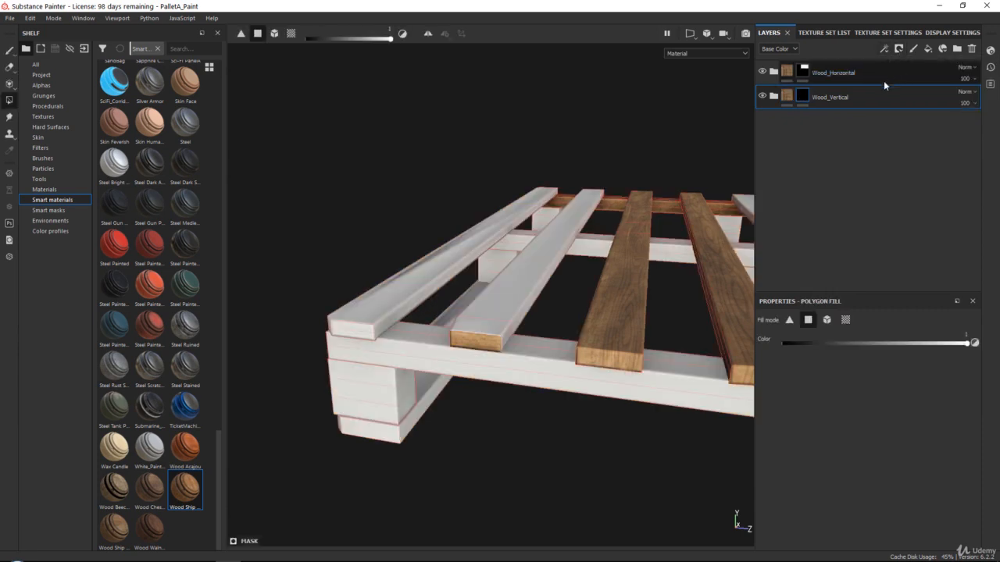
right_click(805, 97)
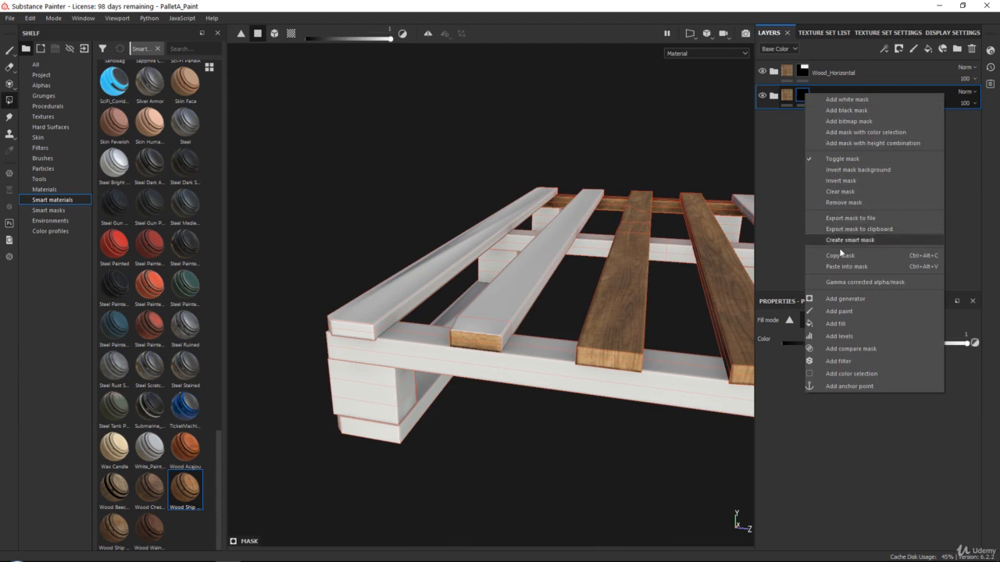
left_click(843, 267)
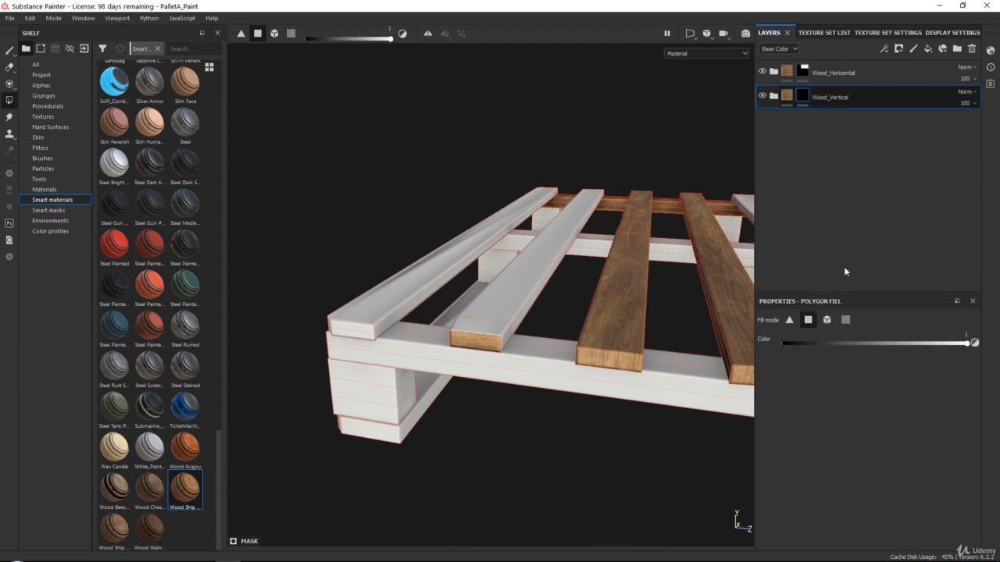
Invert the Wood_Vertical mask, check its Levels effect, and collapse the folder
right_click(805, 96)
left_click(824, 177)
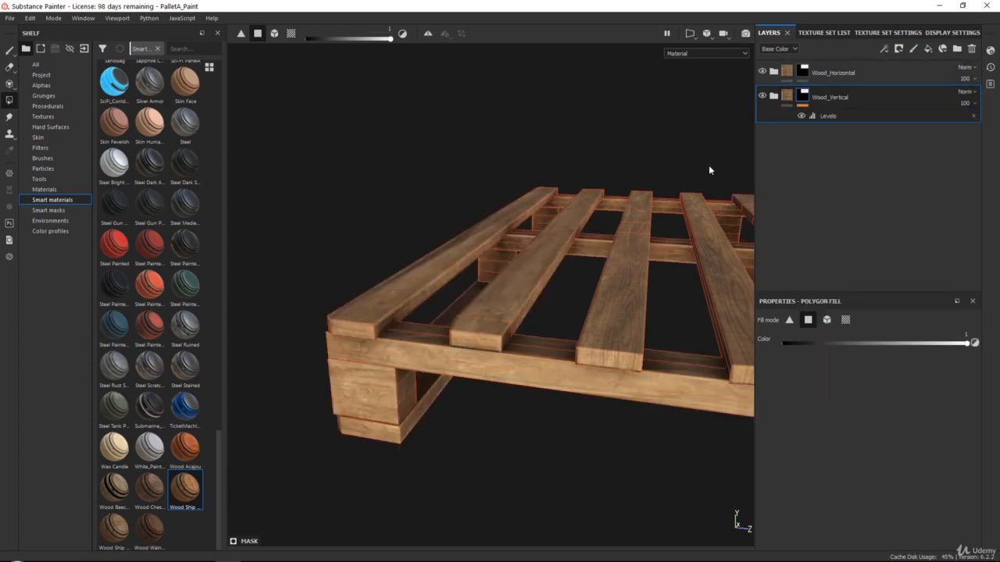
left_click(827, 115)
left_click(843, 117)
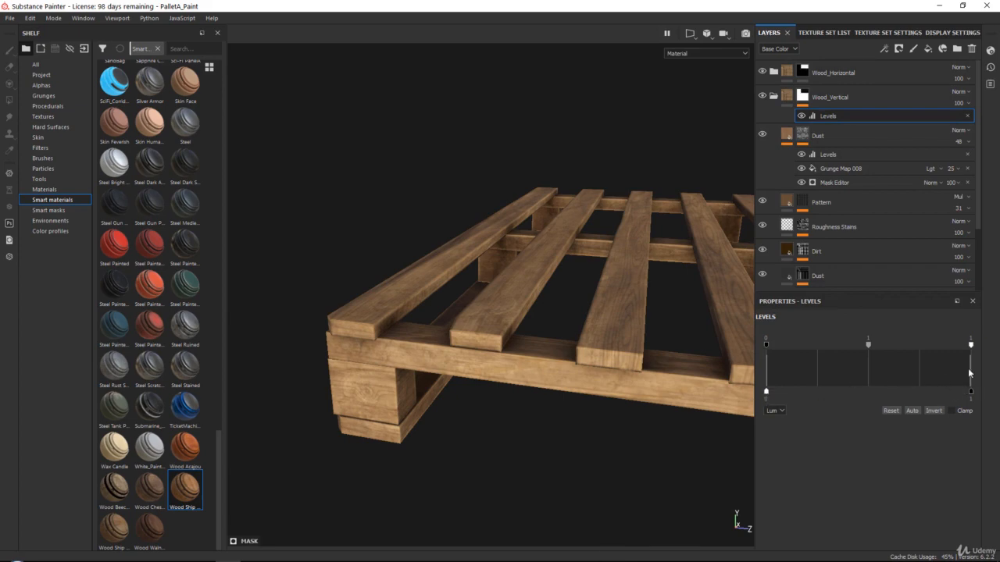
left_click(824, 92)
left_click(774, 97)
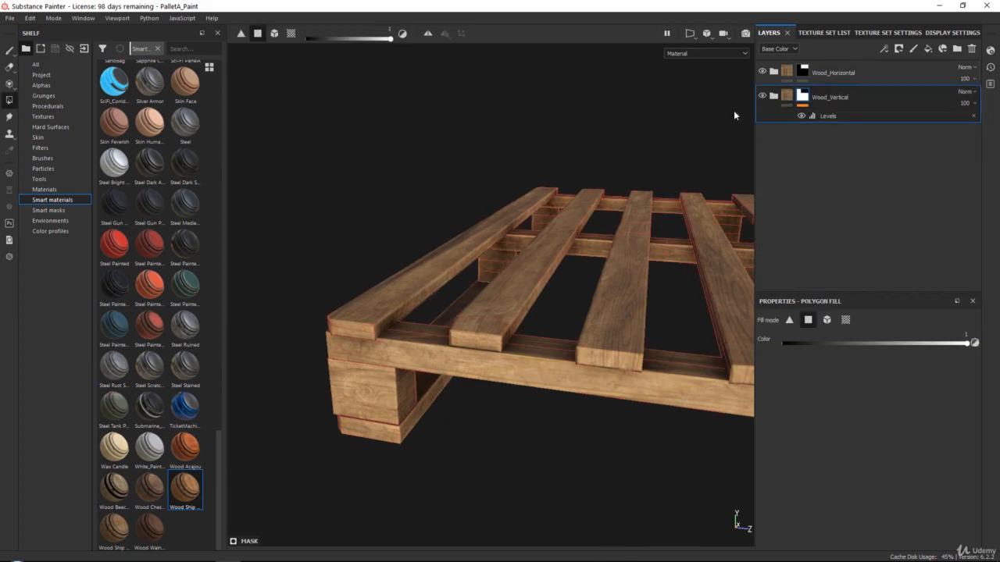
Set the fill colour to 0 on the Wood_Horizontal mask and hide the folder on a top plank's end face
left_click_drag(511, 293, 581, 270, "alt")
right_click_drag(581, 270, 626, 397, "alt")
middle_click_drag(626, 396, 515, 284, "alt")
left_click_drag(515, 283, 685, 218, "alt")
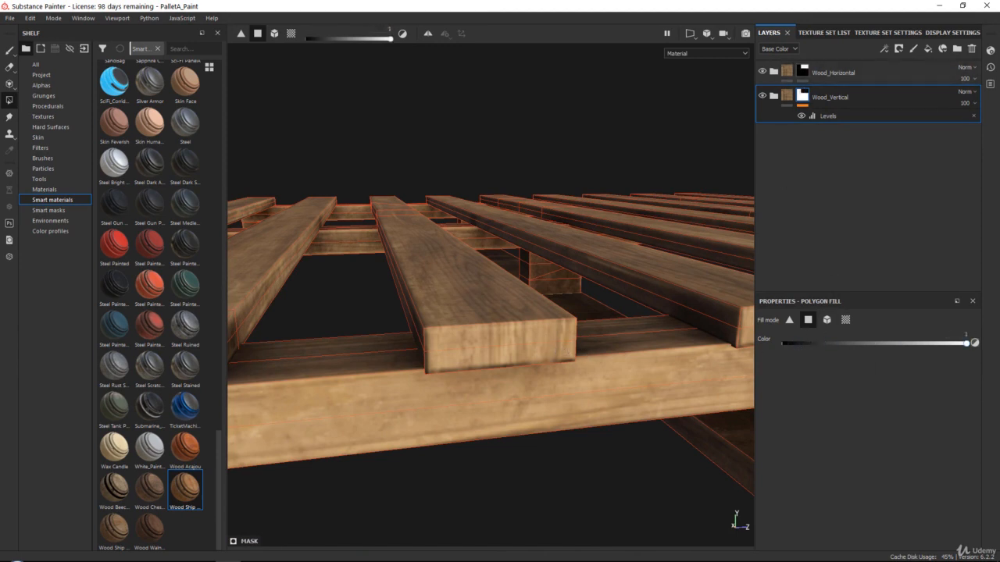
left_click(803, 69)
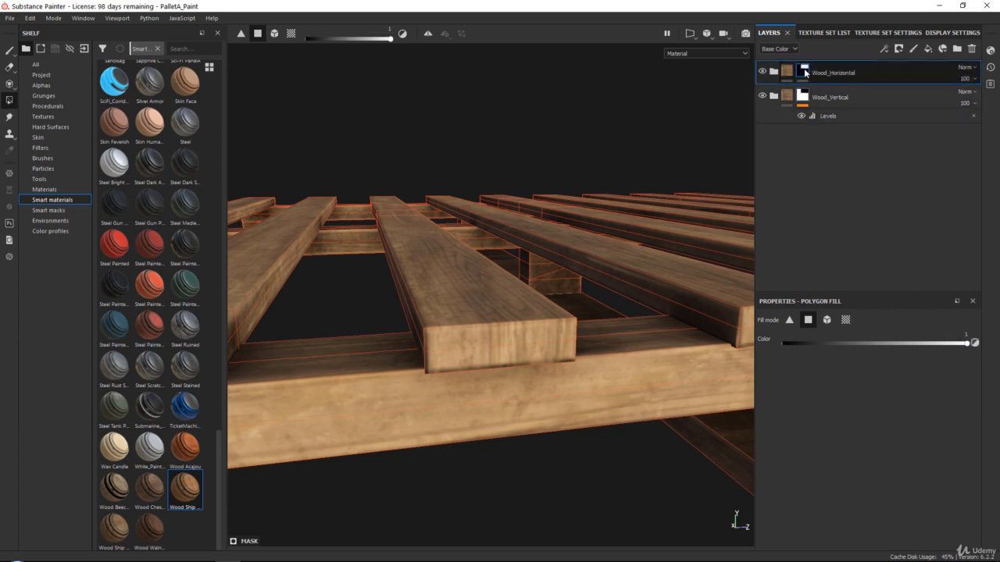
left_click_drag(811, 345, 748, 349)
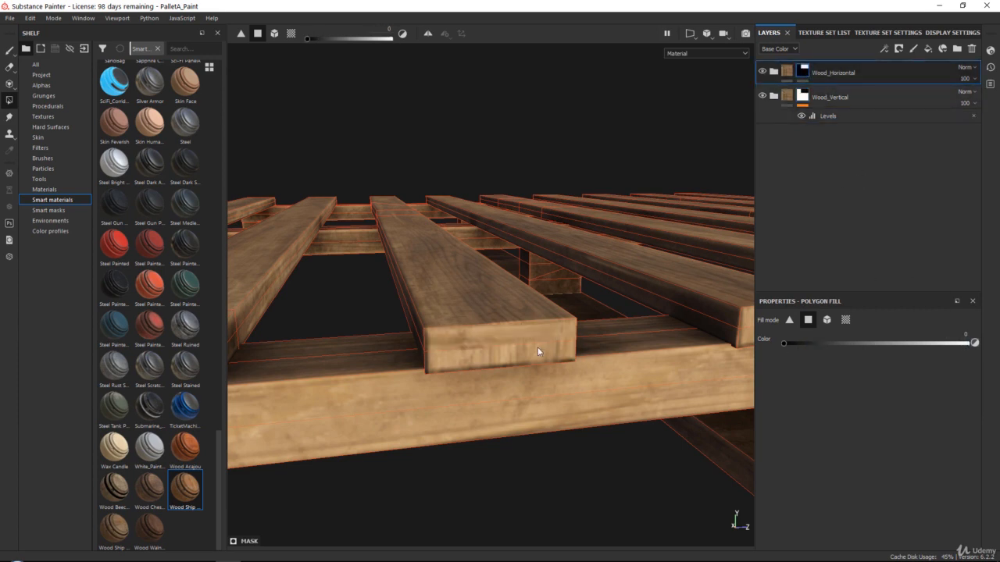
left_click_drag(537, 347, 543, 320, "alt")
left_click(556, 314)
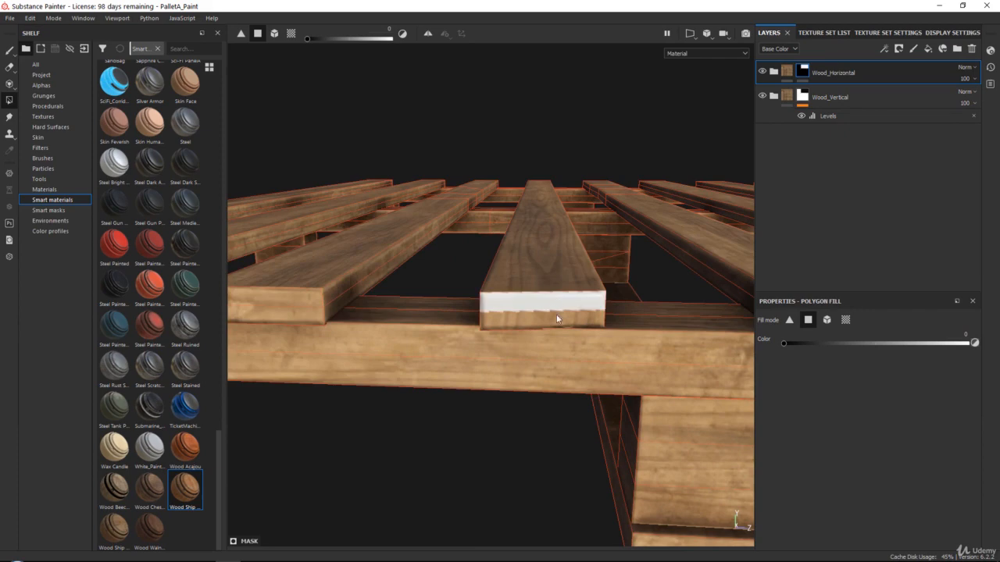
left_click_drag(676, 287, 557, 275, "alt")
left_click_drag(668, 310, 508, 297, "alt")
left_click(389, 307)
middle_click_drag(508, 297, 359, 318, "alt")
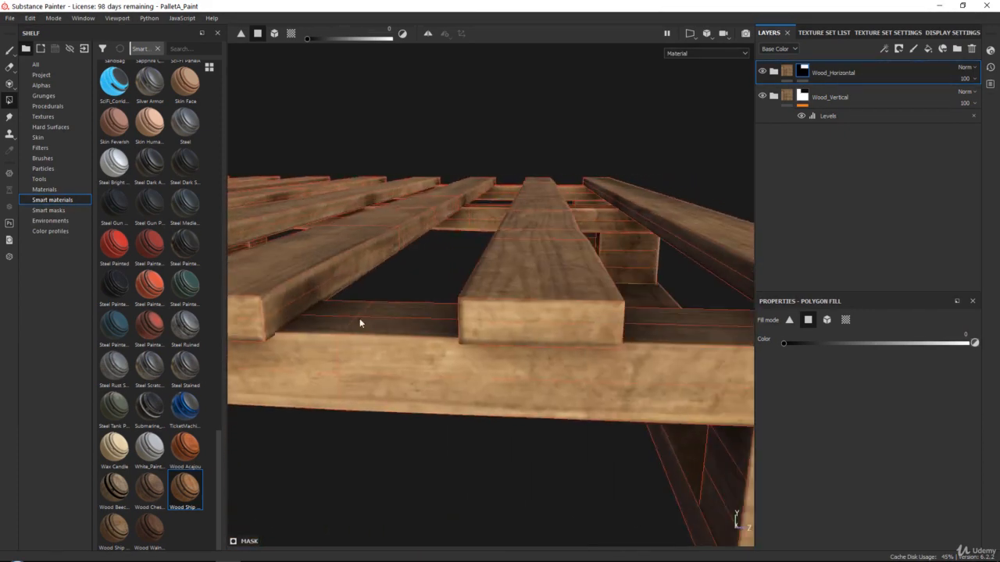
Set the fill colour back to 1 and reveal Wood_Horizontal on the crossbeam end above the support block
middle_click_drag(500, 319, 371, 312, "alt")
middle_click_drag(734, 226, 455, 219, "alt")
right_click_drag(495, 265, 499, 209, "alt")
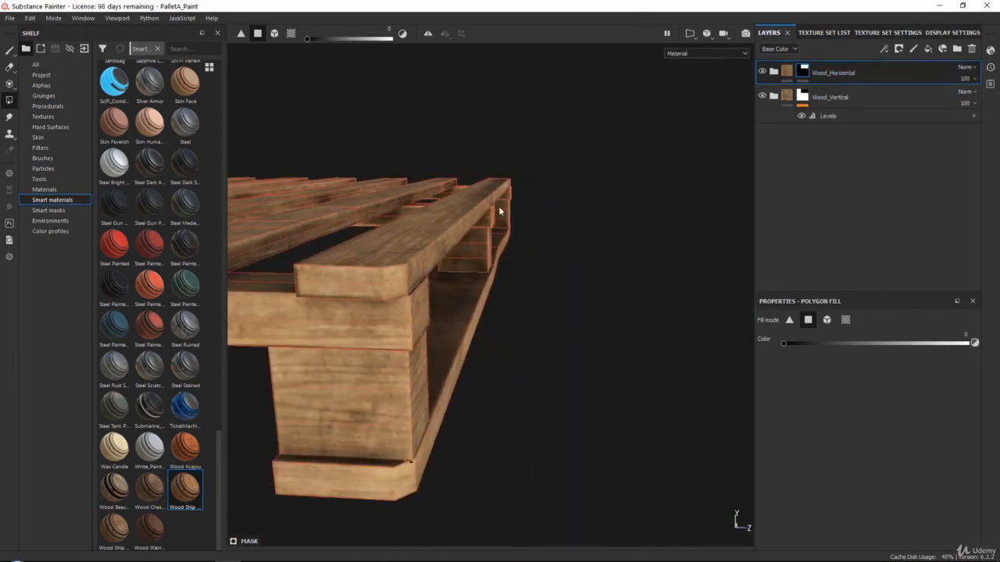
left_click_drag(499, 209, 482, 239, "alt")
right_click_drag(481, 239, 462, 349, "alt")
left_click_drag(462, 348, 454, 303, "alt")
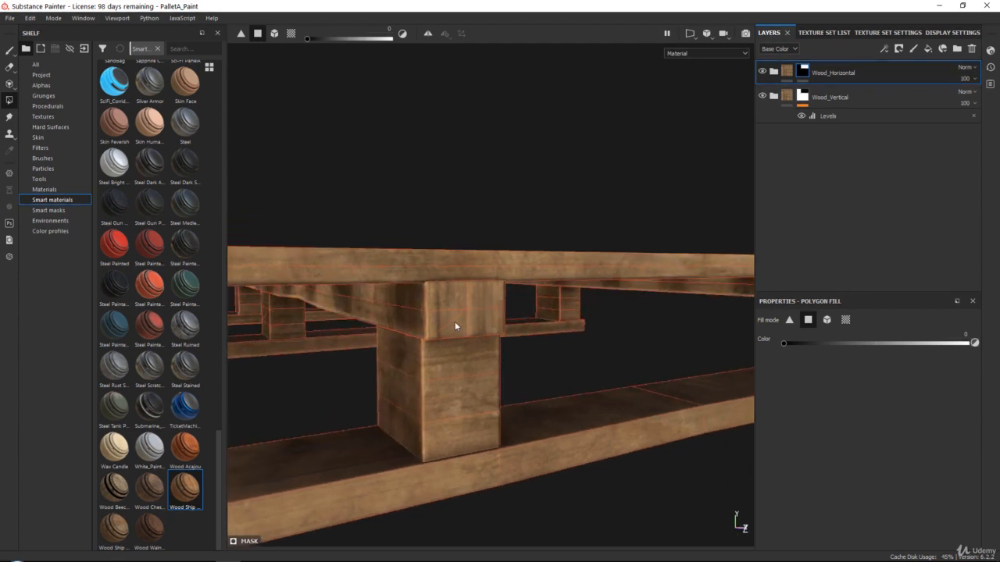
left_click_drag(609, 306, 531, 305, "alt+shift")
left_click_drag(789, 340, 972, 336)
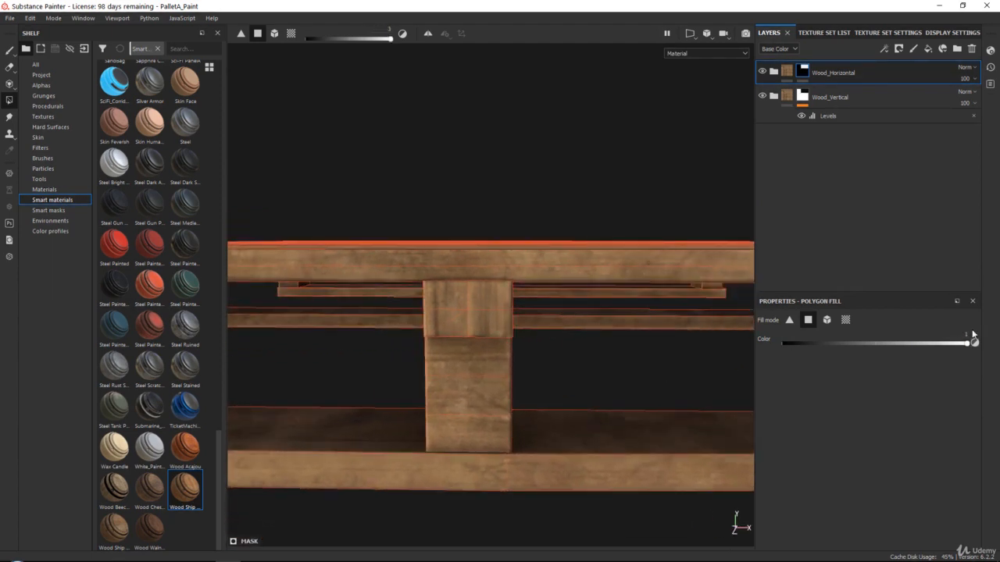
left_click(475, 299)
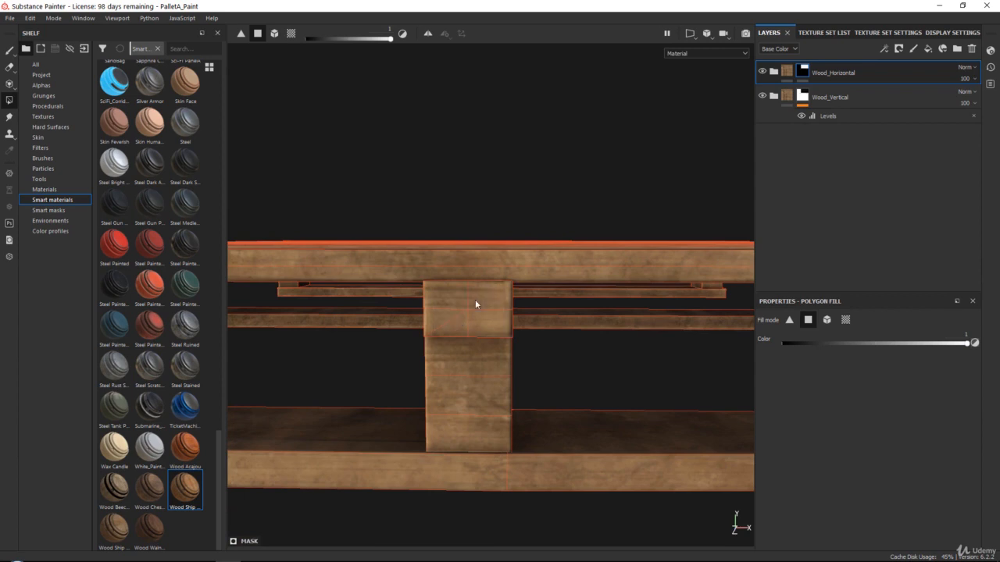
Set the fill colour to 0 and hide Wood_Horizontal on the crossbeam end faces at the pallet's corners
key("x")
left_click_drag(671, 343, 552, 295, "alt")
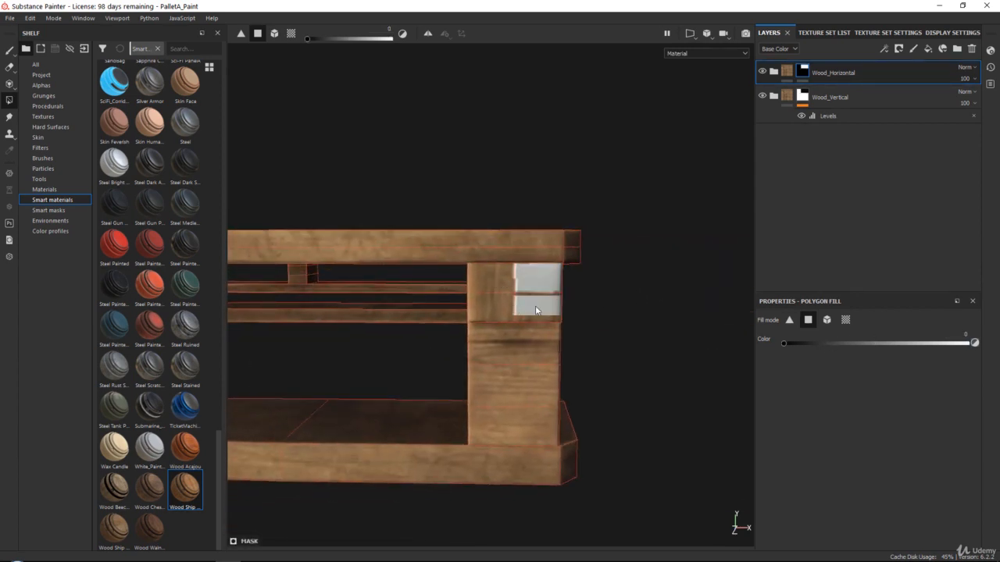
left_click_drag(515, 279, 559, 372, "alt")
left_click(504, 301)
left_click(559, 372)
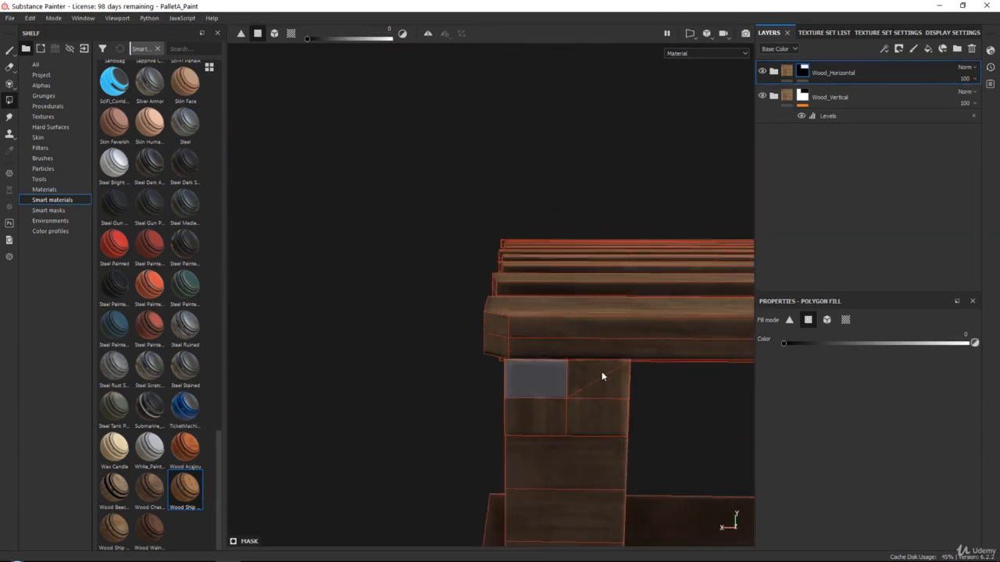
left_click(601, 376)
left_click_drag(600, 396, 469, 314, "alt")
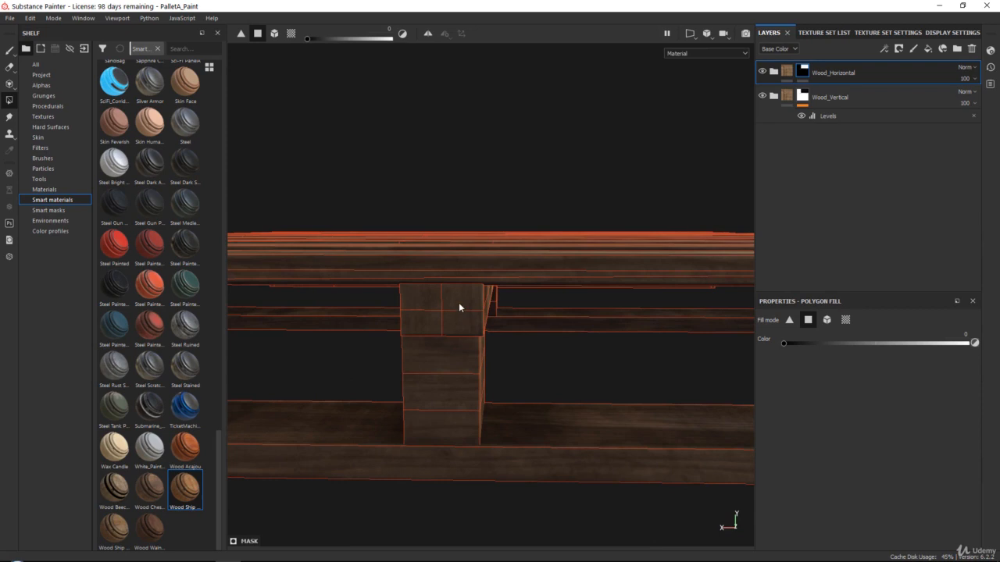
With the fill colour set to 0, hide Wood_Horizontal on the remaining end faces of the top planks
key("x")
left_click_drag(456, 318, 617, 218, "alt")
left_click_drag(814, 344, 783, 345)
mouse_move(576, 364)
left_mouse_down("alt")
mouse_move(468, 384)
mouse_move(575, 305)
mouse_move(337, 401)
mouse_move(581, 349)
left_mouse_up("alt")
left_click(509, 306)
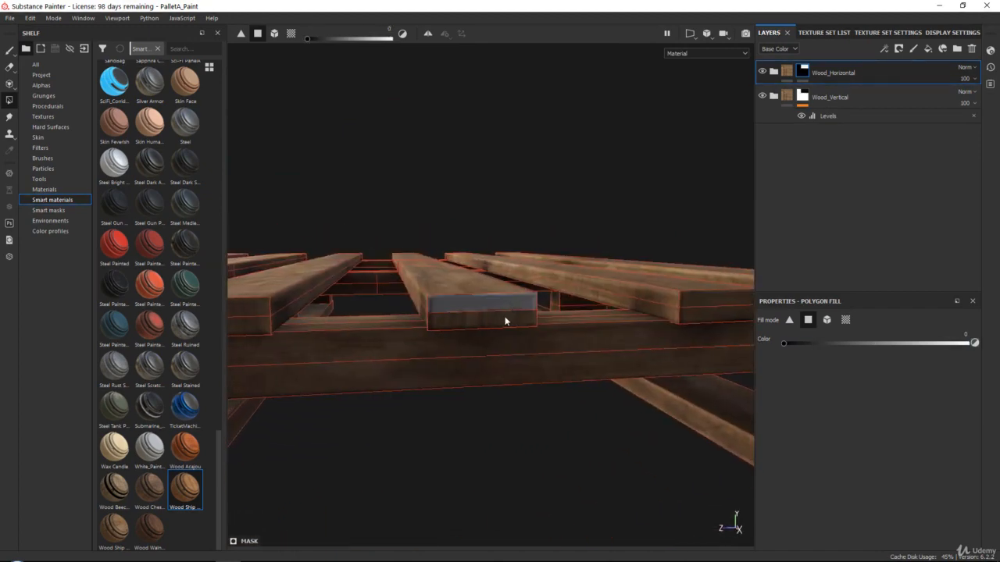
left_click(504, 319)
left_click_drag(382, 325, 420, 310, "alt")
left_click(420, 309)
left_click(423, 316)
middle_click_drag(423, 316, 487, 293, "alt")
left_click(486, 292)
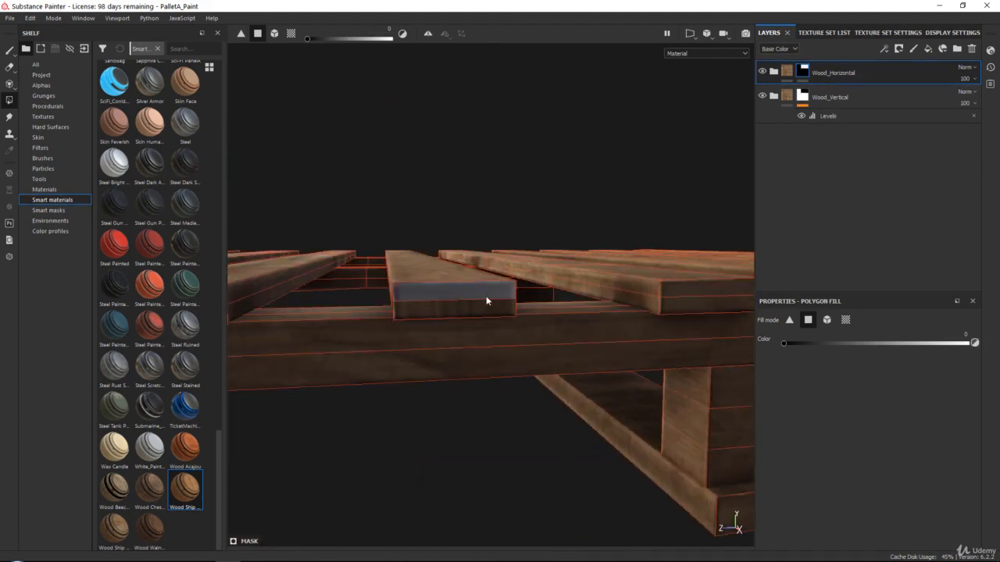
left_click(485, 309)
Select the Wood_Vertical mask, set the fill colour to 0 and fill the blank crossbeam end at the pallet's corner with vertical wood
middle_click_drag(330, 312, 449, 295, "alt")
middle_click_drag(388, 314, 657, 331, "alt")
middle_click_drag(350, 339, 535, 317, "alt")
right_click_drag(535, 318, 567, 206, "alt")
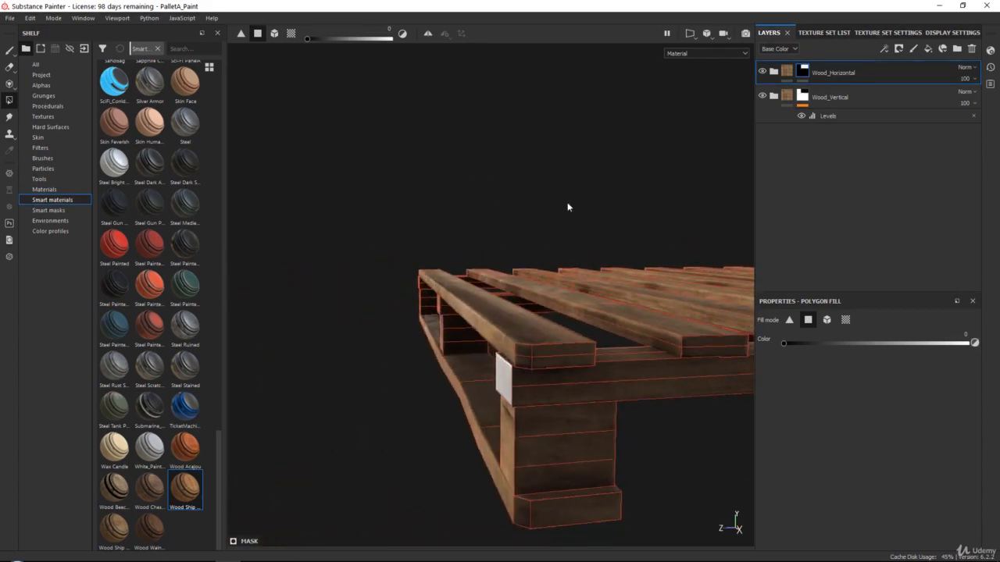
left_click_drag(618, 275, 741, 301, "alt")
middle_click_drag(726, 290, 346, 268, "alt")
middle_click_drag(659, 315, 492, 275, "alt")
scroll(520, 386, "up", 5)
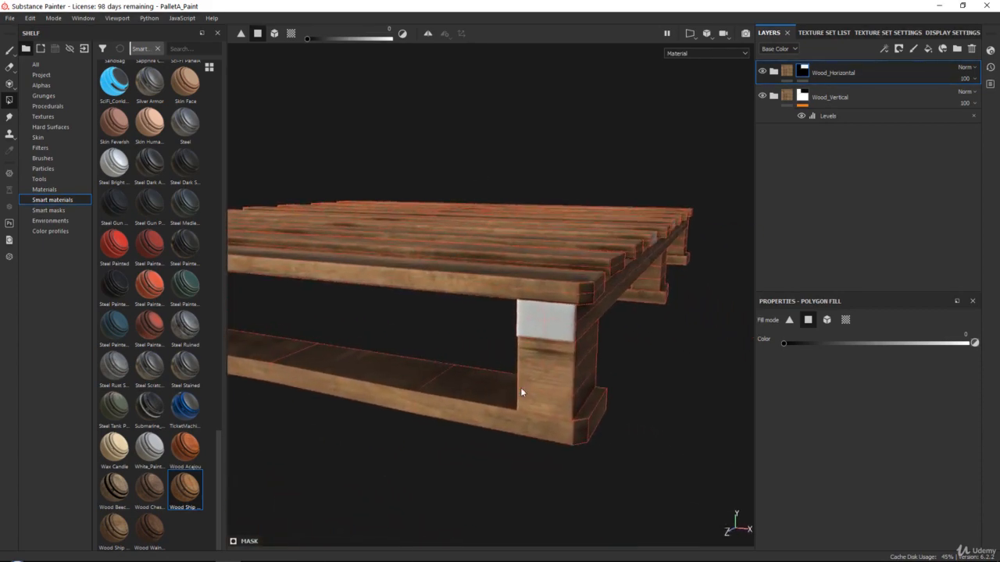
scroll(531, 334, "up", 2)
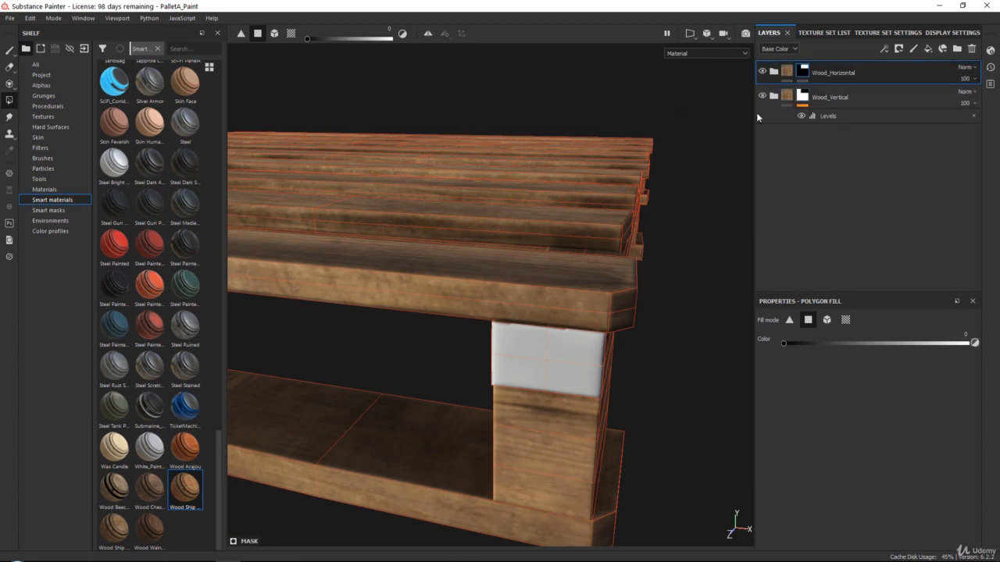
left_click(805, 94)
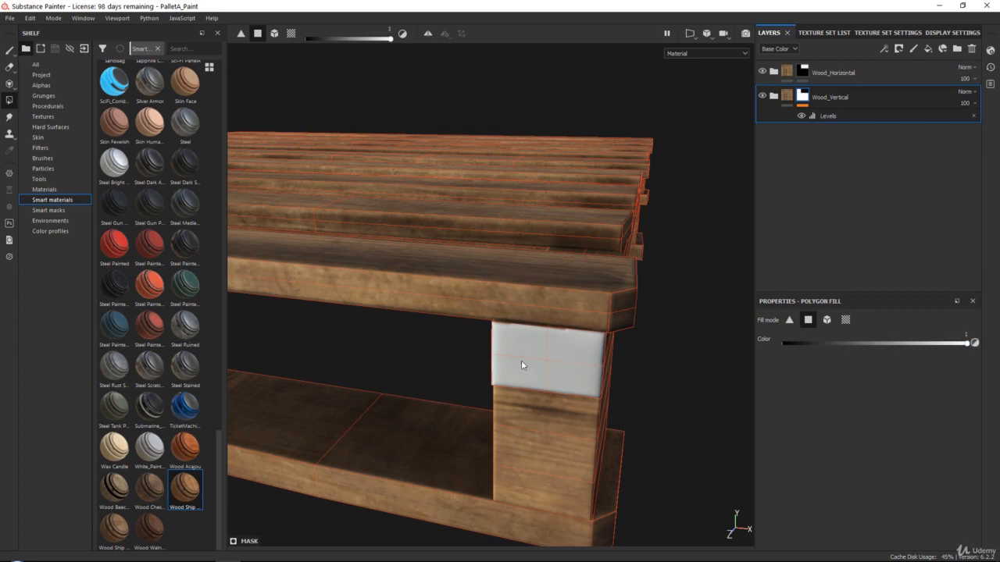
left_click_drag(521, 360, 634, 328, "alt")
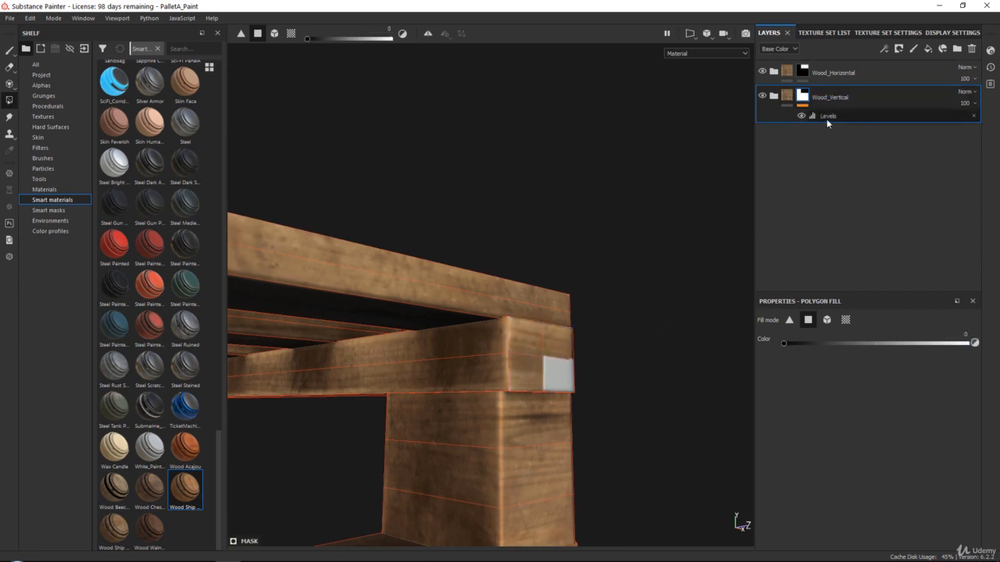
left_click_drag(606, 313, 563, 359, "alt")
Fill the remaining blank top plank ends and the opposite corner's crossbeam end on the Wood_Vertical mask with colour 0
left_click_drag(513, 467, 737, 272, "alt")
key("ctrl+z")
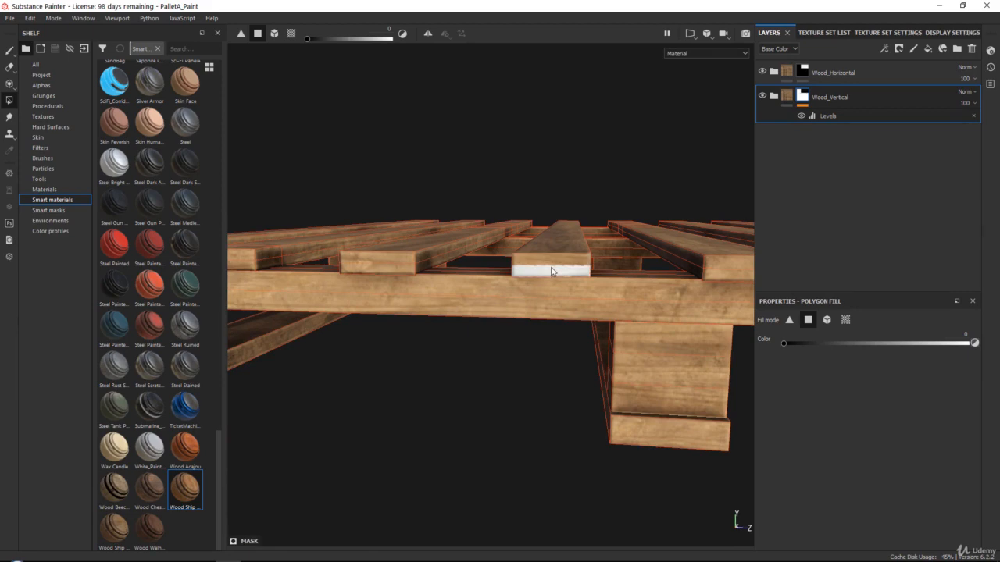
key("ctrl+z")
key("ctrl+z")
left_click_drag(553, 271, 820, 313, "alt")
left_click_drag(289, 297, 478, 310, "alt")
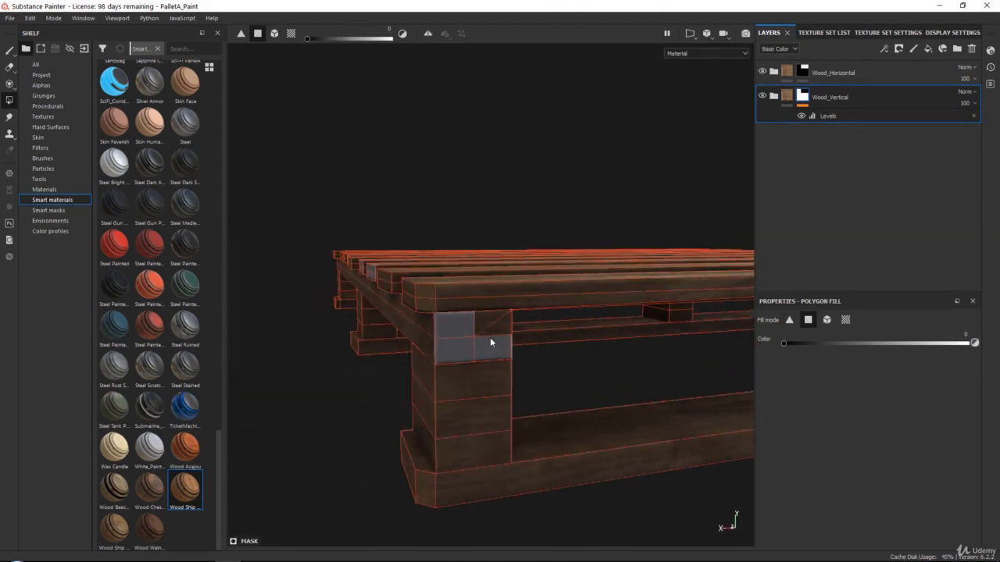
left_click_drag(388, 321, 558, 241, "alt")
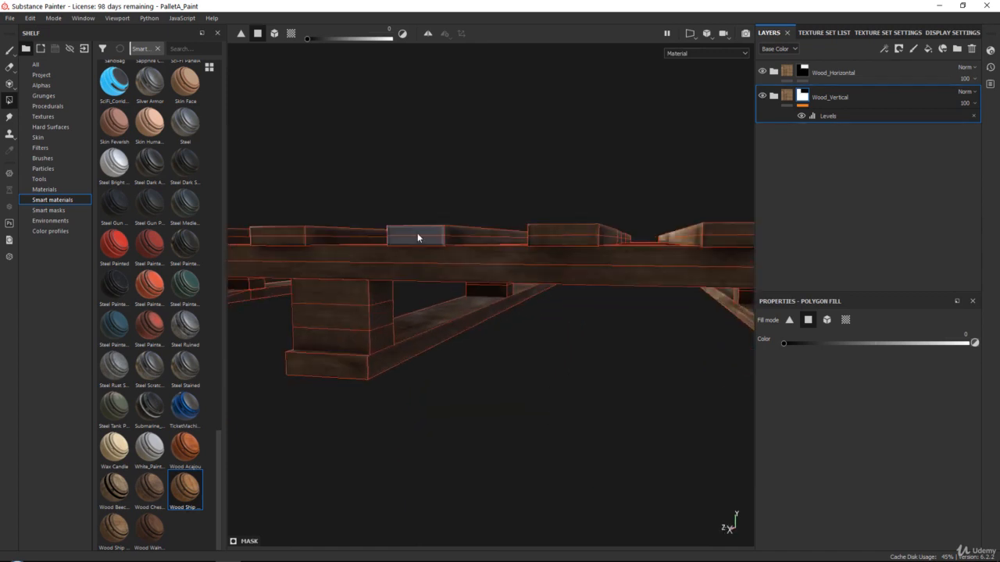
left_click_drag(417, 240, 622, 246, "alt")
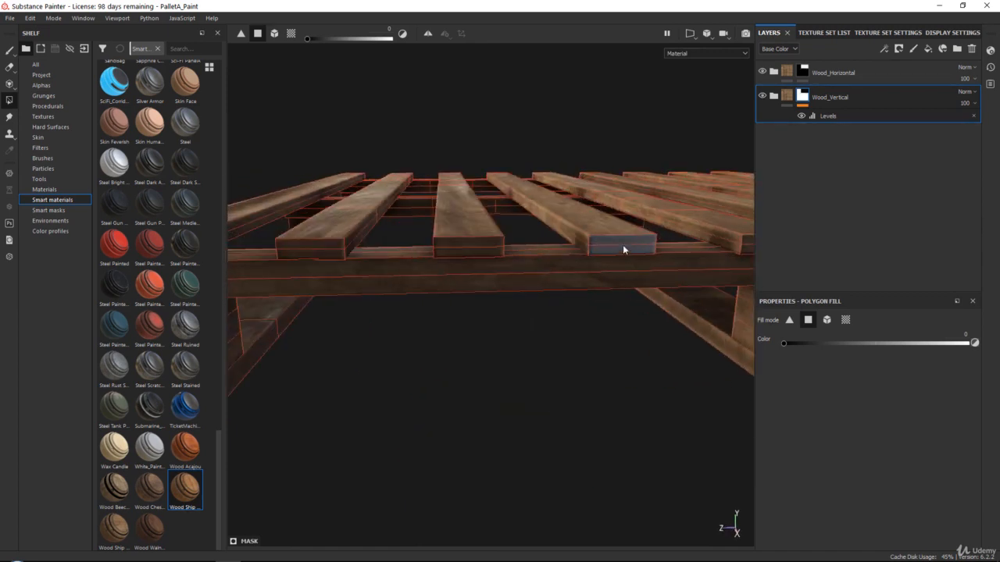
Select the Wood_Horizontal mask, switch to the Paint tool and inspect the grain direction across the whole pallet
right_click_drag(576, 335, 487, 133, "alt")
left_click_drag(486, 134, 574, 269, "alt")
middle_click_drag(574, 270, 603, 244, "alt")
left_click_drag(604, 244, 523, 227, "alt")
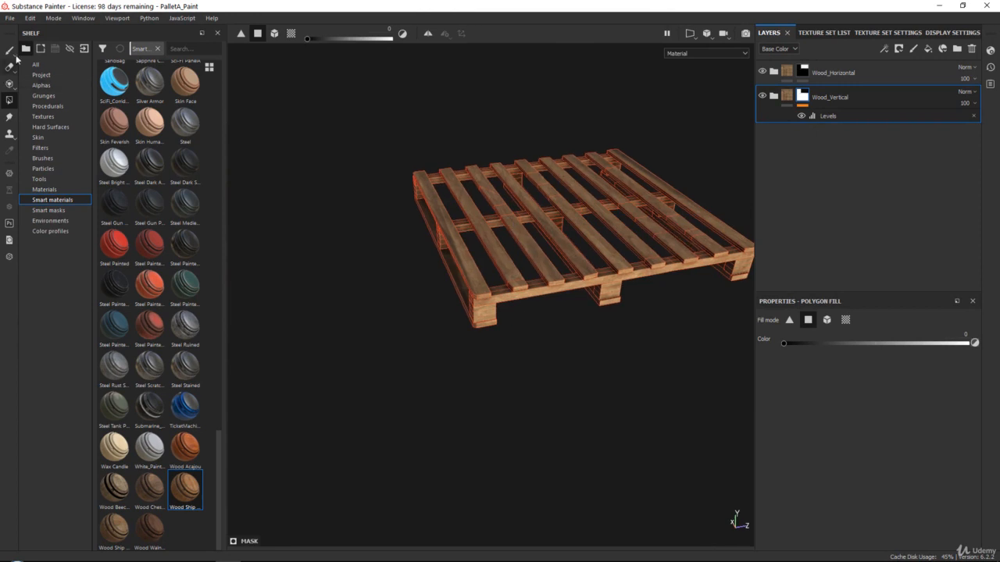
left_click(875, 73)
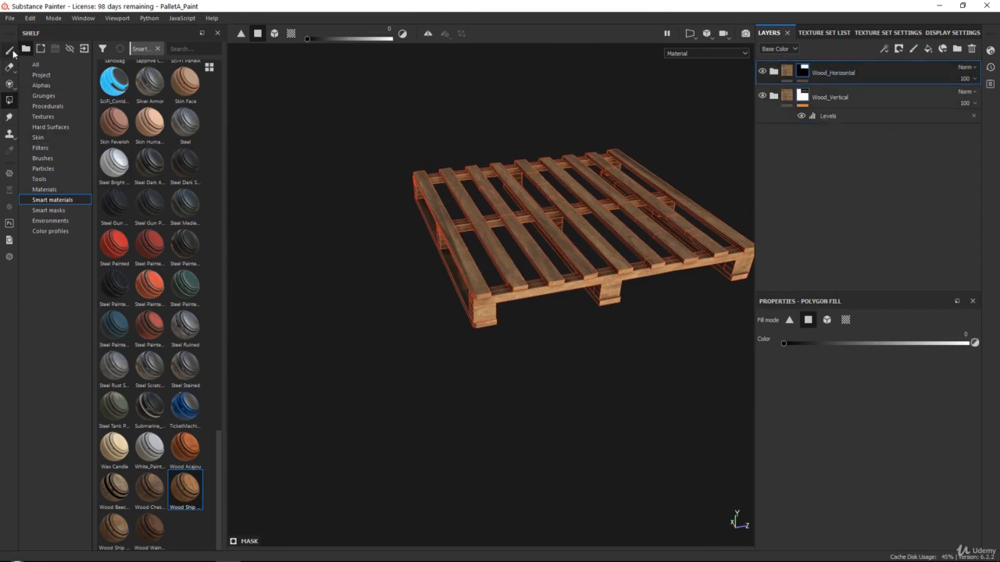
left_click(10, 52)
scroll(497, 382, "up", 5)
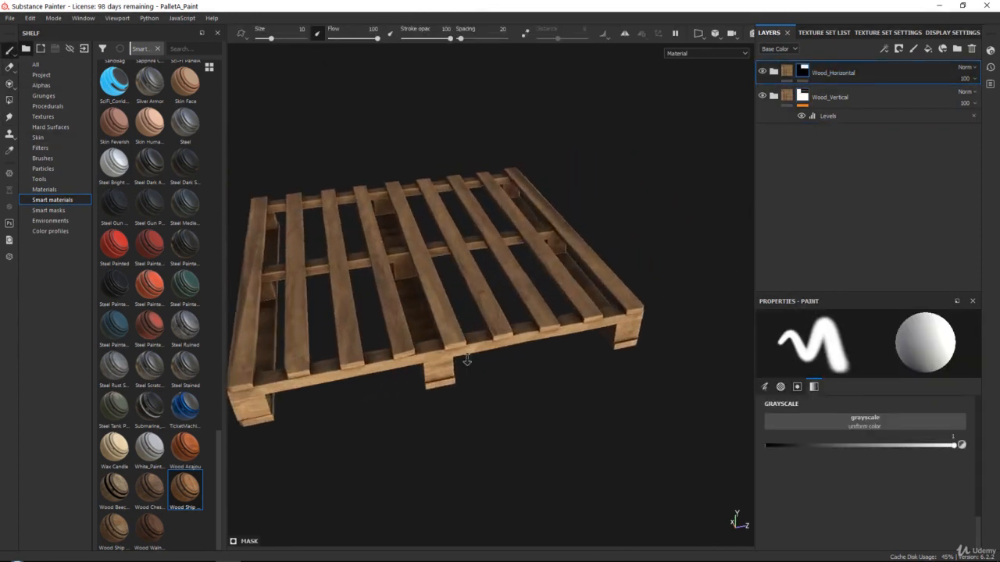
scroll(497, 382, "down", 6)
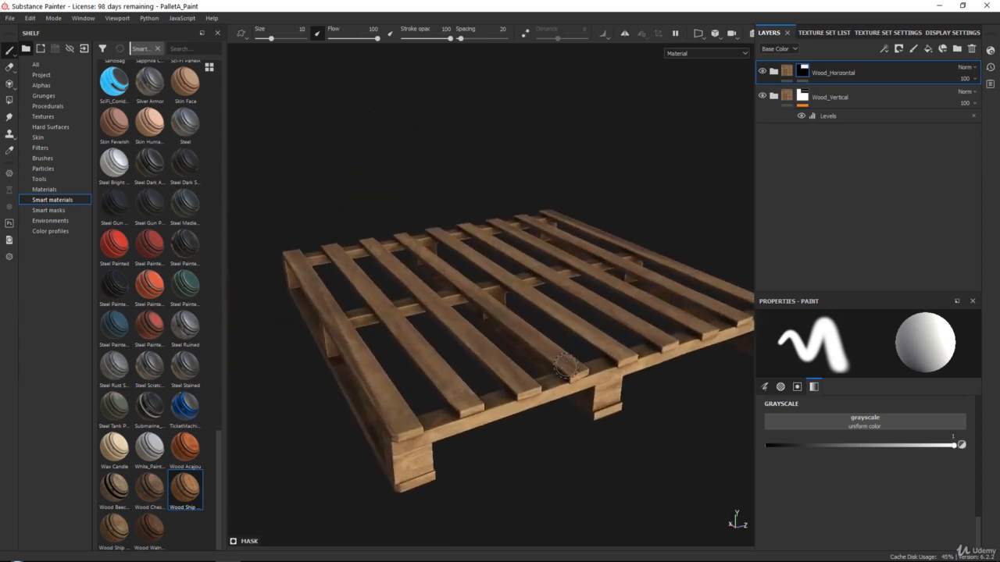
mouse_move(531, 327)
left_mouse_down("alt")
mouse_move(549, 332)
mouse_move(508, 270)
mouse_move(511, 422)
mouse_move(491, 199)
left_mouse_up("alt")
mouse_move(522, 254)
right_mouse_down("alt")
mouse_move(551, 297)
mouse_move(557, 361)
right_mouse_up("alt")
middle_click_drag(696, 272, 582, 337, "alt")
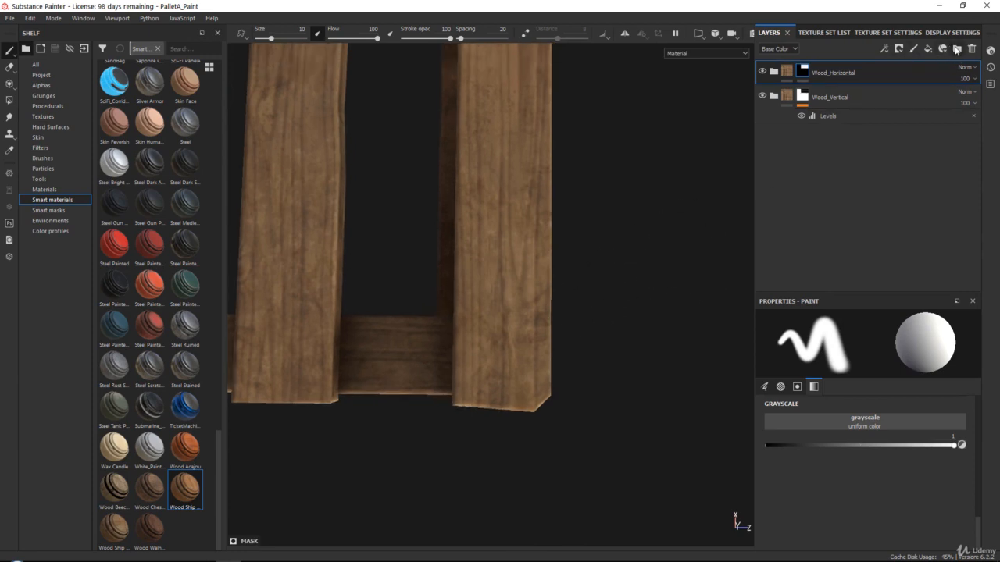
Add a new folder above the wood folders and name it NormalDetails
left_click(956, 50)
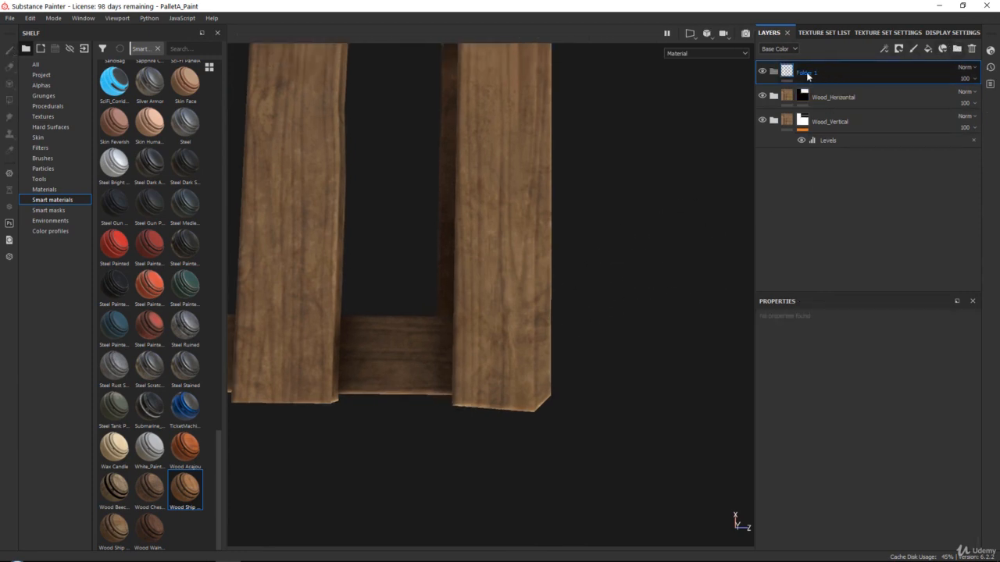
double_click(807, 72)
type("NormalDetails")
key("Return")
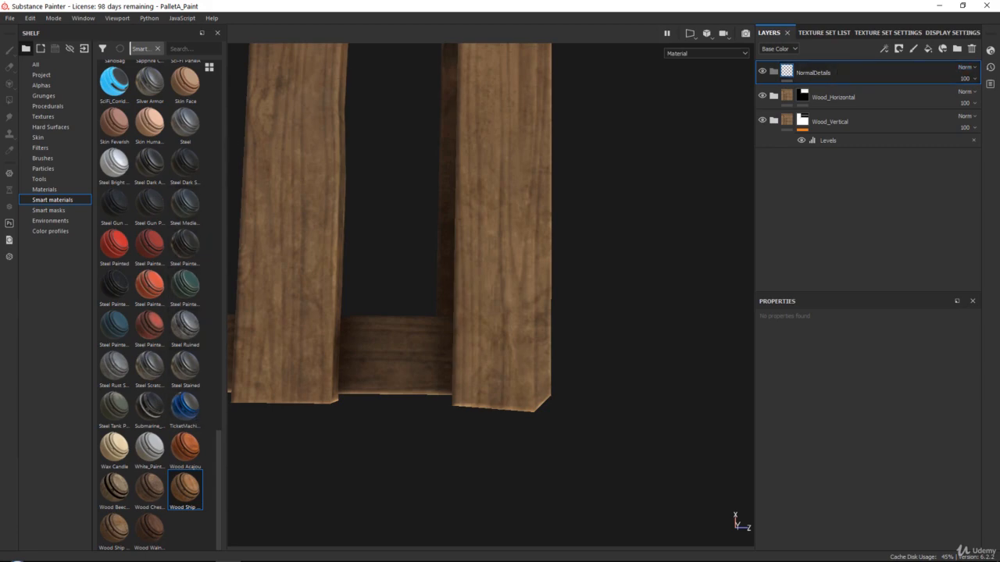
Switch to Windows Photo Viewer, examine the nails on the pallet reference photo, and return to Substance Painter
key("alt+Tab")
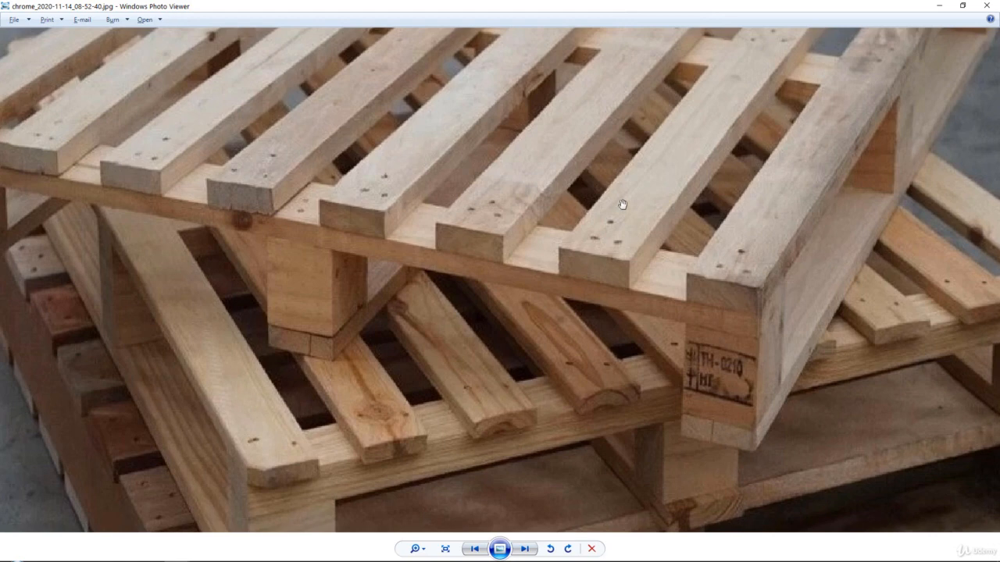
scroll(620, 205, "down", 3)
scroll(509, 213, "up", 1)
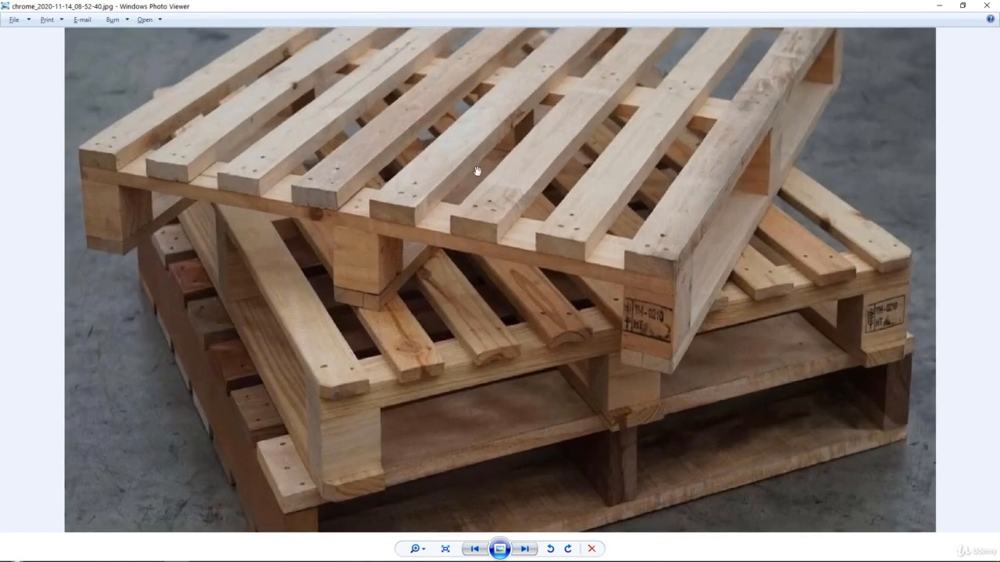
double_click(572, 6)
left_click(915, 136)
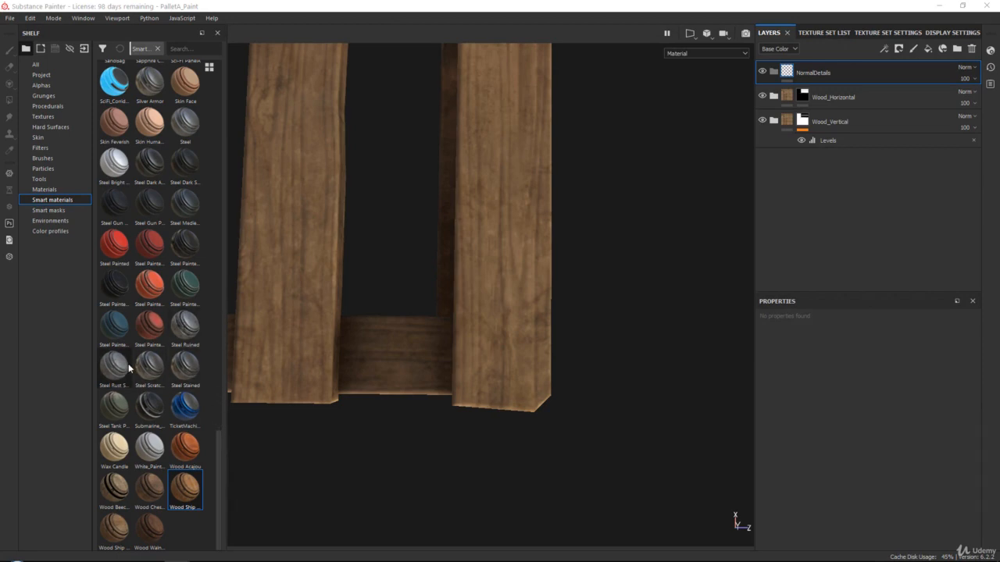
Add the Steel Stained smart material inside the NormalDetails folder and give it a black mask
left_click_drag(184, 372, 875, 65)
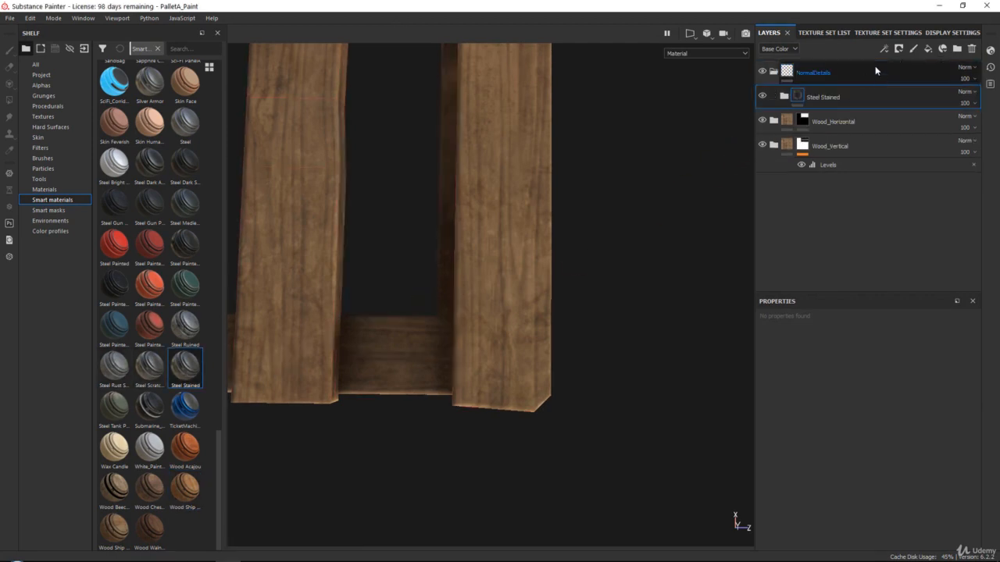
mouse_move(537, 241)
left_mouse_down("alt")
mouse_move(530, 204)
mouse_move(546, 243)
left_mouse_up("alt")
right_click_drag(546, 242, 696, 149, "alt")
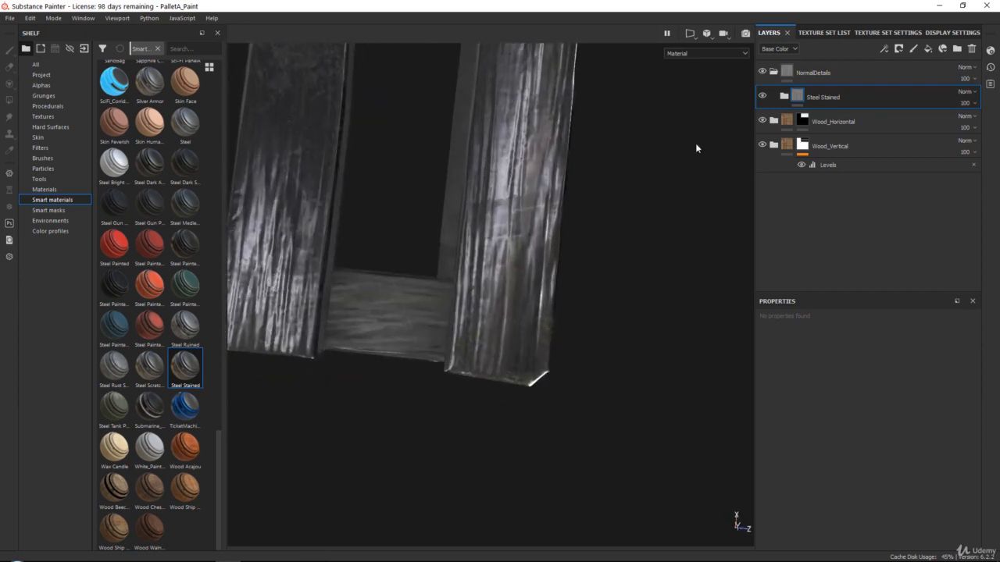
left_click(899, 50)
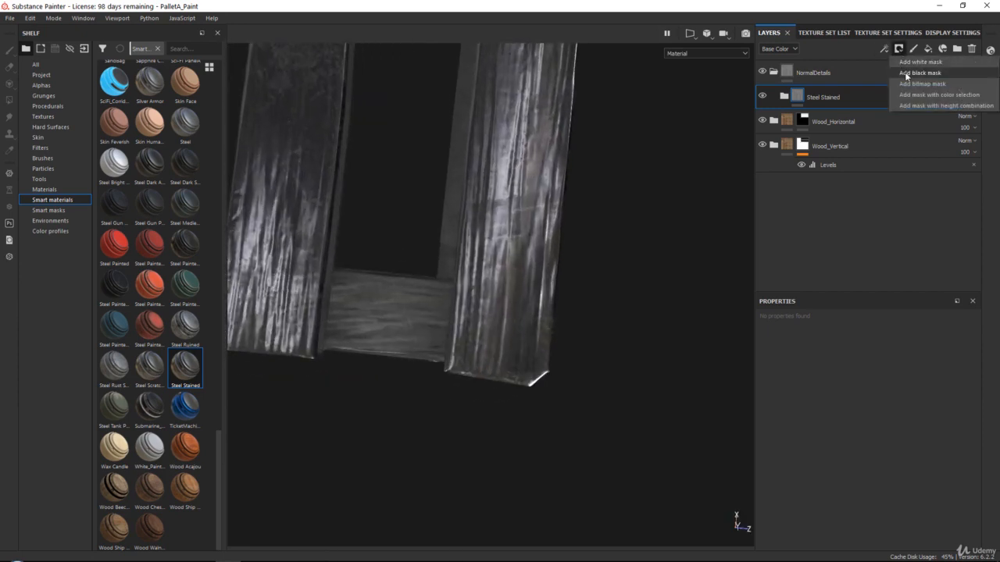
left_click(919, 72)
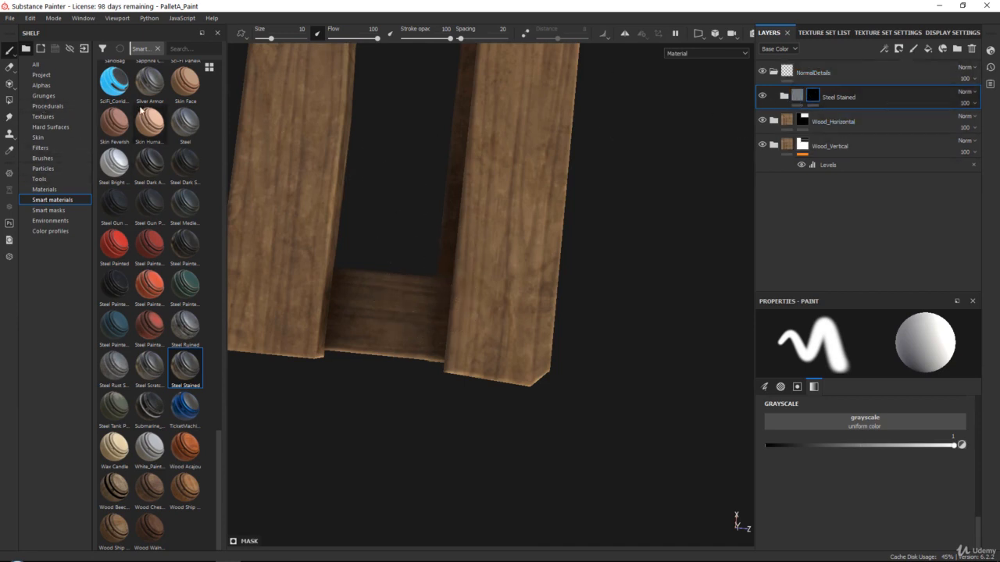
Choose the Basic Hard brush for the Steel Stained mask and check the nail positions in the reference photo
left_click(53, 159)
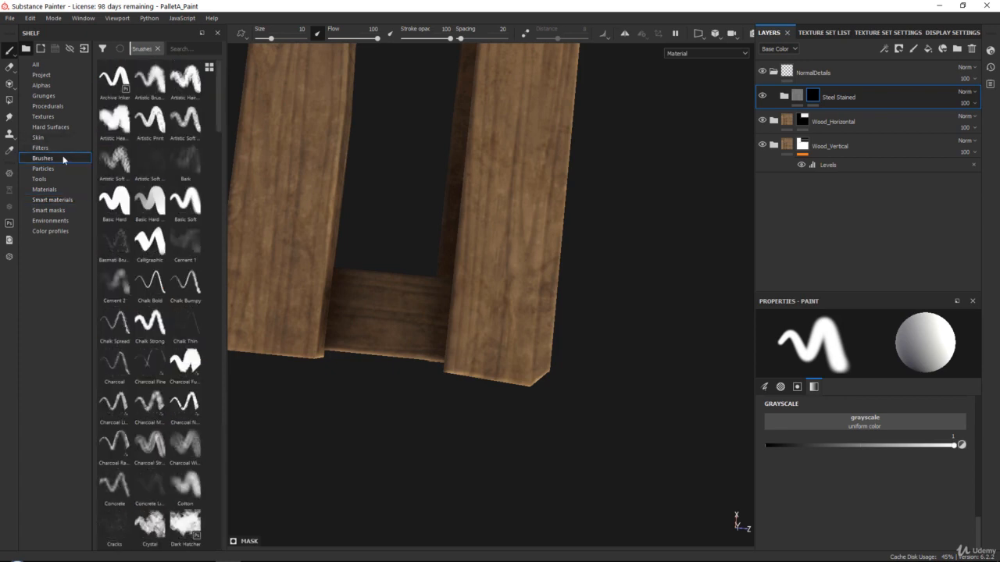
left_click(114, 202)
left_click_drag(999, 148, 492, 2)
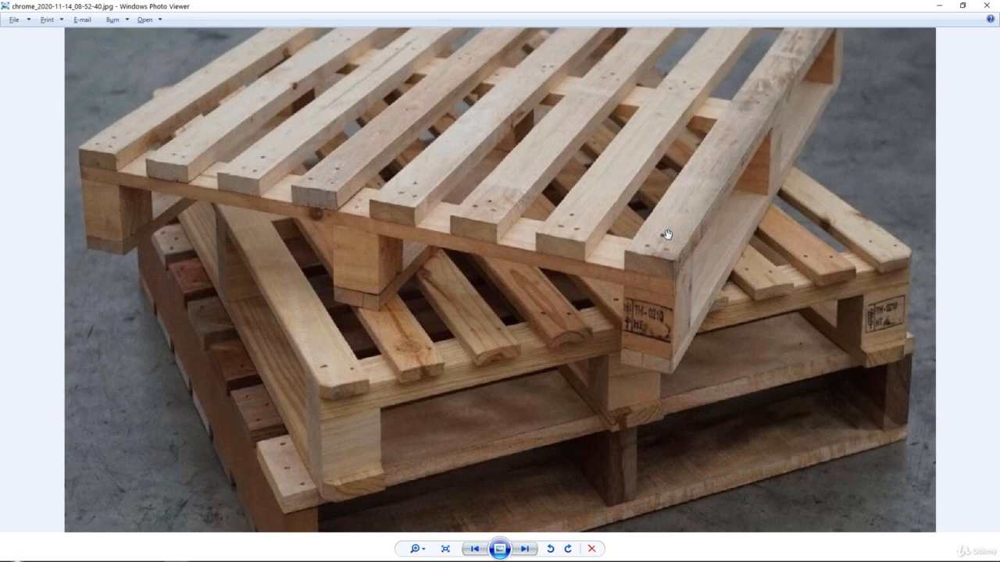
double_click(599, 5)
left_click(599, 5)
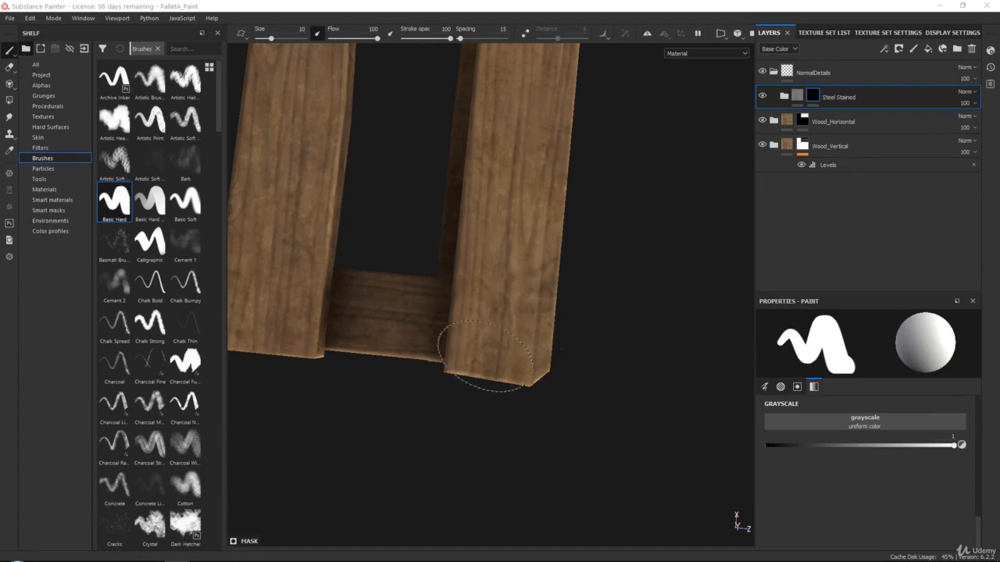
Enlarge the paint properties area and set the brush size to 0.1 for painting nails on the corner plank
middle_click_drag(485, 355, 469, 288, "alt")
right_click_drag(442, 212, 509, 328, "alt")
left_click_drag(508, 328, 492, 326, "alt")
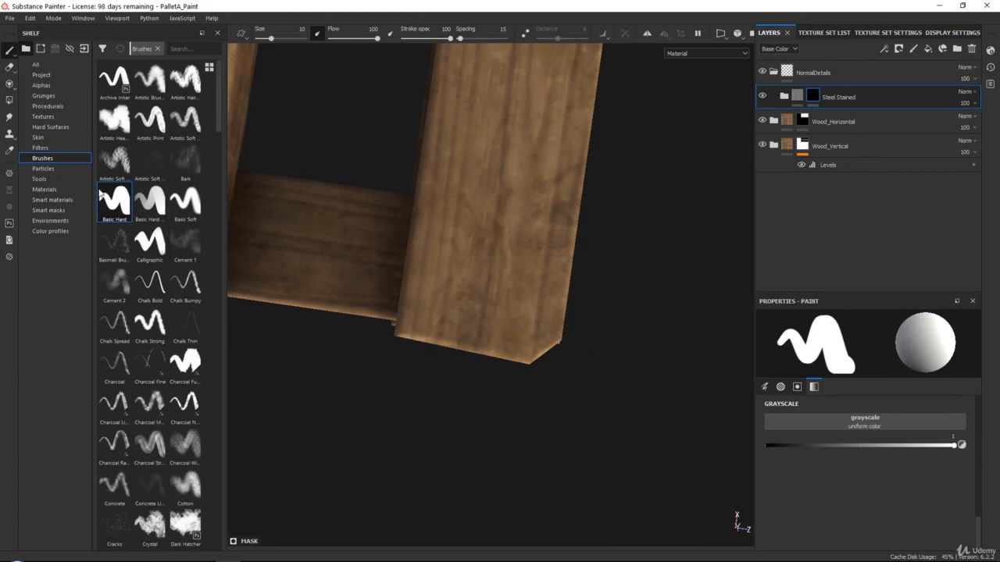
scroll(900, 462, "up", 4)
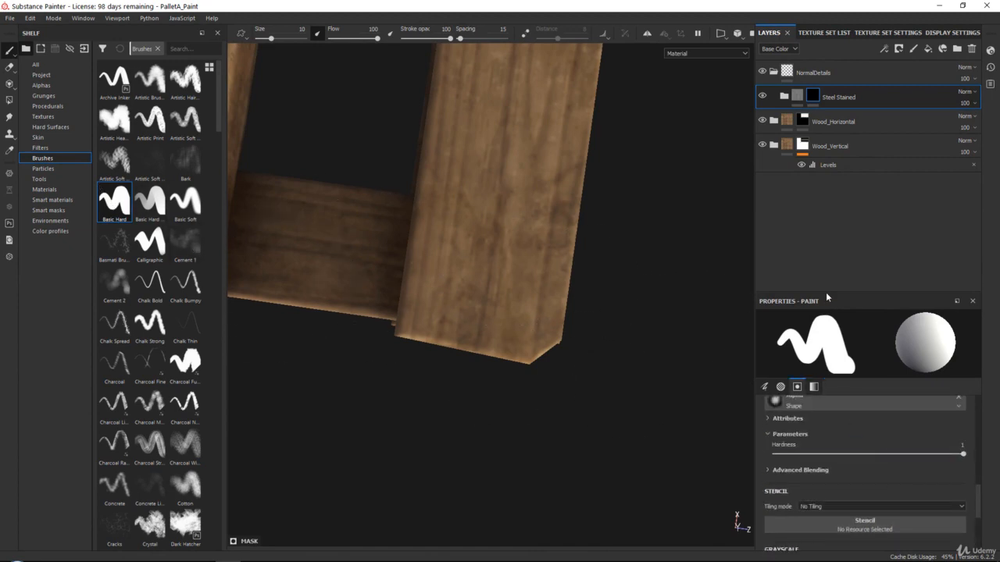
left_click_drag(826, 294, 821, 189)
scroll(815, 380, "up", 5)
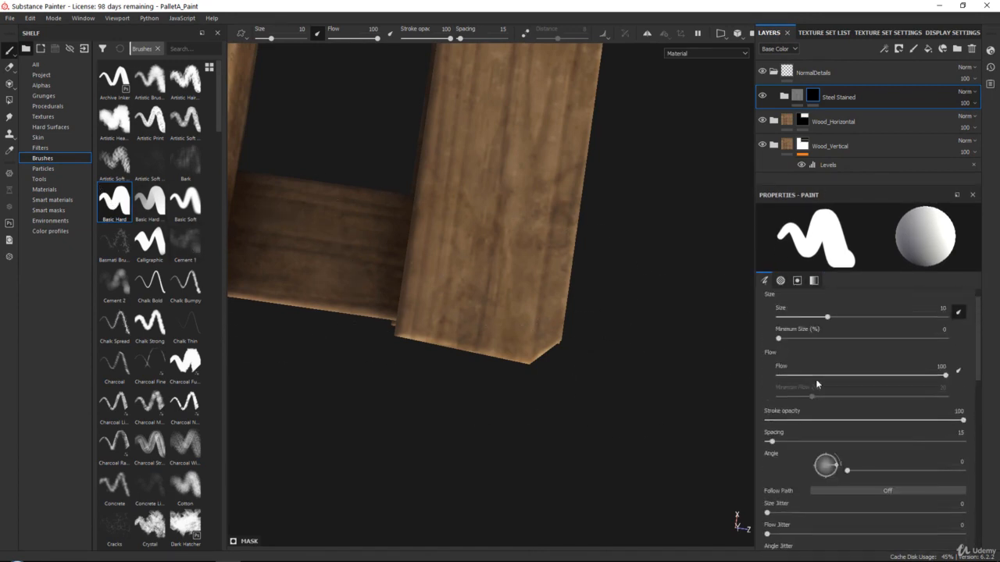
left_click(779, 338)
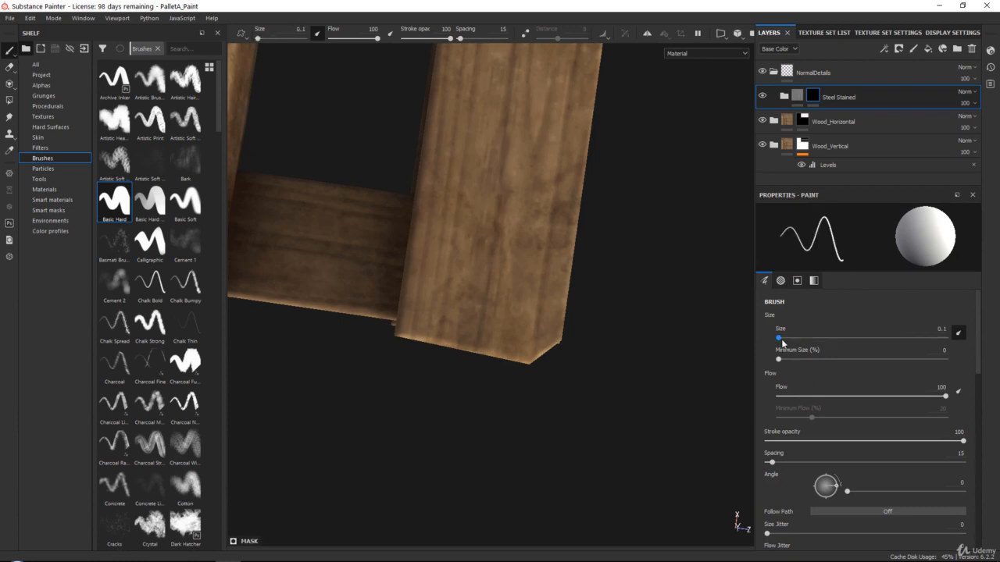
Set the brush size to 0.64 and paint three steel nail heads in a triangle near the end of the corner plank
left_click_drag(779, 338, 786, 338)
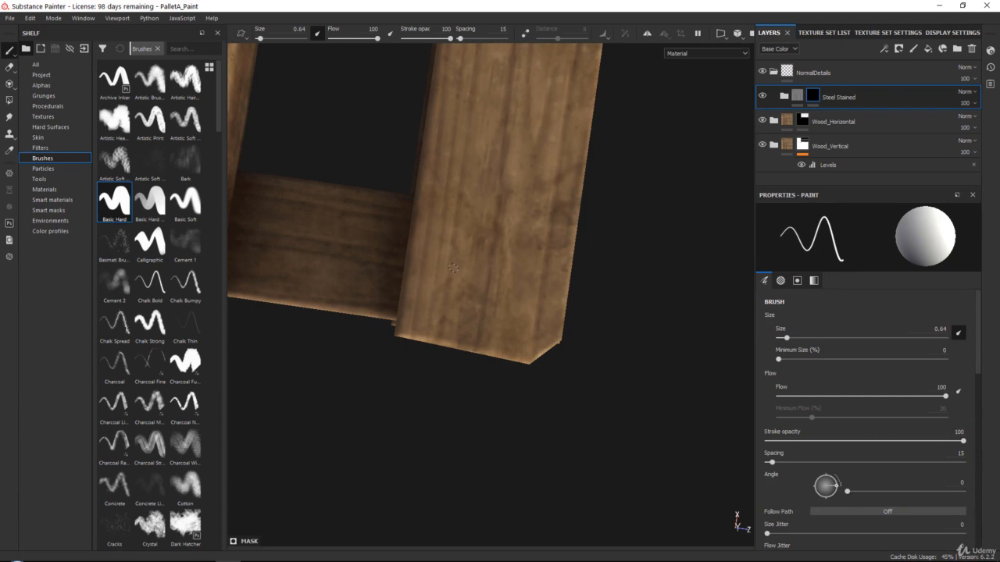
left_click(527, 307)
left_click(498, 249)
mouse_move(623, 318)
left_mouse_down("alt")
mouse_move(585, 255)
mouse_move(559, 312)
mouse_move(539, 426)
left_mouse_up("alt")
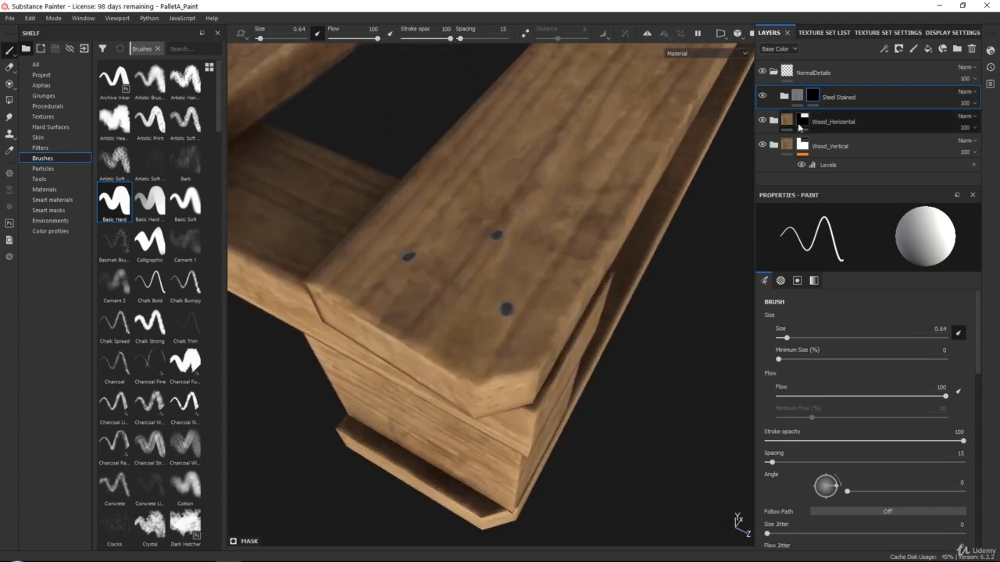
Add a fill layer named Nails_Dent above Steel Stained in the NormalDetails folder and give it a black mask
left_click(784, 96)
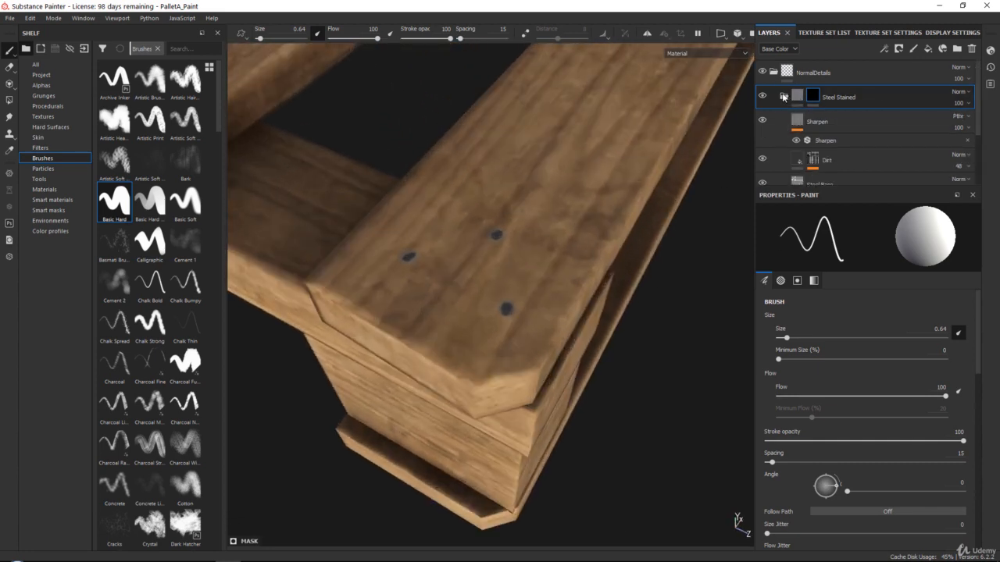
left_click(784, 97)
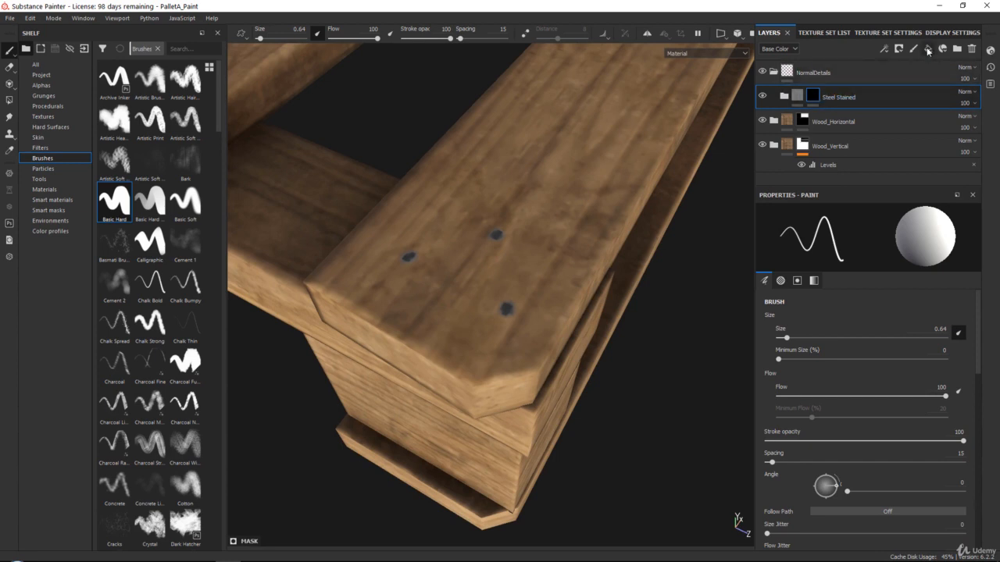
left_click(927, 51)
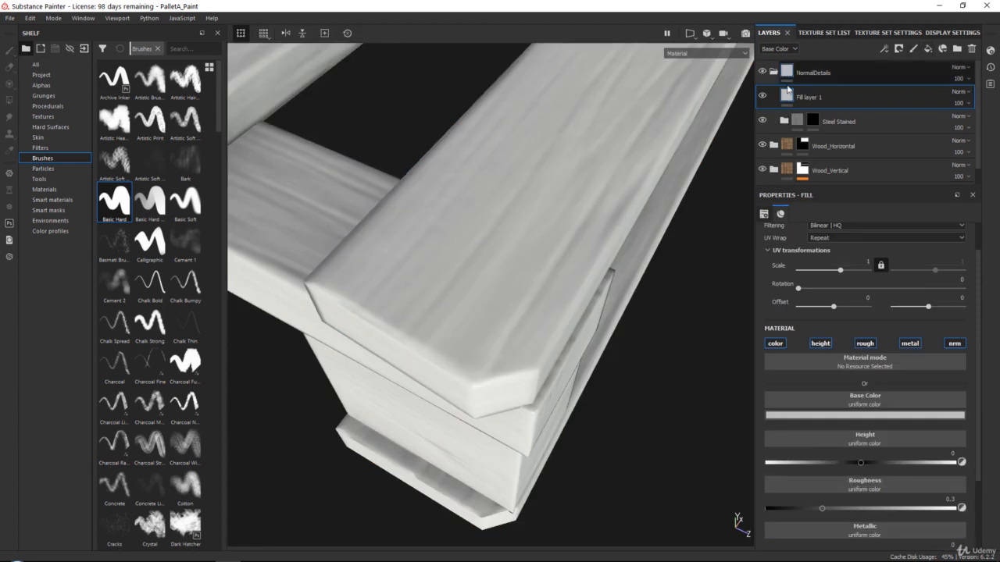
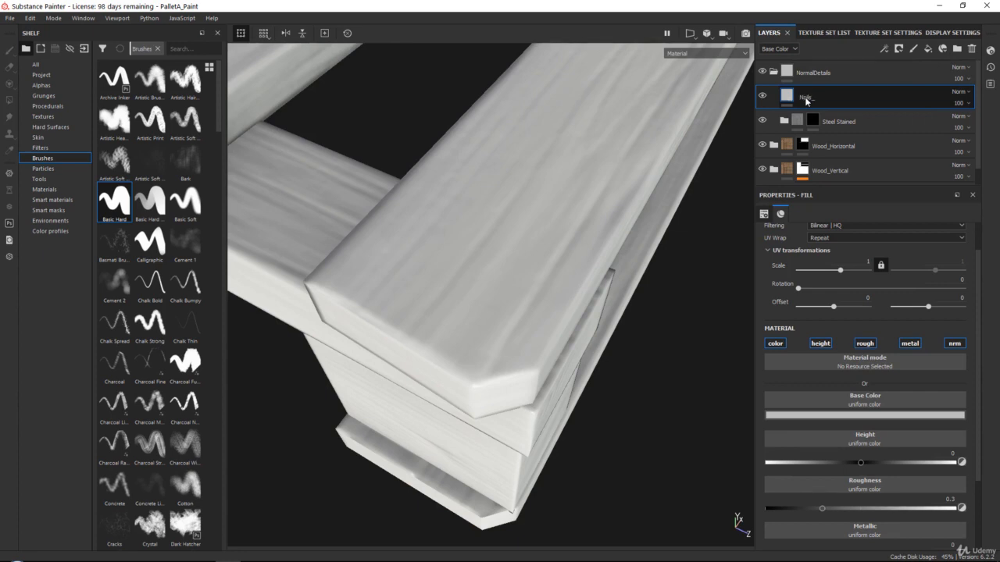
type("nt")
key("Return")
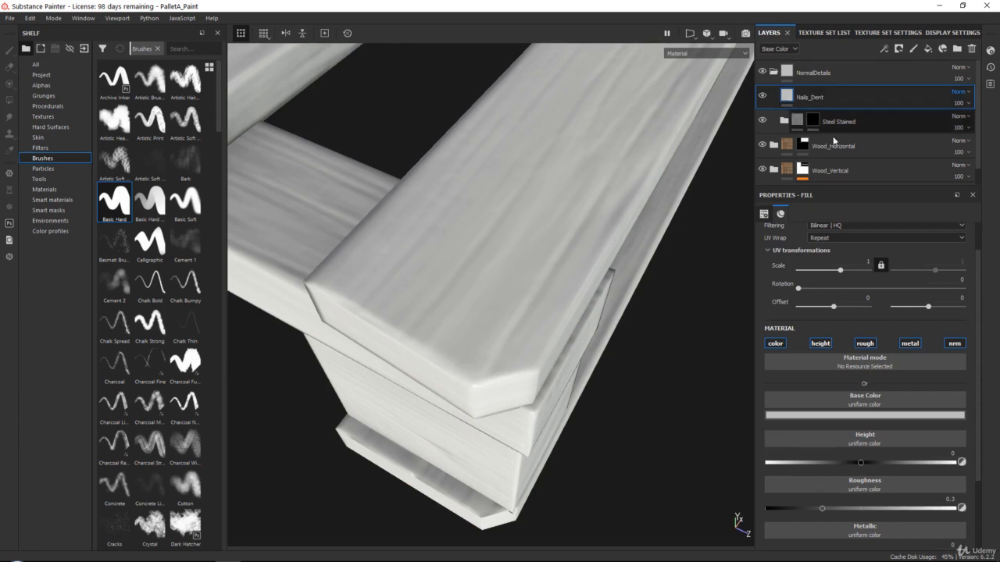
left_click(814, 119)
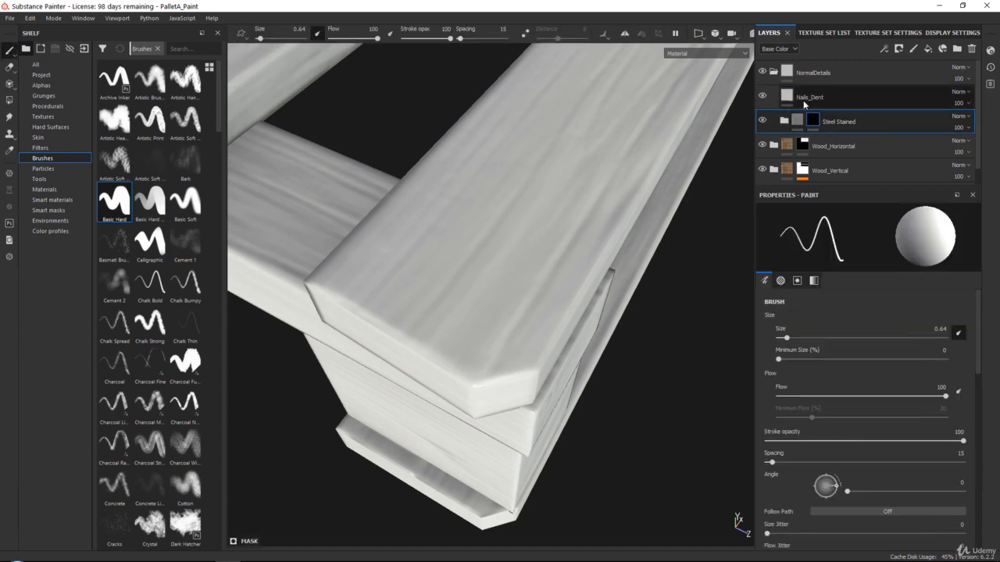
left_click(802, 100)
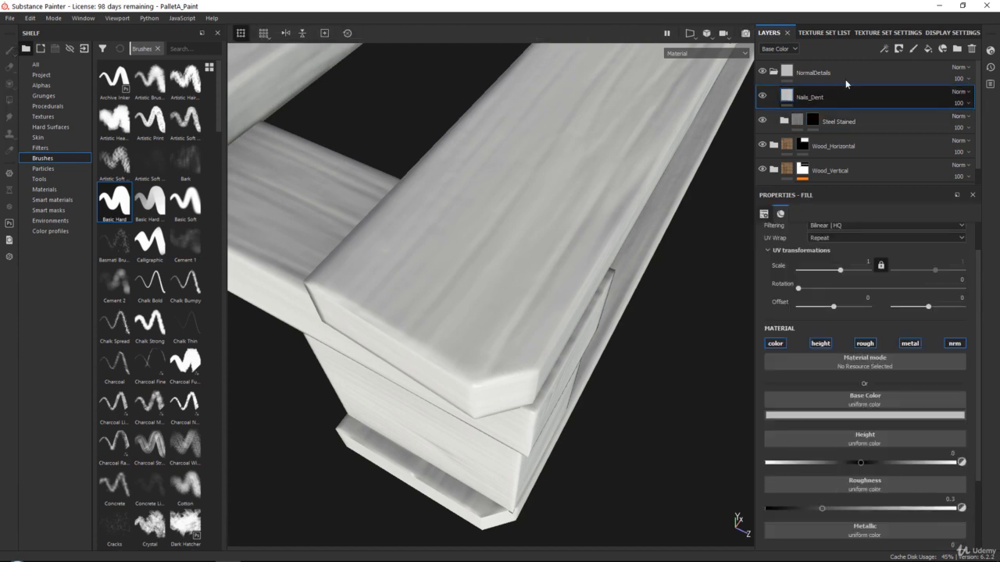
left_click(901, 49)
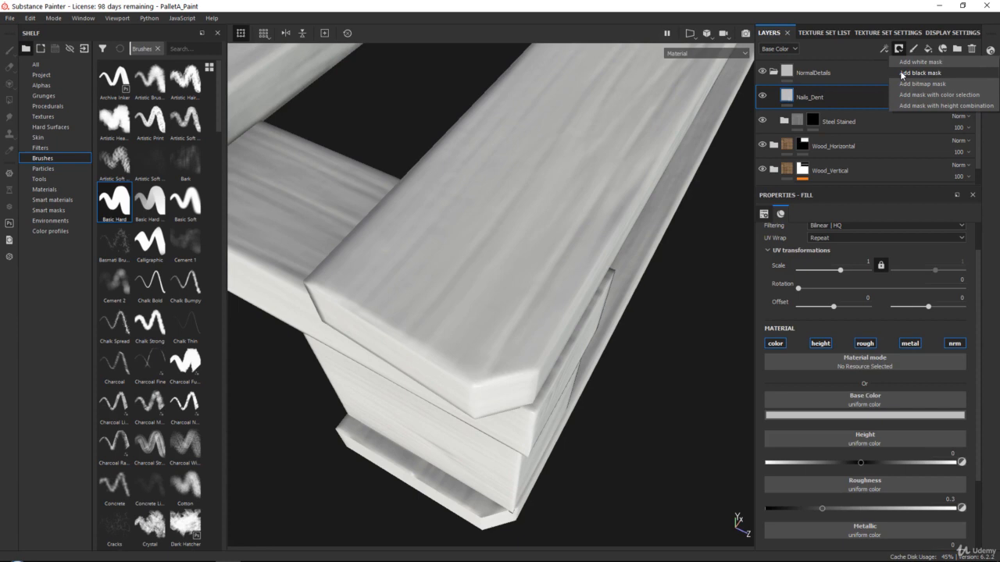
left_click(899, 70)
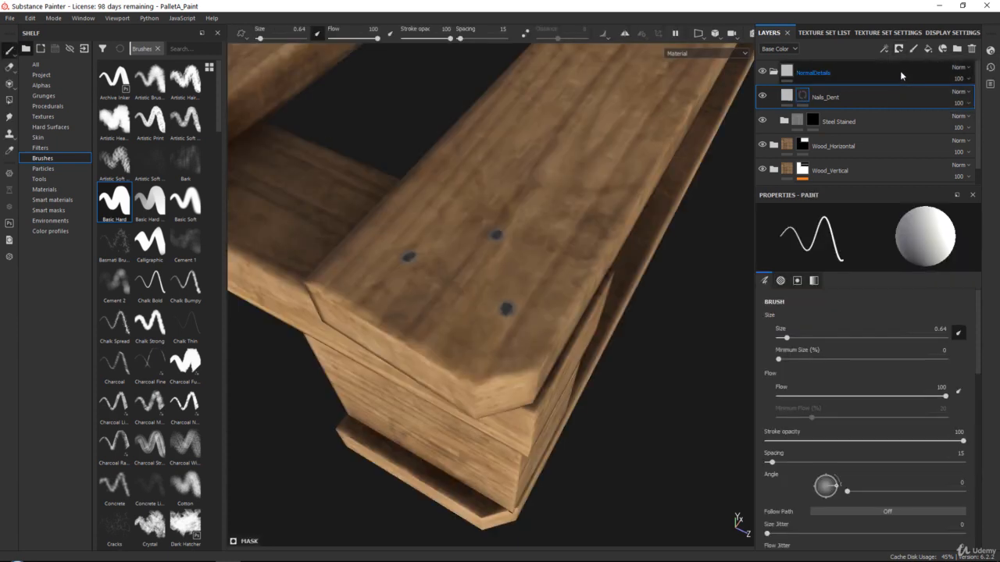
Rename the Steel Stained layer group as Nails_Steel
left_click(814, 118)
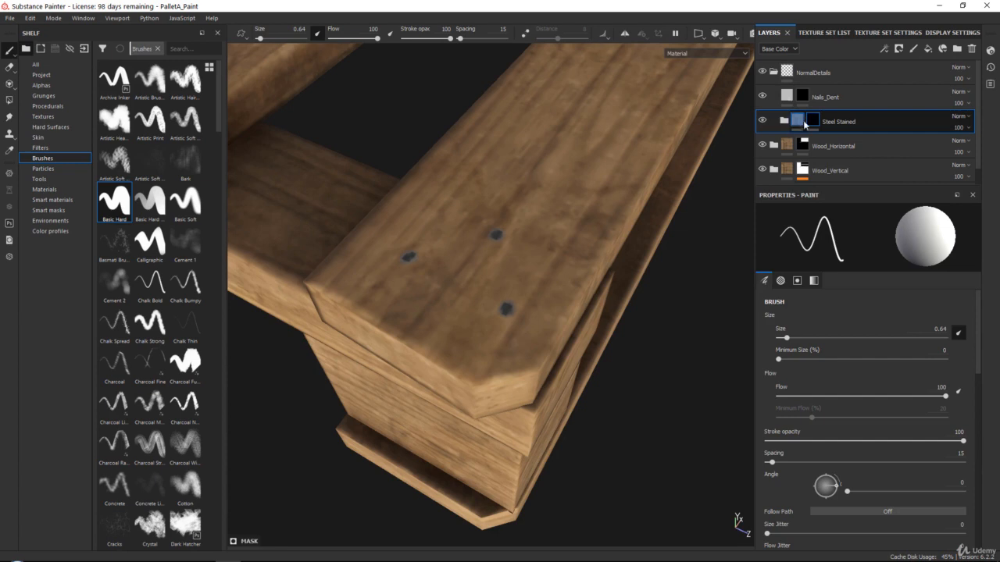
double_click(845, 123)
type("Nails_Steel")
key("Return")
Add an anchor point to the Nails_Steel mask, keeping its default name, and select the Nails_Dent mask
left_click(882, 50)
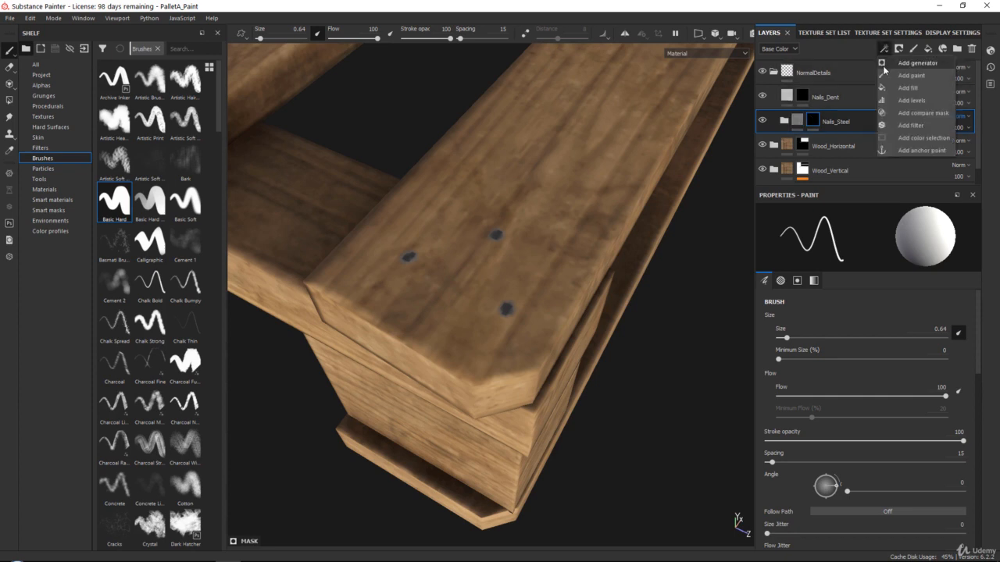
left_click(918, 150)
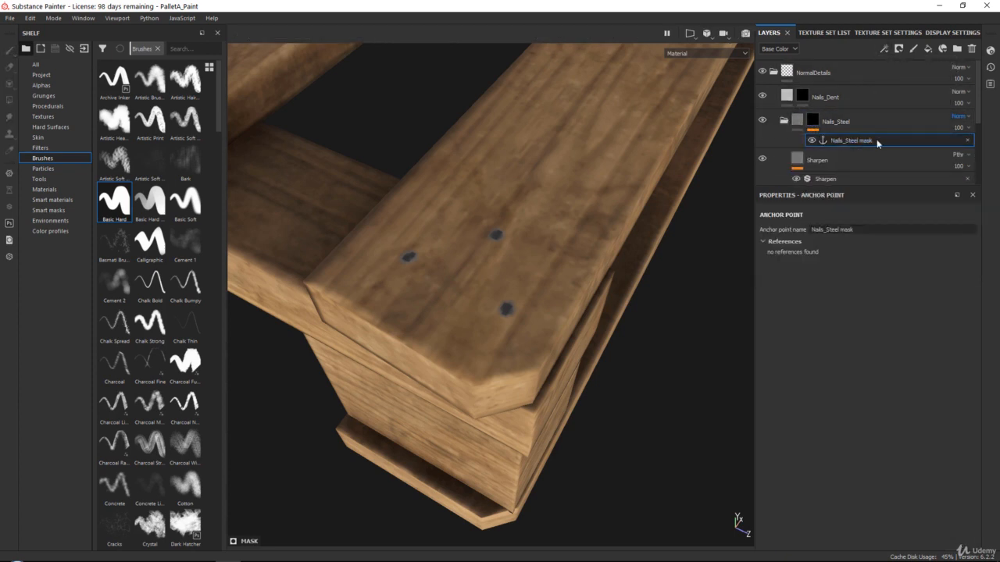
double_click(861, 141)
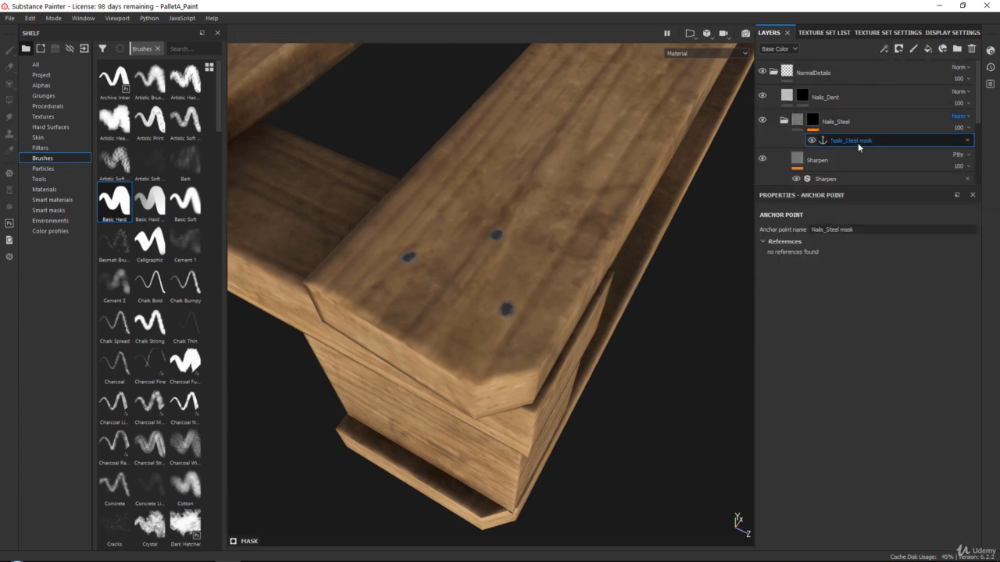
left_click(814, 121)
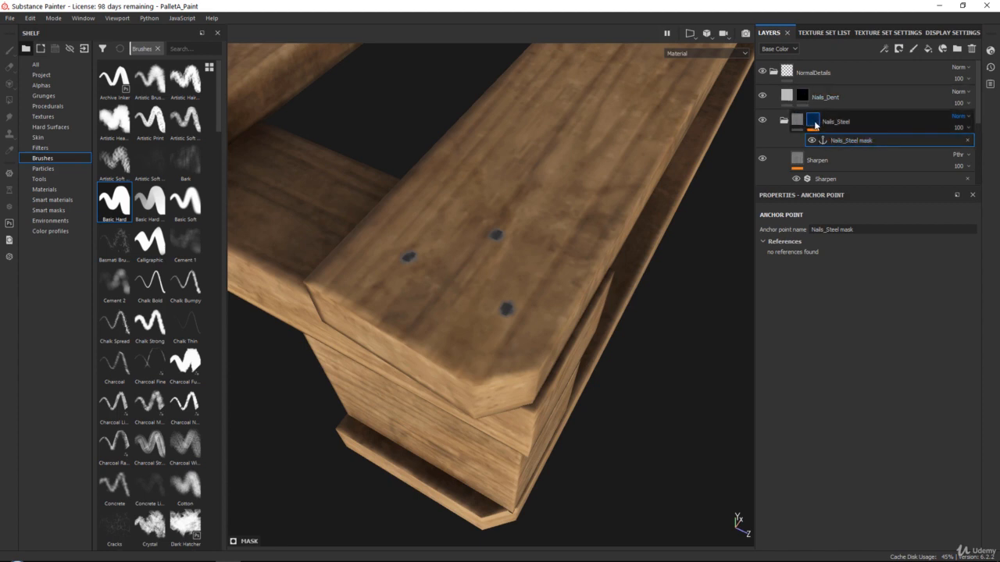
left_click(806, 97)
left_click(805, 97)
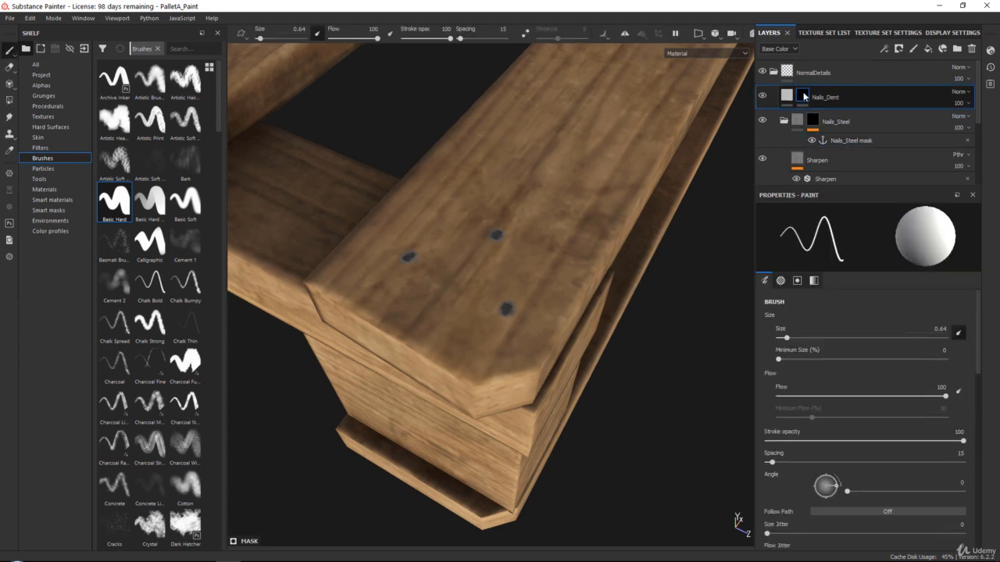
left_click(885, 50)
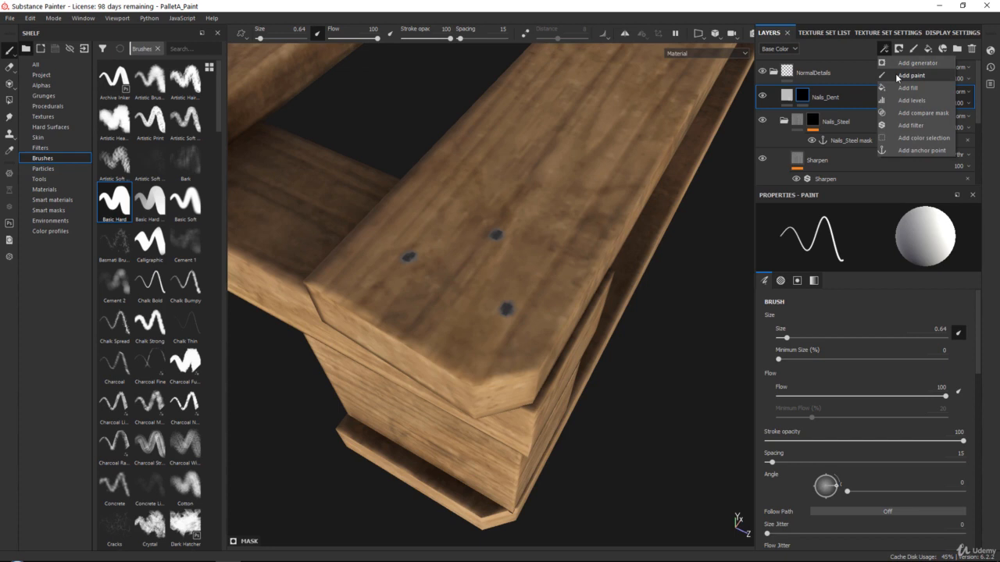
left_click(898, 77)
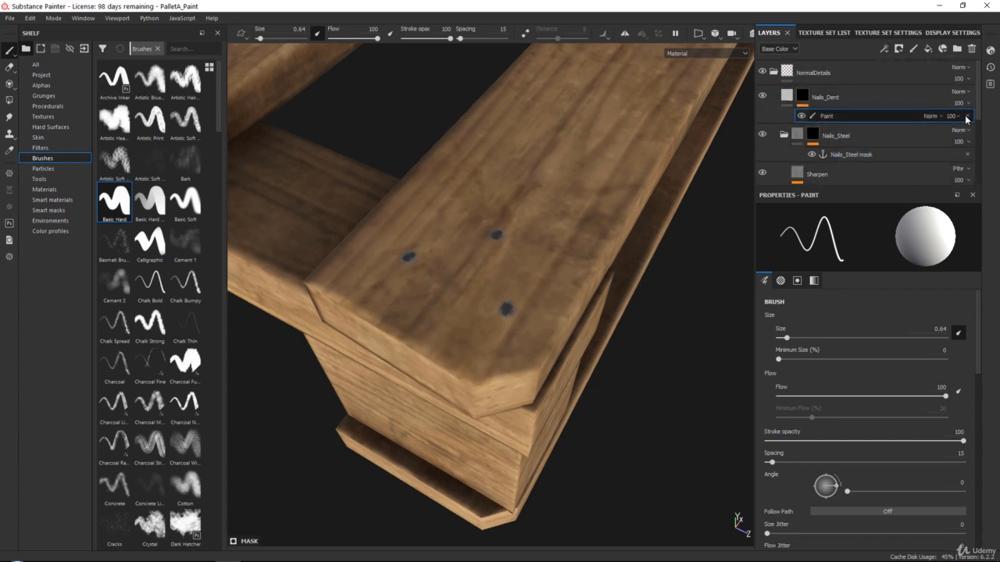
left_click(967, 116)
Add a fill effect to the Nails_Dent mask and use the Nails_Steel mask anchor point as its grayscale source
left_click(885, 49)
left_click(898, 88)
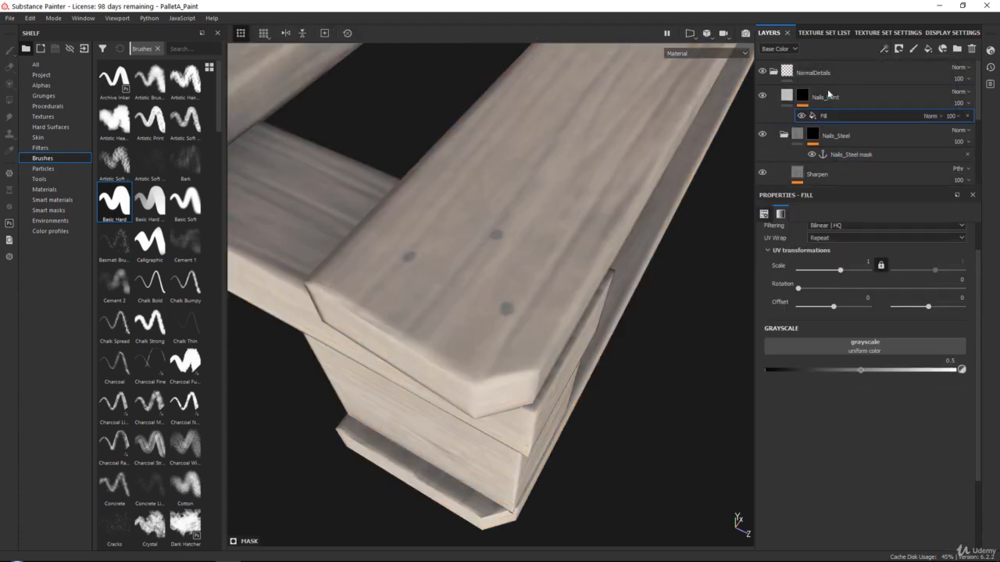
left_click(859, 348)
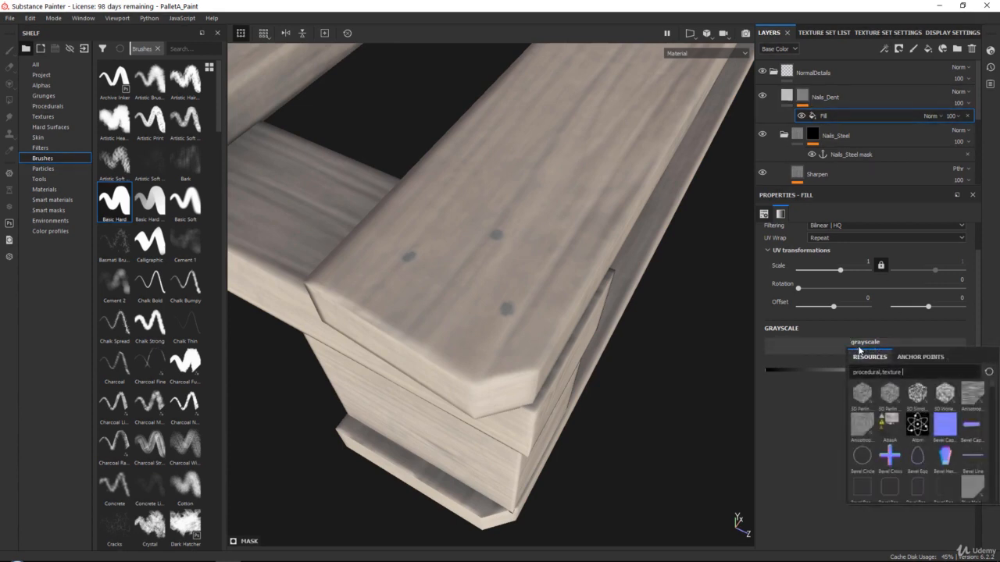
left_click(925, 357)
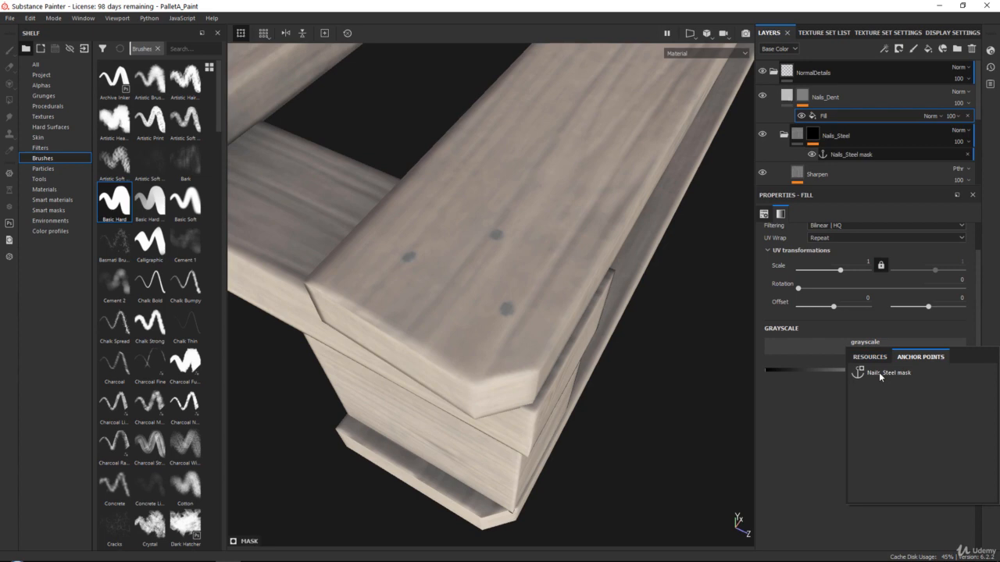
left_click(878, 372)
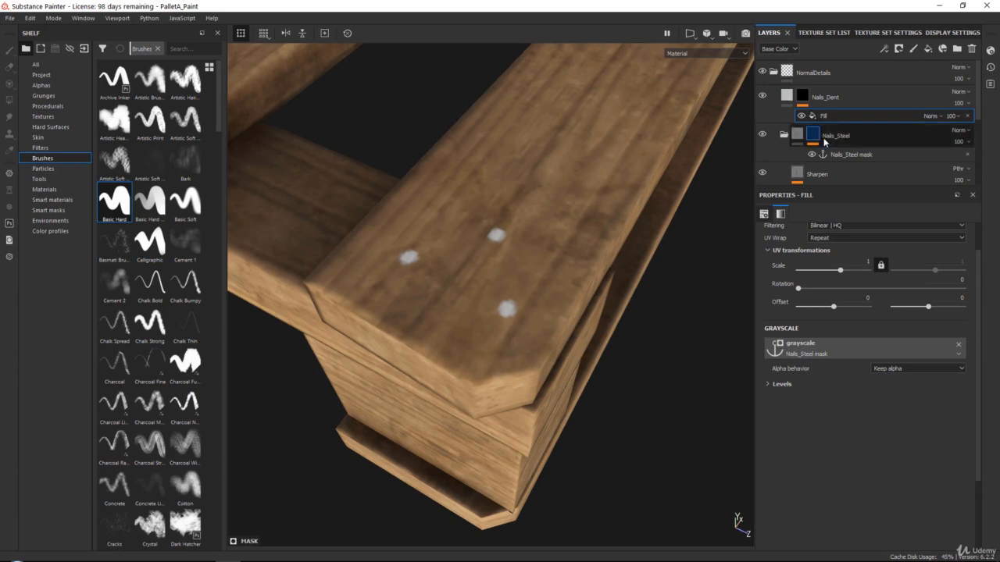
Limit the Nails_Dent fill material to the height channel and set its height to -0.0546
left_click(785, 95)
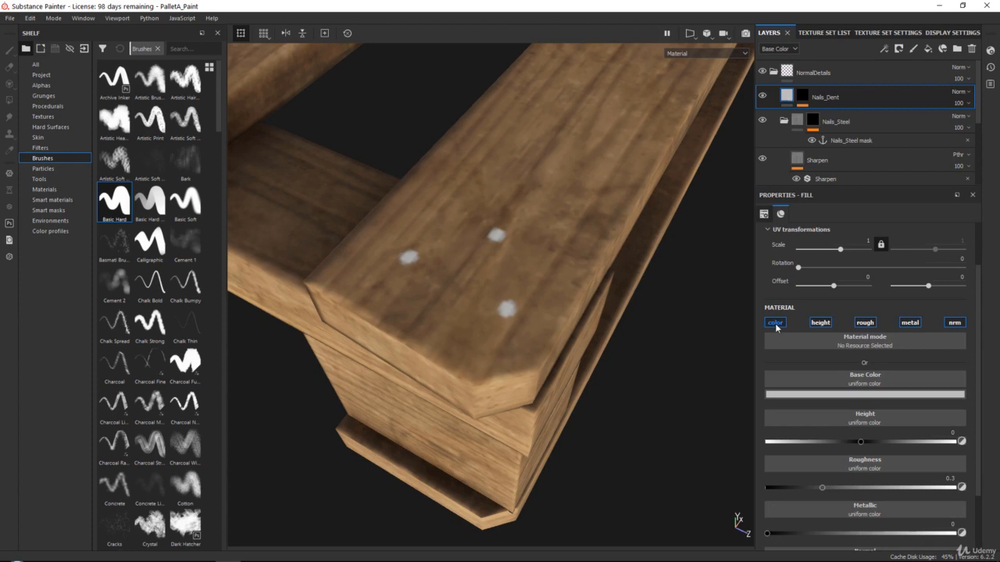
left_click(775, 323)
left_click(907, 322)
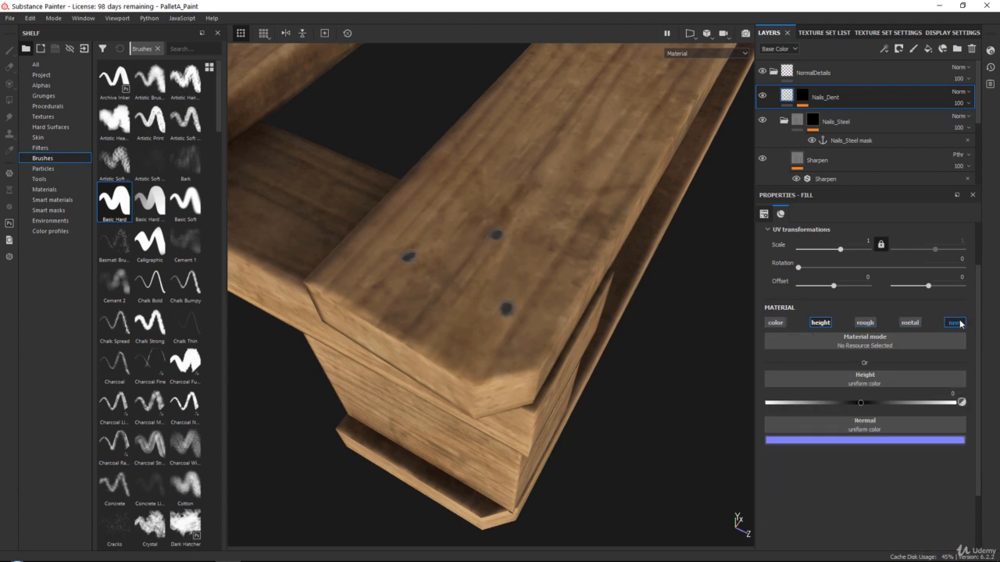
left_click(954, 322)
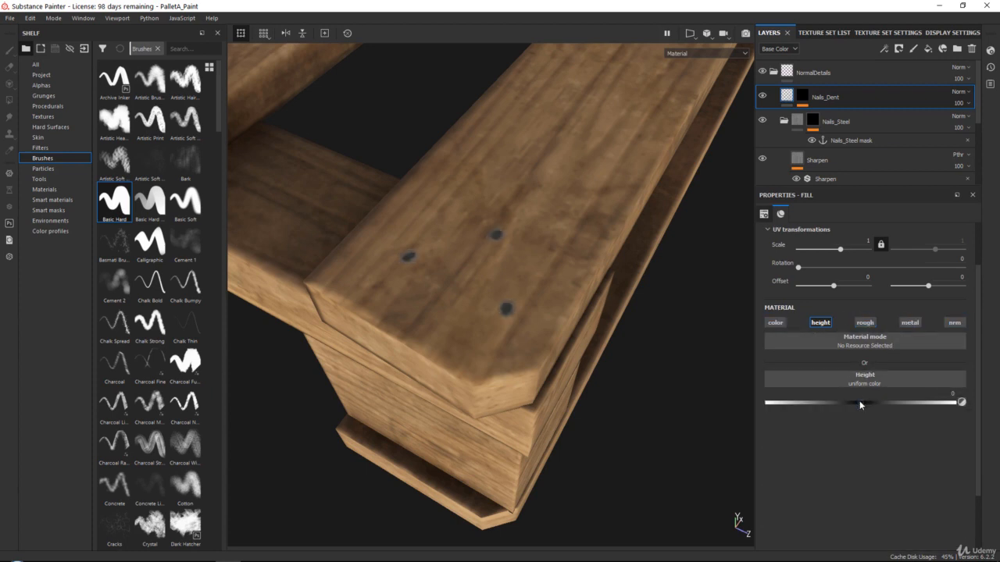
left_click_drag(859, 402, 855, 402)
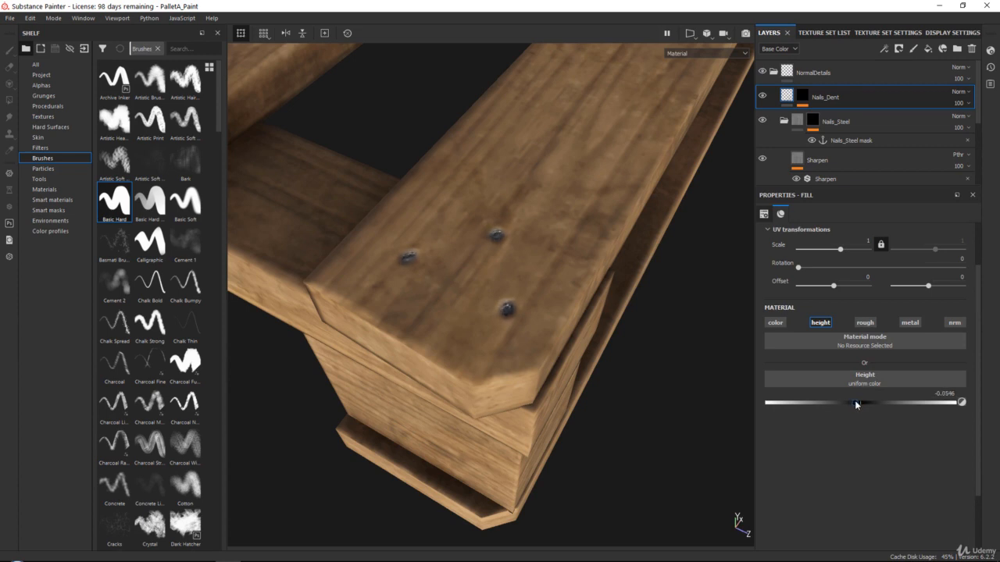
Examine the dented nails on the corner plank, compare them with the reference photo in Windows Photo Viewer, and return to Substance Painter
left_click_drag(534, 281, 574, 340, "alt")
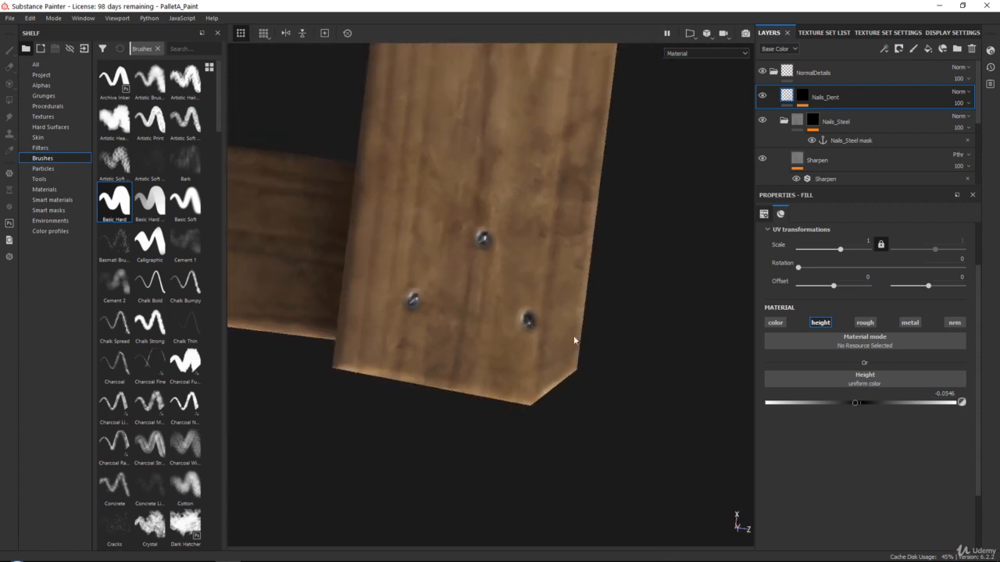
right_click_drag(574, 340, 563, 415, "alt")
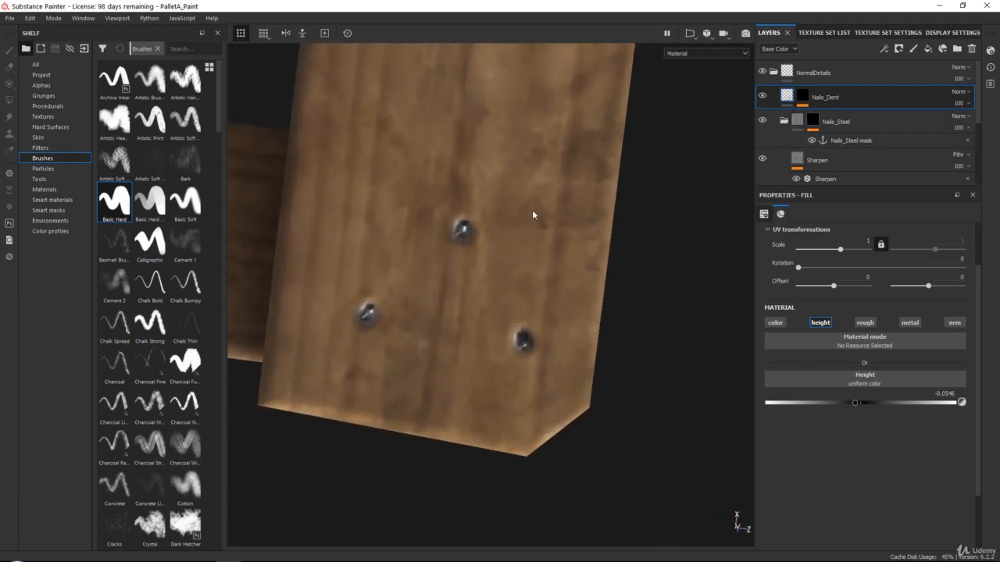
middle_click_drag(532, 209, 546, 180, "alt")
left_click_drag(999, 226, 576, 2)
scroll(670, 234, "up", 4)
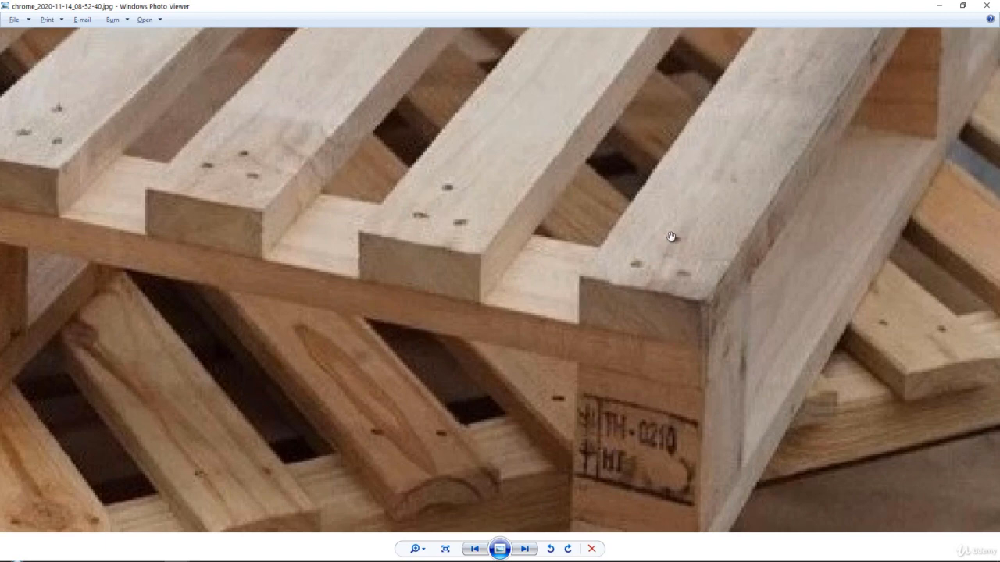
left_click_drag(668, 7, 999, 102)
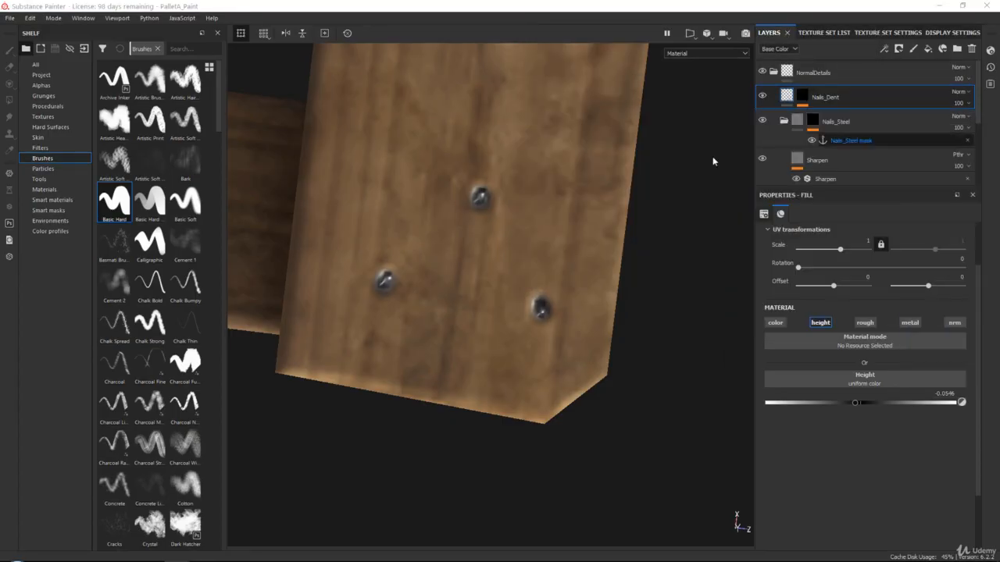
left_click_drag(502, 248, 478, 222, "alt")
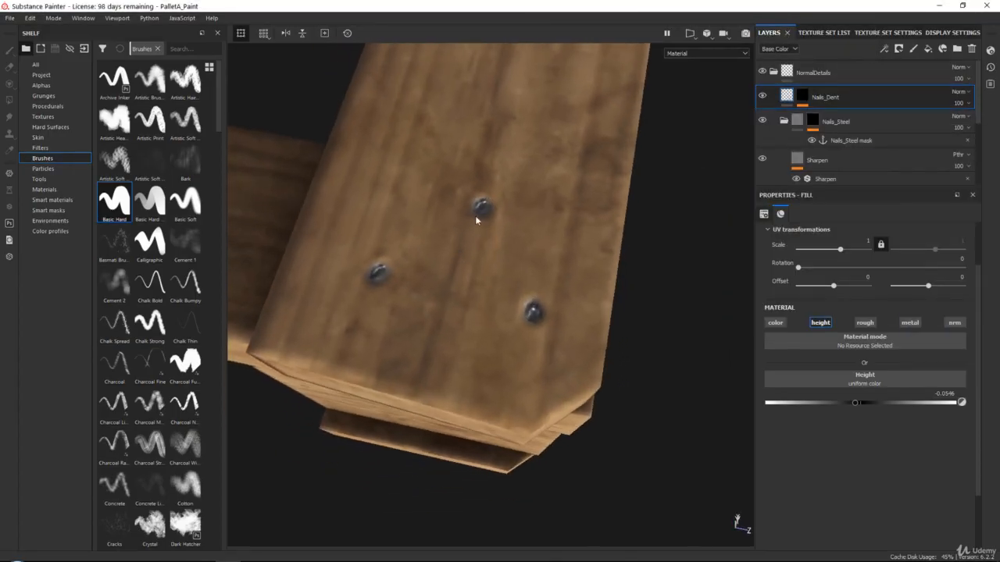
left_click_drag(526, 266, 484, 236, "alt")
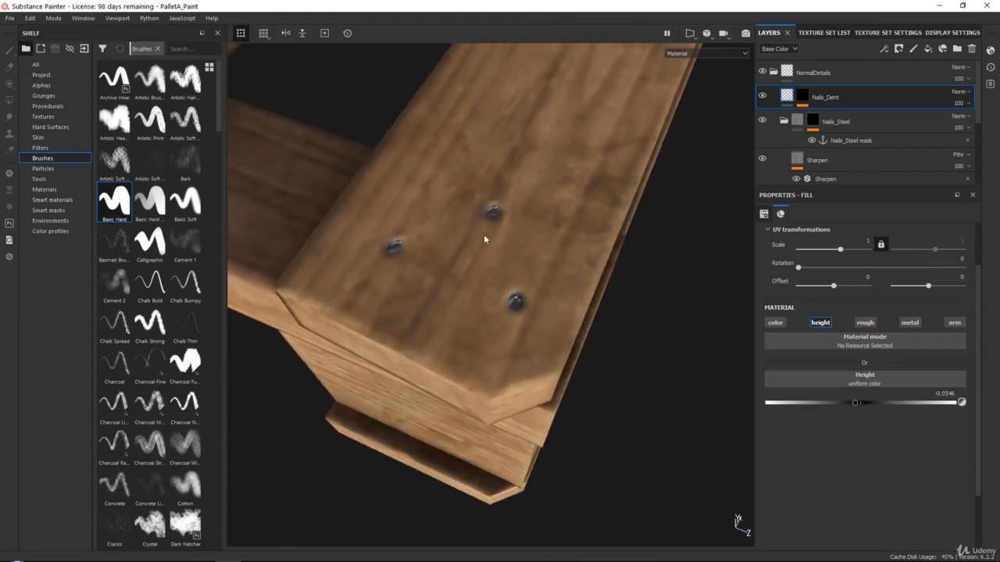
left_click(806, 94)
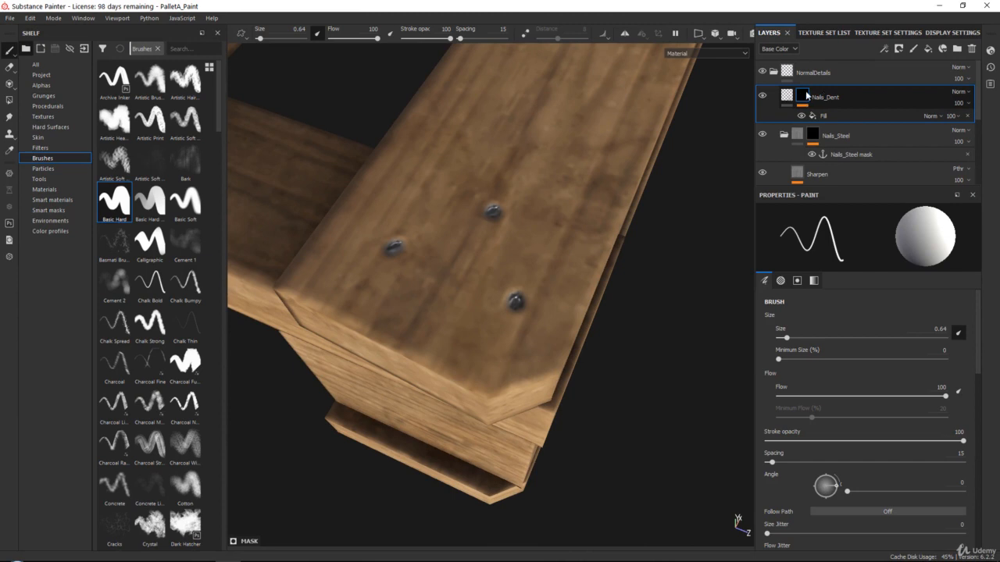
left_click(881, 50)
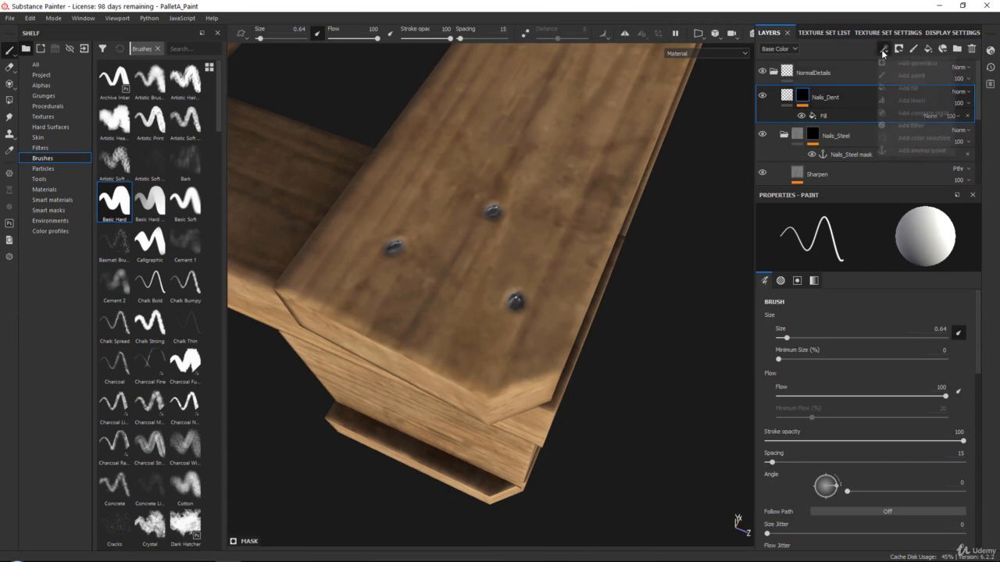
left_click(909, 101)
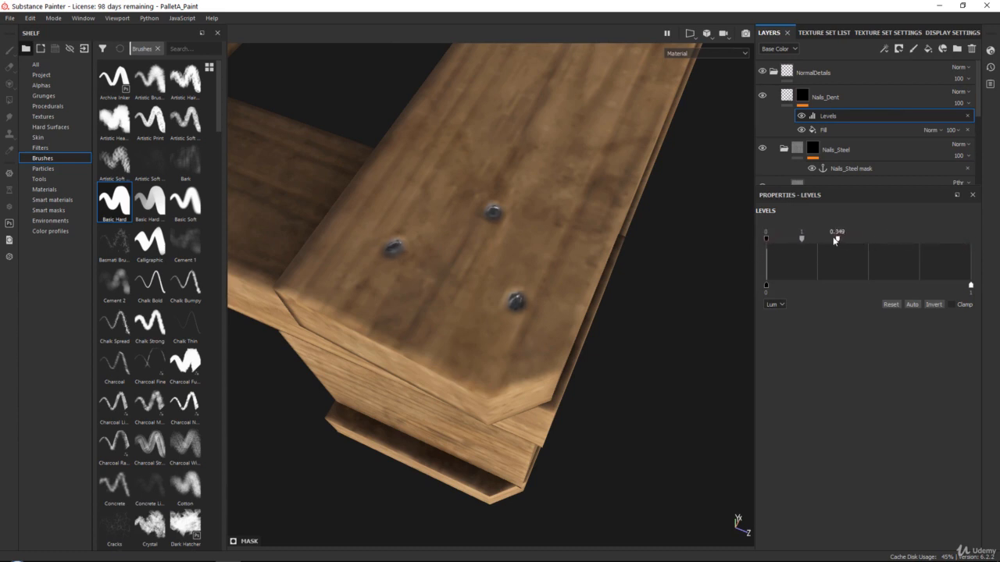
left_click(967, 116)
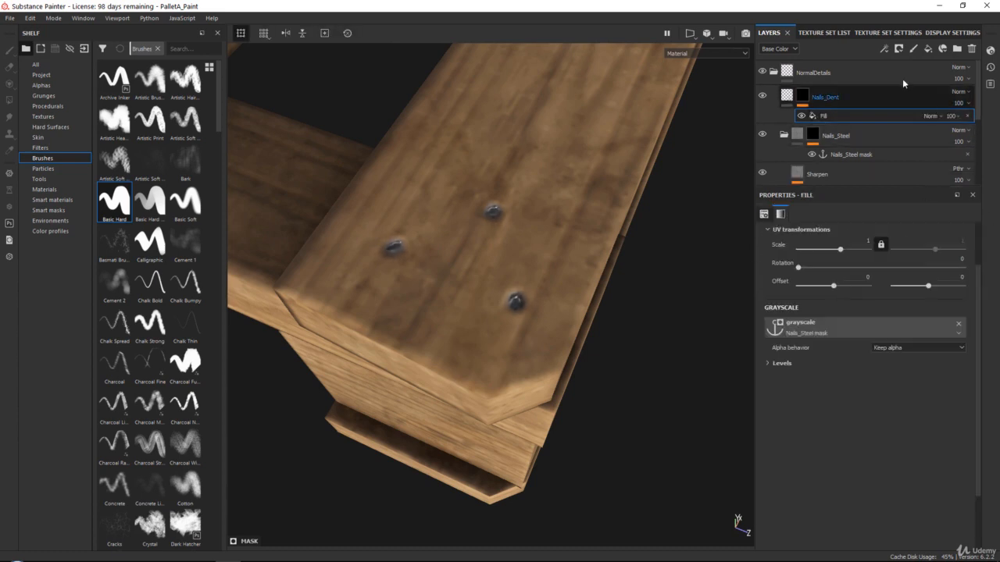
Add a Blur filter to the Nails_Dent mask and set its Blur Intensity to 0.1
left_click(810, 95)
left_click(884, 49)
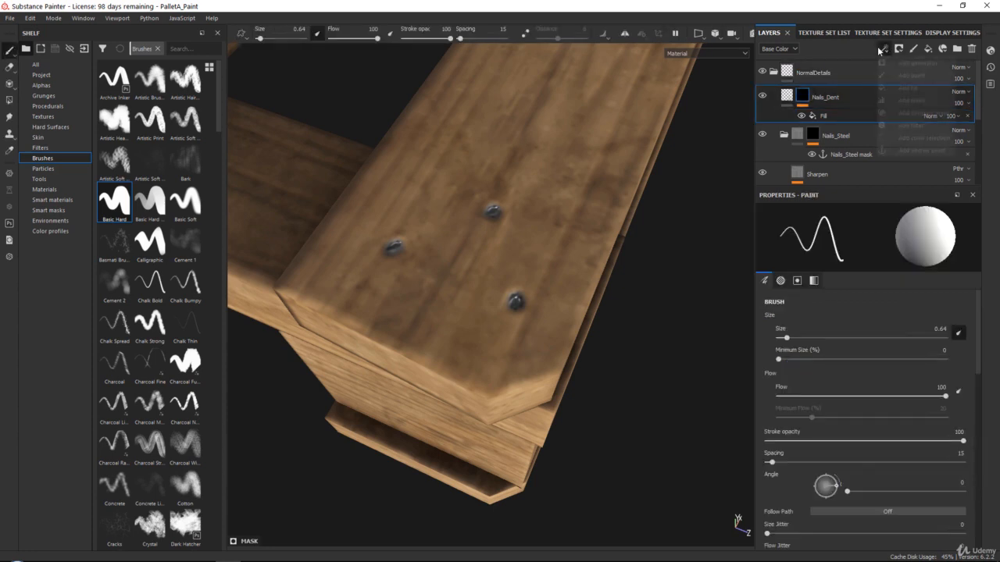
left_click(900, 126)
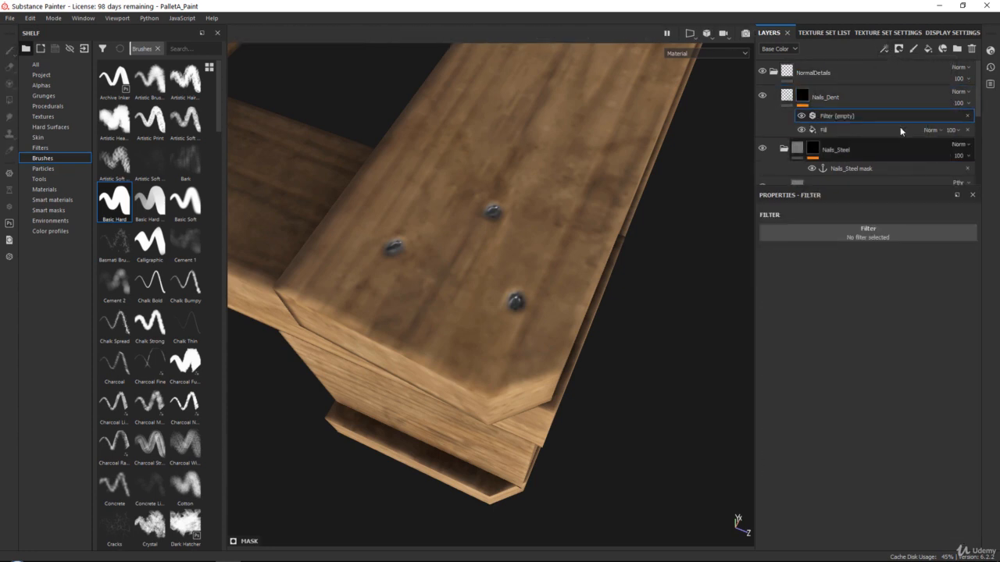
left_click(869, 229)
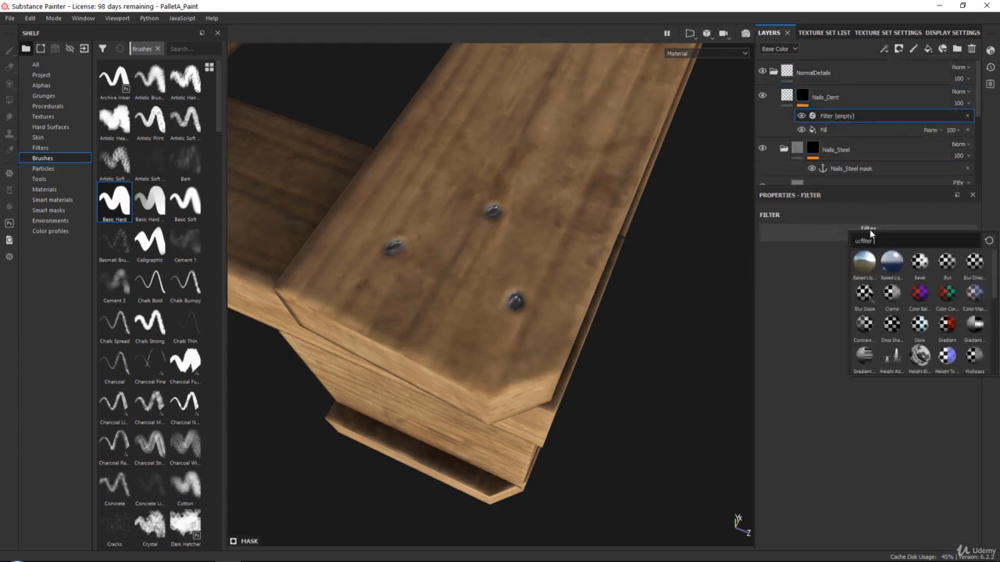
left_click(948, 264)
left_click_drag(775, 286, 771, 287)
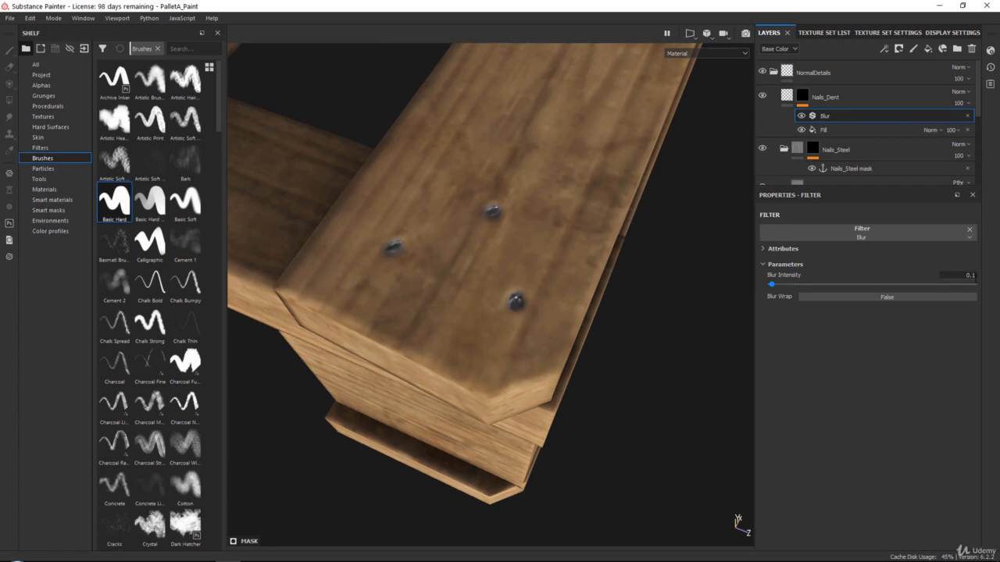
Add a Levels effect above the blur with a narrow input range near black, and set the Nails_Dent fill's height to -0.0874
left_click(886, 48)
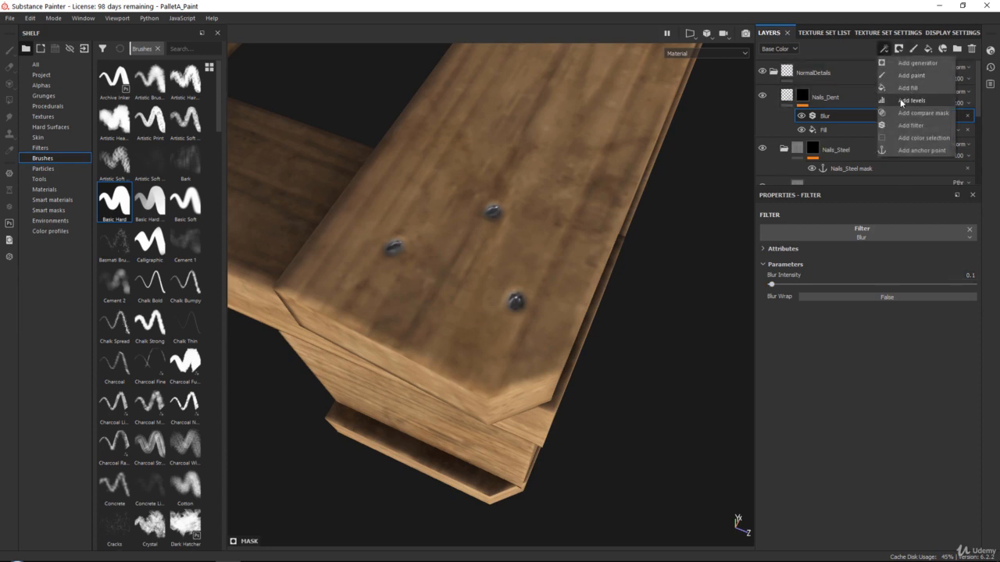
left_click(901, 101)
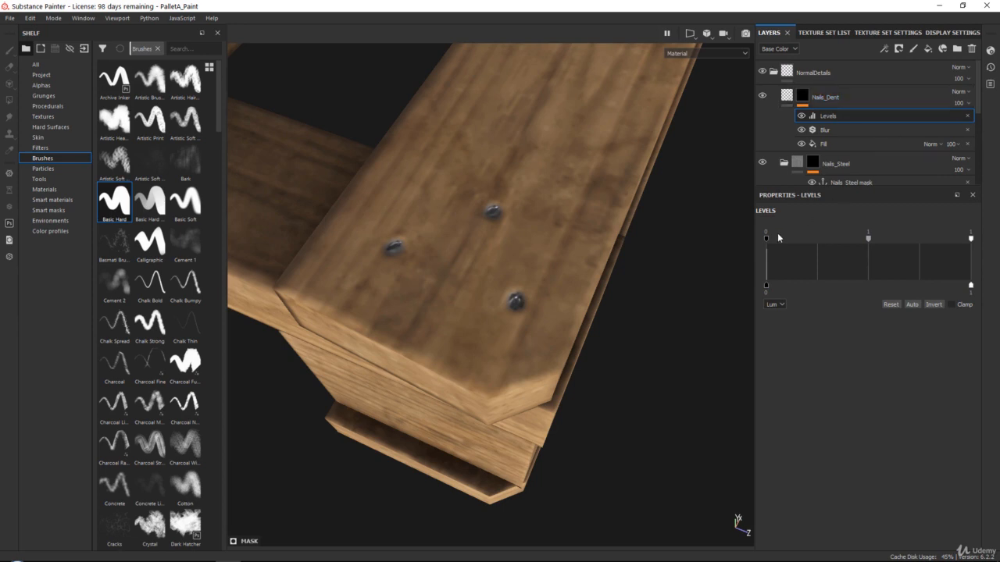
mouse_move(765, 236)
left_mouse_down()
mouse_move(820, 236)
mouse_move(781, 236)
left_mouse_up()
left_click_drag(970, 237, 923, 237)
left_click_drag(828, 238, 740, 239)
left_click_drag(829, 237, 776, 240)
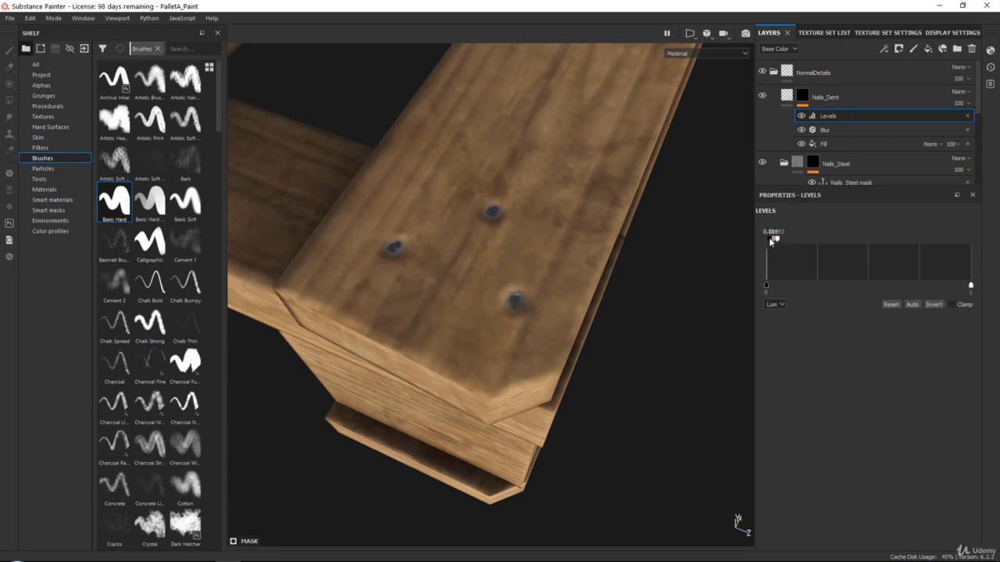
left_click(785, 95)
left_click_drag(855, 402, 848, 401)
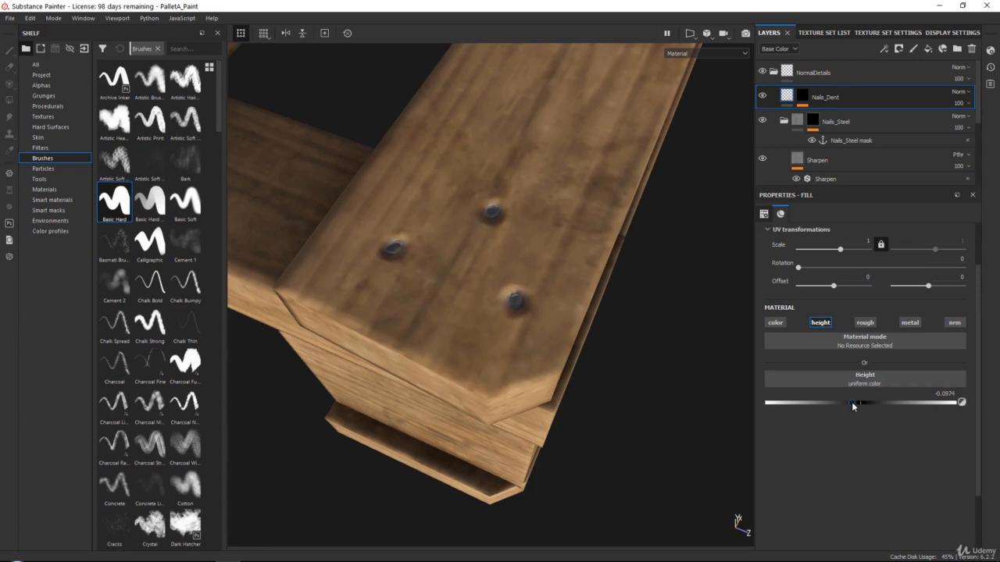
Examine the dented nails on the corner plank from several angles and distances around the pallet
right_click_drag(478, 266, 492, 100, "alt")
left_click_drag(492, 100, 536, 238, "alt")
right_click_drag(549, 292, 562, 333, "alt")
left_click_drag(562, 333, 561, 165, "alt")
middle_click_drag(562, 166, 510, 193, "alt")
right_click_drag(511, 194, 540, 349, "alt")
left_click_drag(552, 278, 546, 252, "alt")
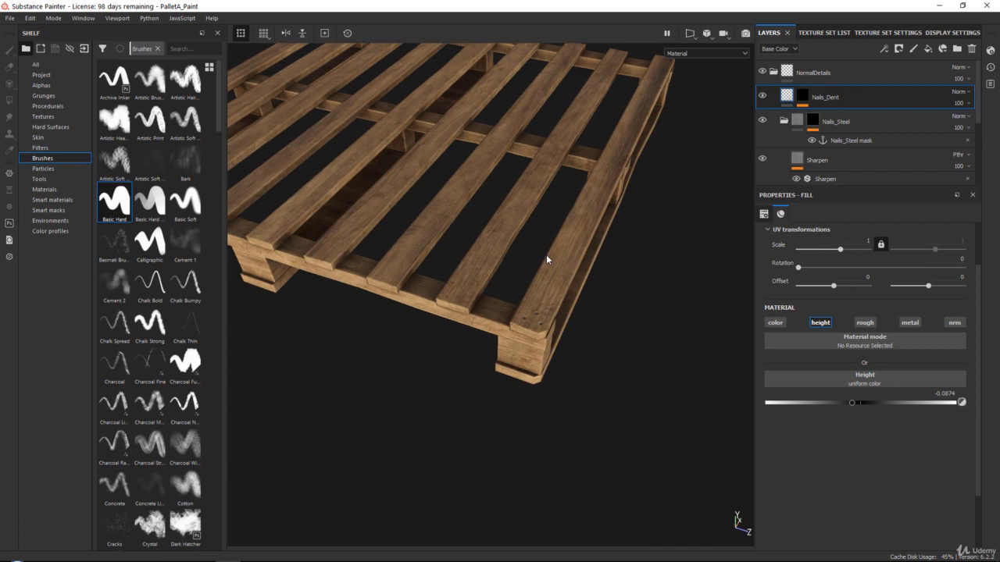
right_click_drag(546, 255, 497, 445, "alt")
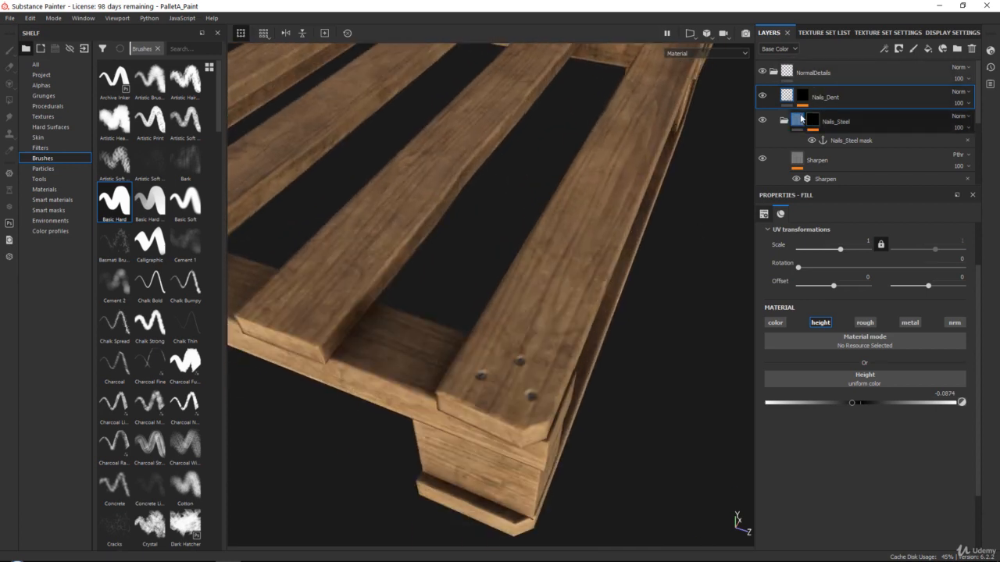
Raise the Luminosity of the Steel Base layer's Steel 003 material to 0.53
scroll(800, 119, "down", 3)
left_click(870, 160)
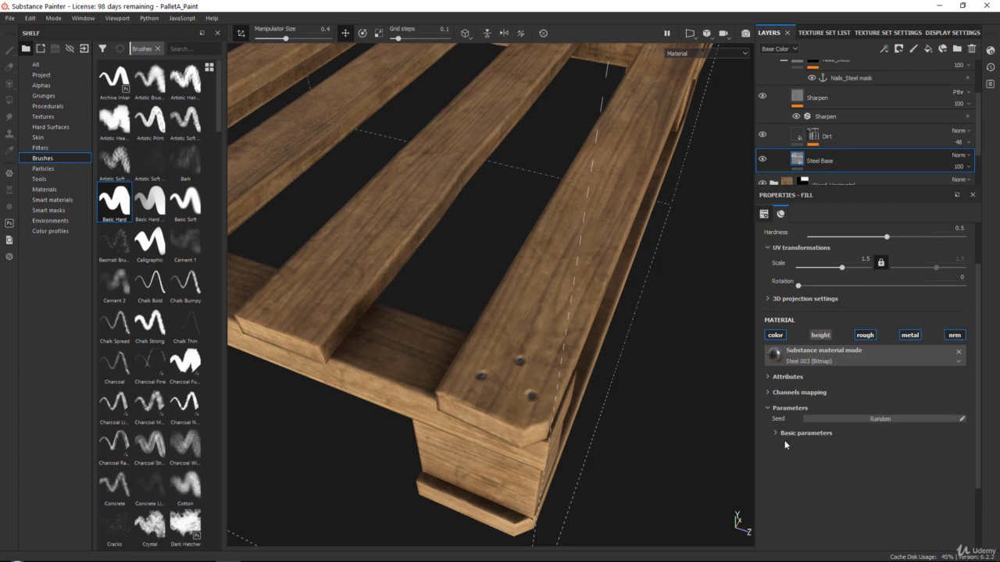
scroll(815, 137, "up", 2)
scroll(818, 126, "down", 3)
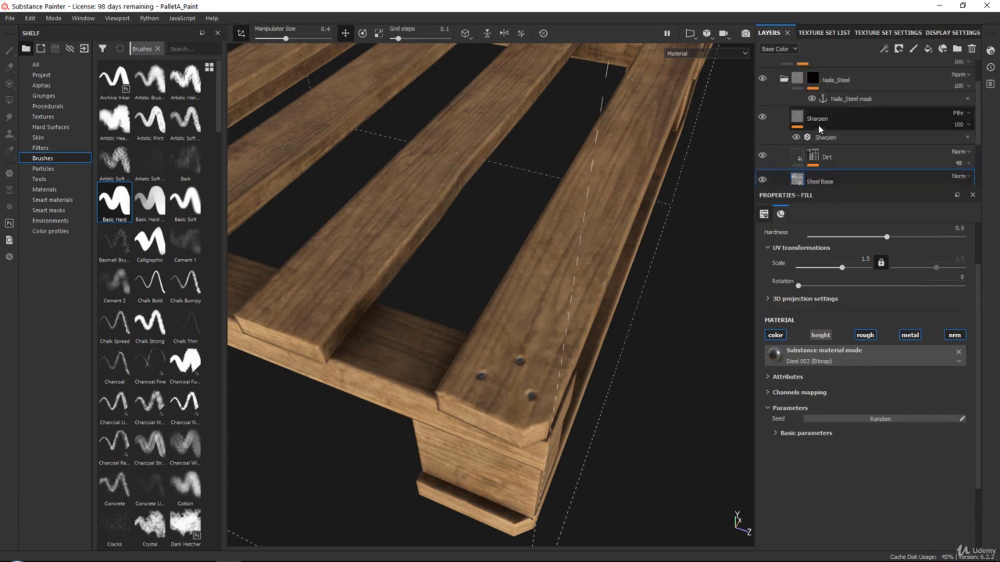
left_click(780, 431)
scroll(843, 446, "down", 1)
mouse_move(877, 433)
left_mouse_down()
mouse_move(895, 433)
mouse_move(879, 433)
left_mouse_up()
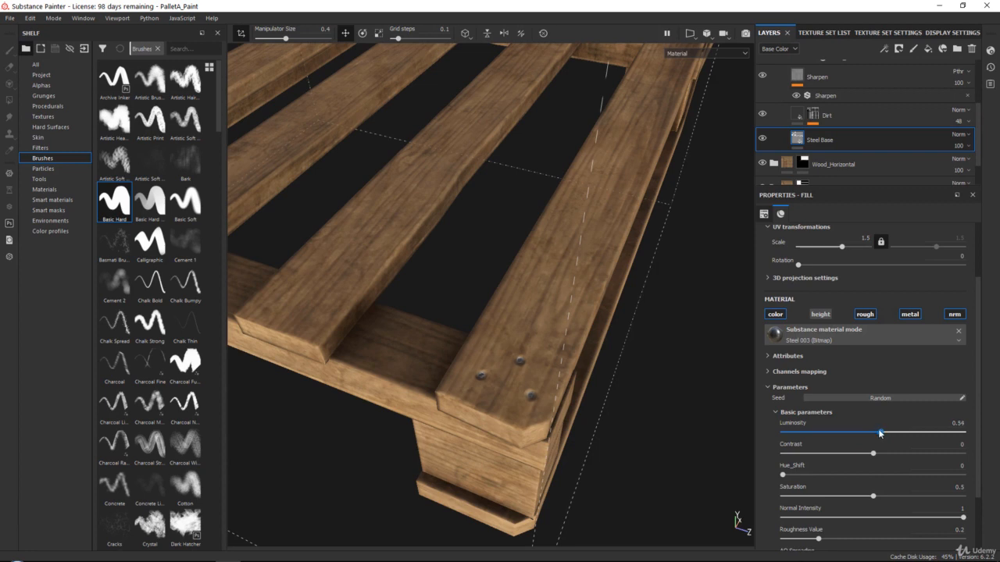
scroll(879, 434, "up", 4)
scroll(795, 118, "up", 4)
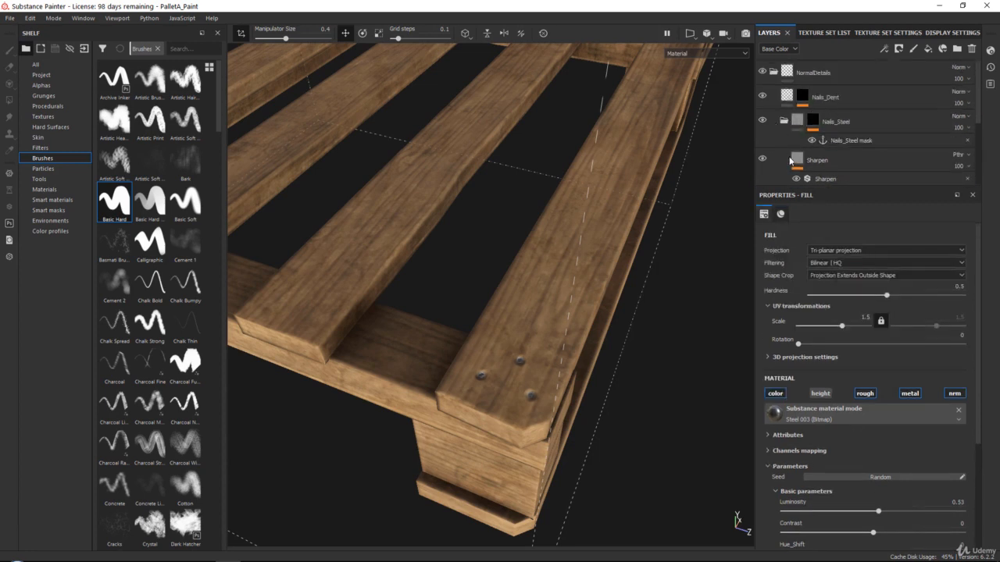
Collapse the Nails_Steel folder, select its mask and paint three nails on the end of the plank beside the corner plank
left_click(796, 119)
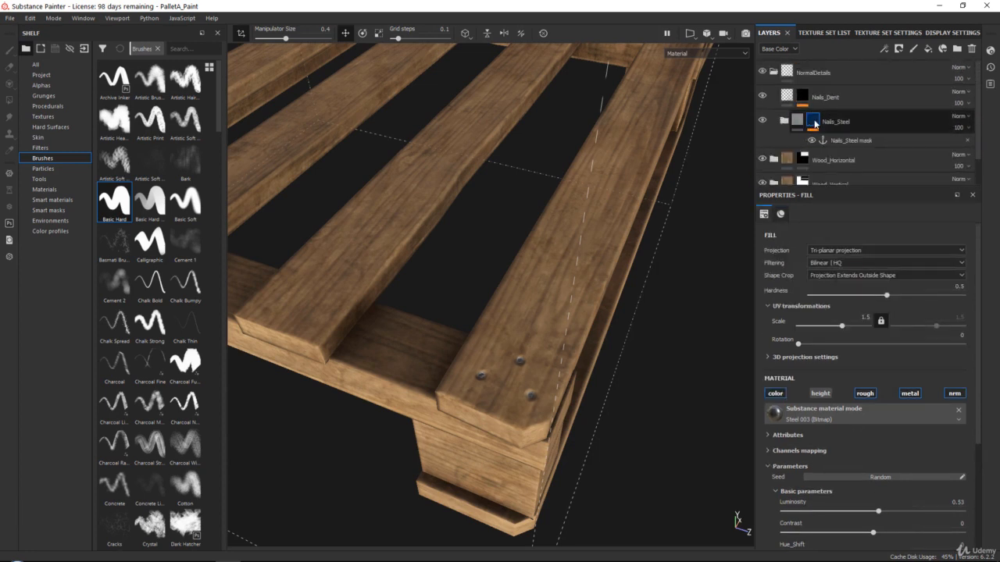
left_click_drag(489, 217, 547, 312, "alt")
middle_click_drag(351, 304, 558, 287, "alt")
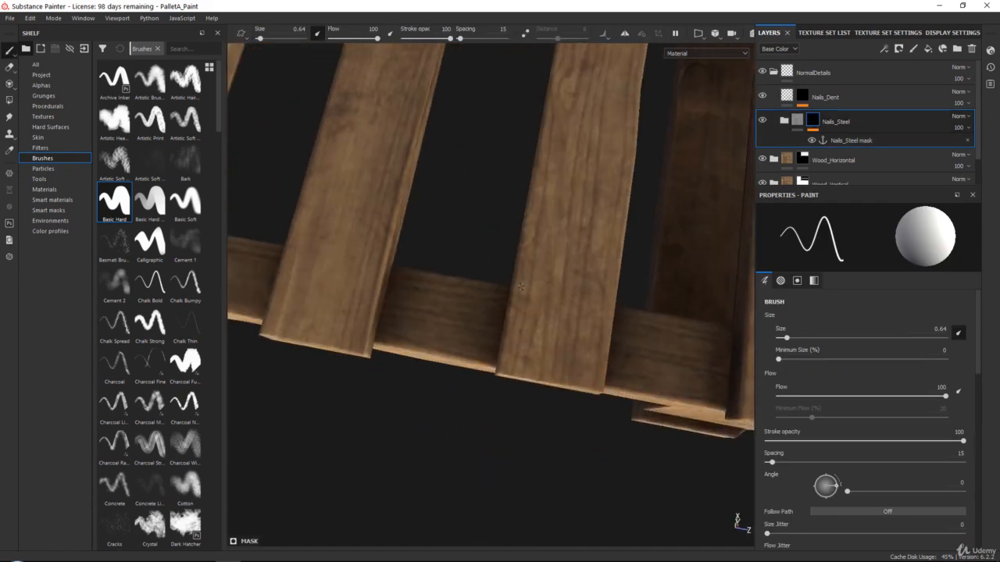
right_click_drag(547, 286, 563, 291, "alt")
left_click_drag(563, 291, 545, 308, "alt")
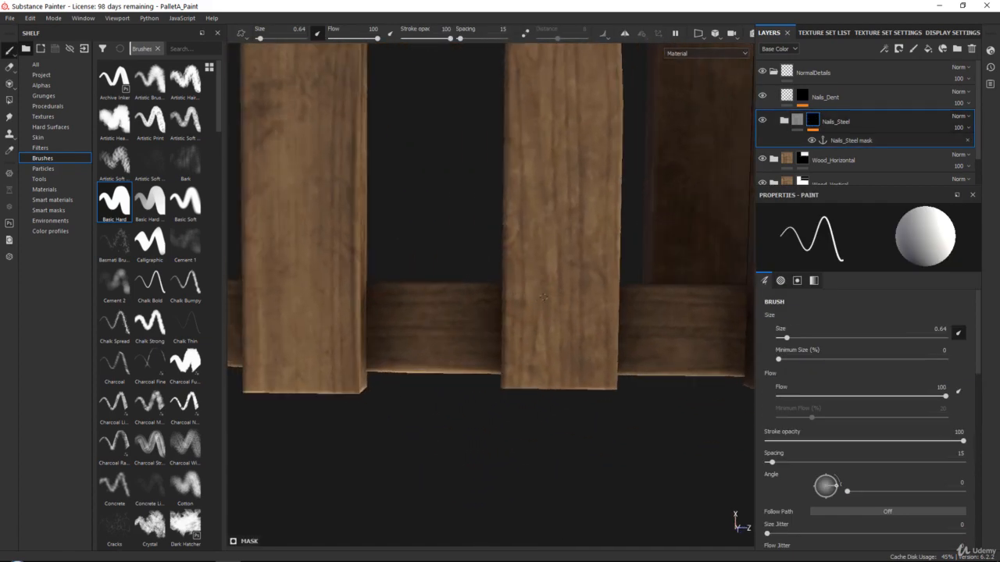
left_click(540, 310)
left_click(594, 347)
left_click(536, 353)
Paint three nails in a triangle on each end of the third and fourth planks over the front crossbeam
middle_click_drag(357, 306, 523, 294, "alt")
left_click(488, 286)
left_click(498, 339)
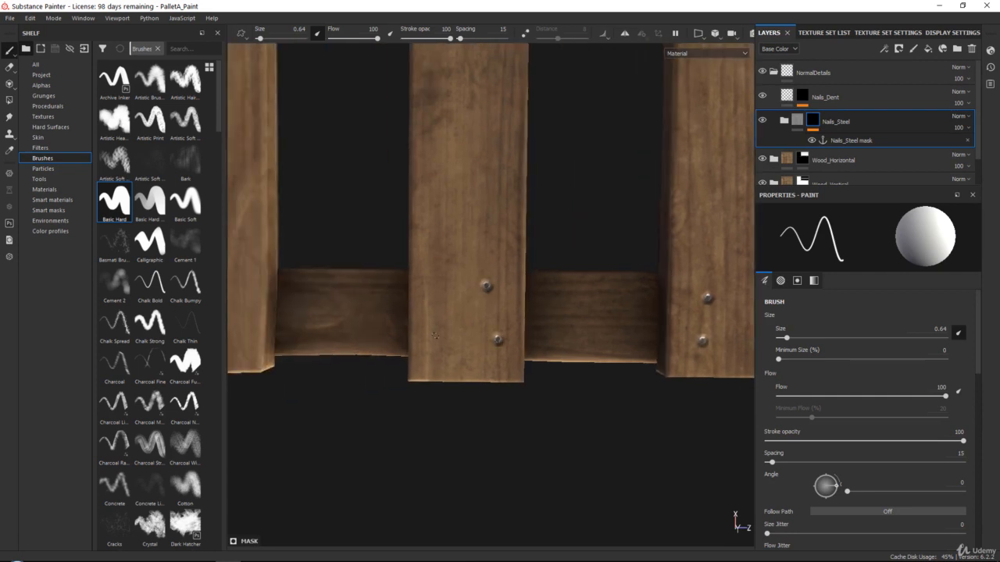
left_click(436, 335)
middle_click_drag(259, 281, 543, 268, "alt")
left_click(490, 268)
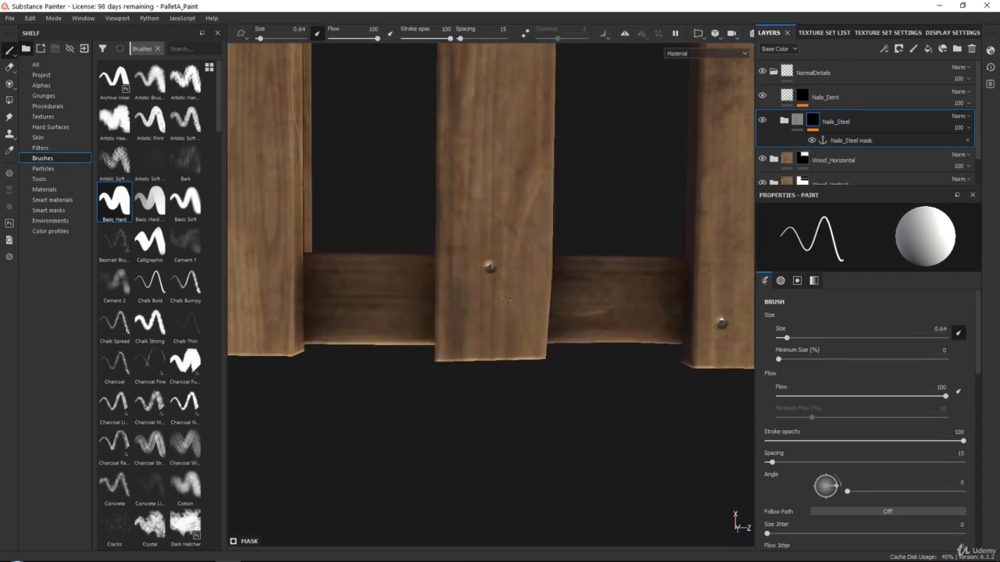
left_click(519, 324)
left_click(458, 327)
Paint three nails in a triangle on each end of the fifth and sixth planks over the front crossbeam
middle_click_drag(323, 273, 532, 286, "alt")
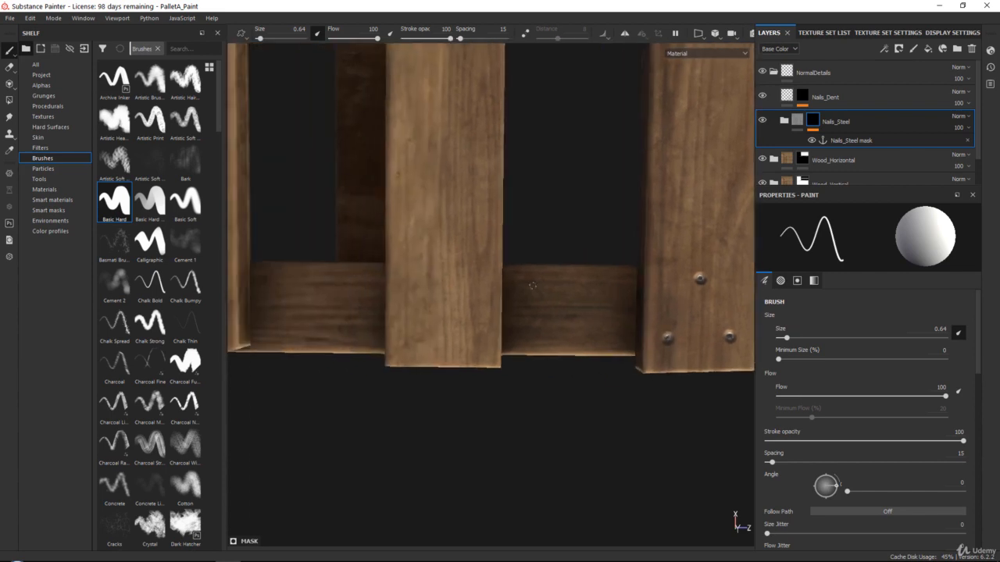
left_click(458, 276)
left_click(481, 332)
left_click(410, 335)
middle_click_drag(331, 321, 613, 331, "alt")
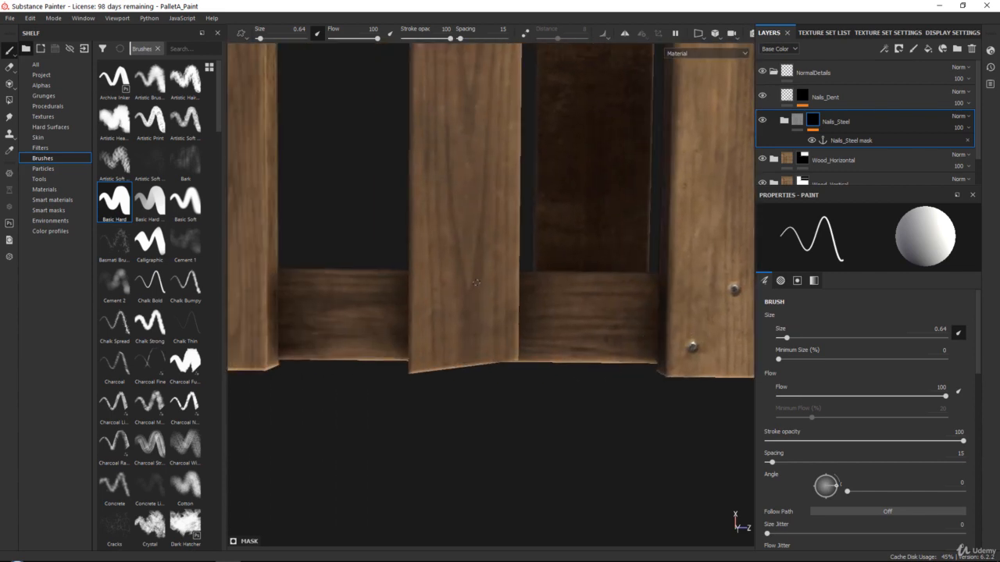
left_click(475, 282)
left_click(437, 333)
left_click(499, 330)
Paint three nails on each end of the next two planks, including the one with the chipped edge
middle_click_drag(349, 309, 621, 308, "alt")
left_click(479, 278)
left_click(506, 338)
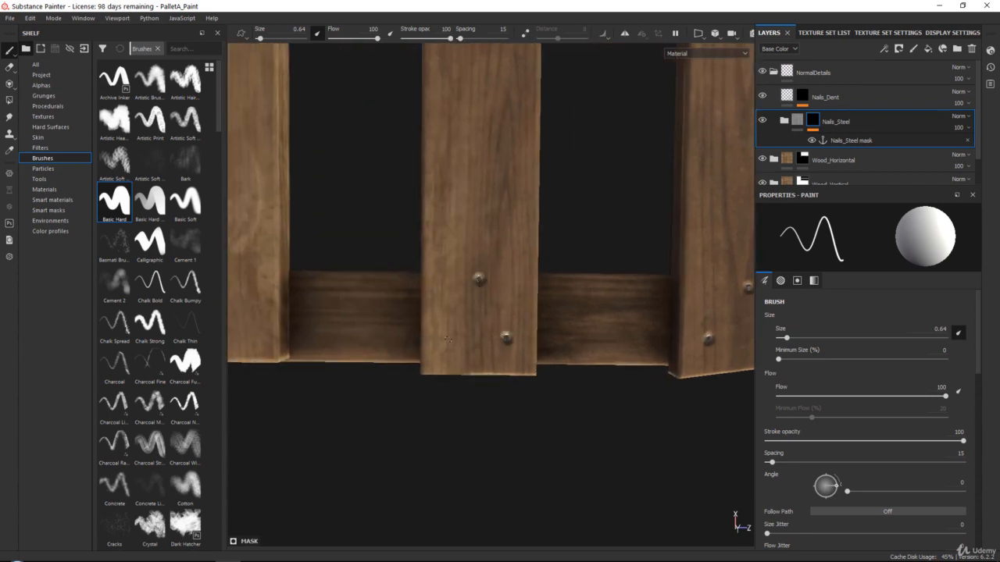
left_click(447, 339)
middle_click_drag(465, 309, 728, 307, "alt")
left_click(506, 275)
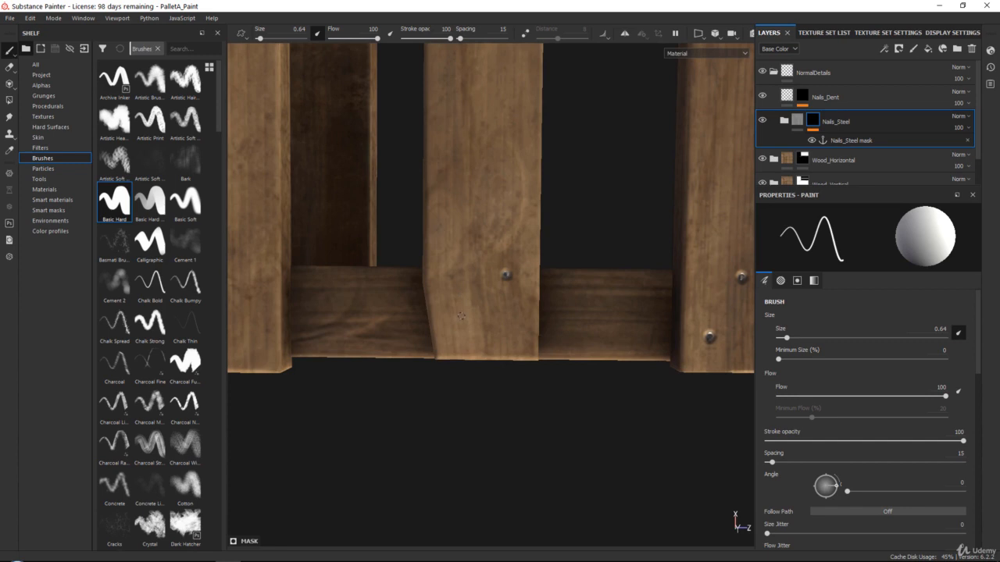
left_click(457, 320)
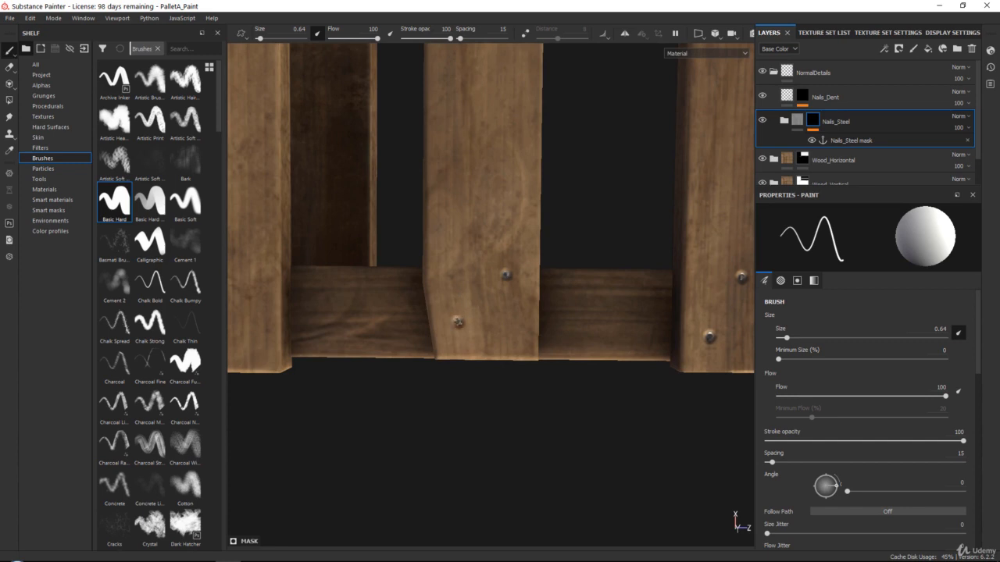
left_click(514, 324)
Paint three nails on the end of the last plank at the pallet's opposite corner
middle_click_drag(497, 317, 745, 316, "alt")
left_click(487, 283)
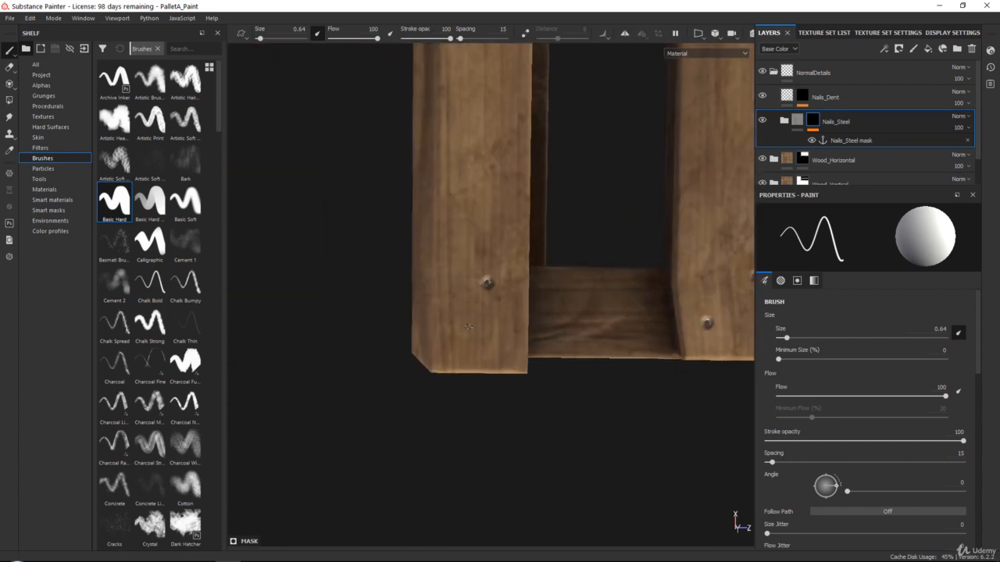
left_click(460, 331)
left_click(517, 330)
Paint pairs of nails, one above the other, on three planks where they cross the middle crossbeam
mouse_move(478, 65)
middle_mouse_down("alt")
mouse_move(493, 316)
mouse_move(532, 500)
middle_mouse_up("alt")
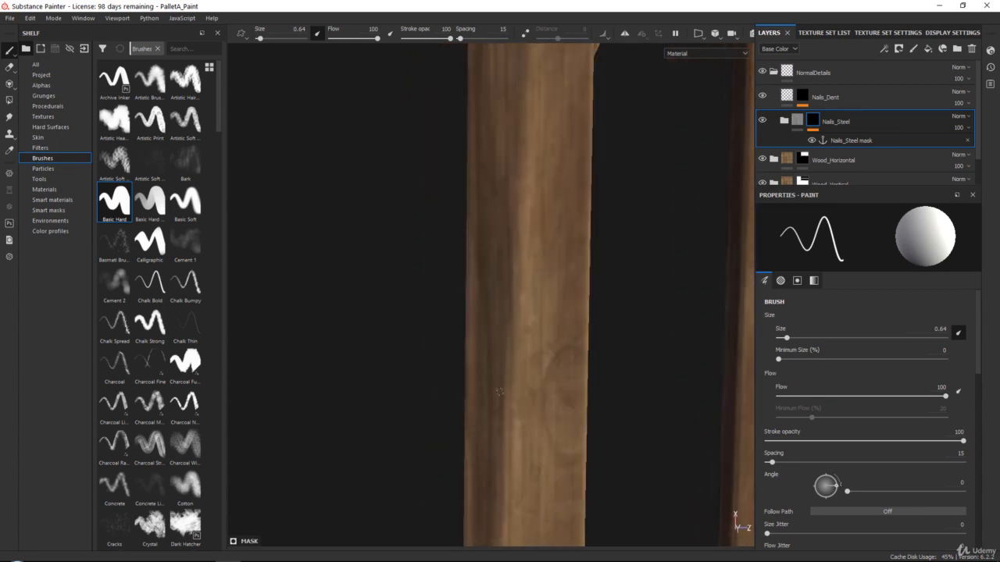
mouse_move(564, 58)
middle_mouse_down("alt")
mouse_move(549, 223)
mouse_move(489, 267)
mouse_move(307, 278)
middle_mouse_up("alt")
left_click(474, 237)
left_click(480, 281)
left_click(568, 232)
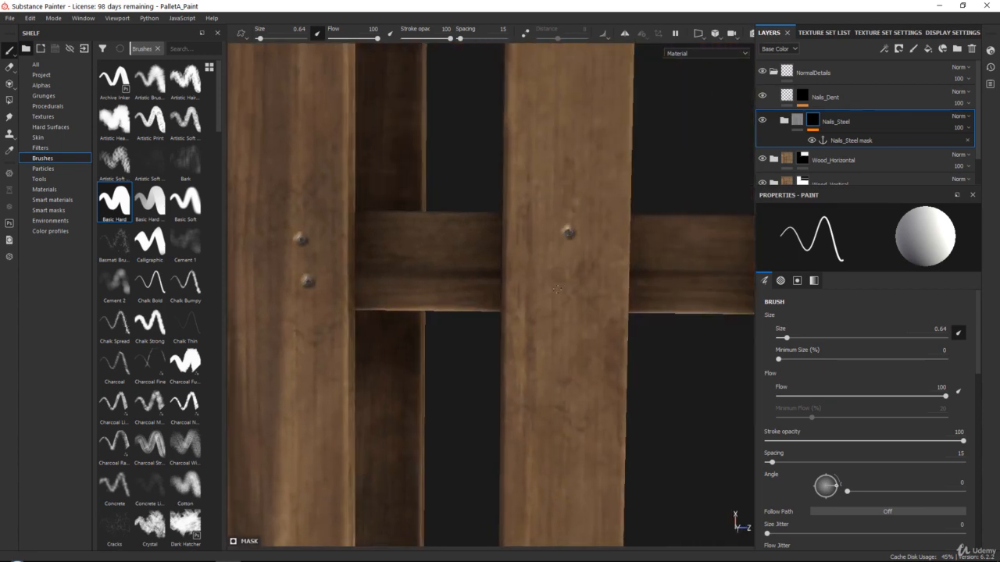
middle_click_drag(557, 289, 498, 217, "alt")
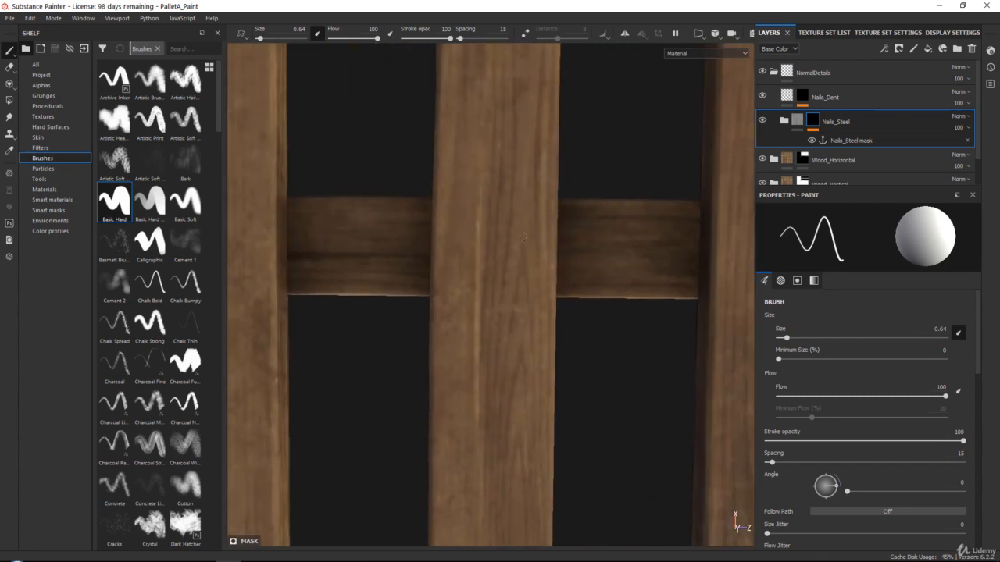
left_click(505, 271)
Paint pairs of nails, one above the other, on the next three planks over the middle crossbeam
middle_click_drag(505, 271, 293, 282, "alt")
left_click(564, 226)
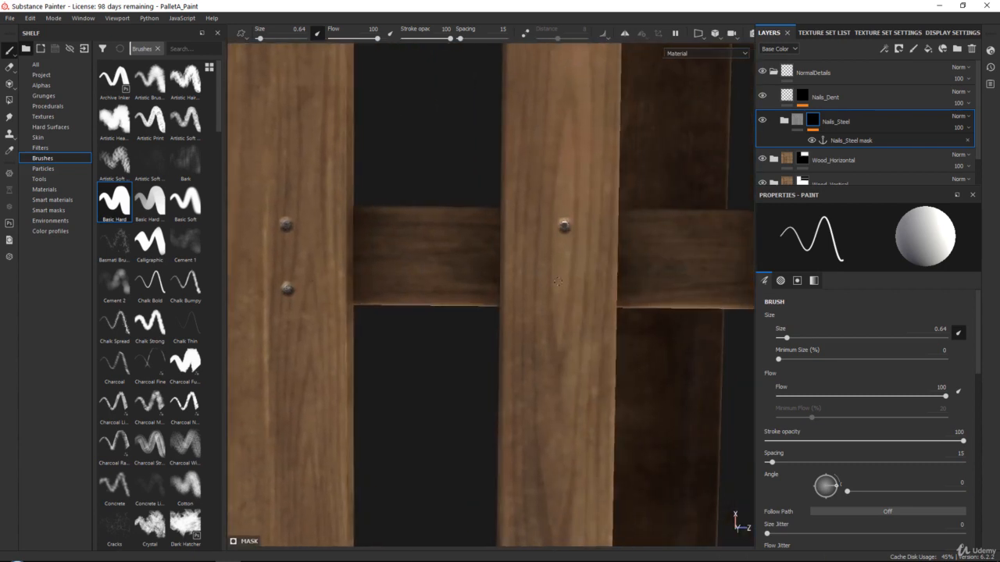
left_click(561, 281)
middle_click_drag(561, 282, 502, 254, "alt")
left_click(560, 224)
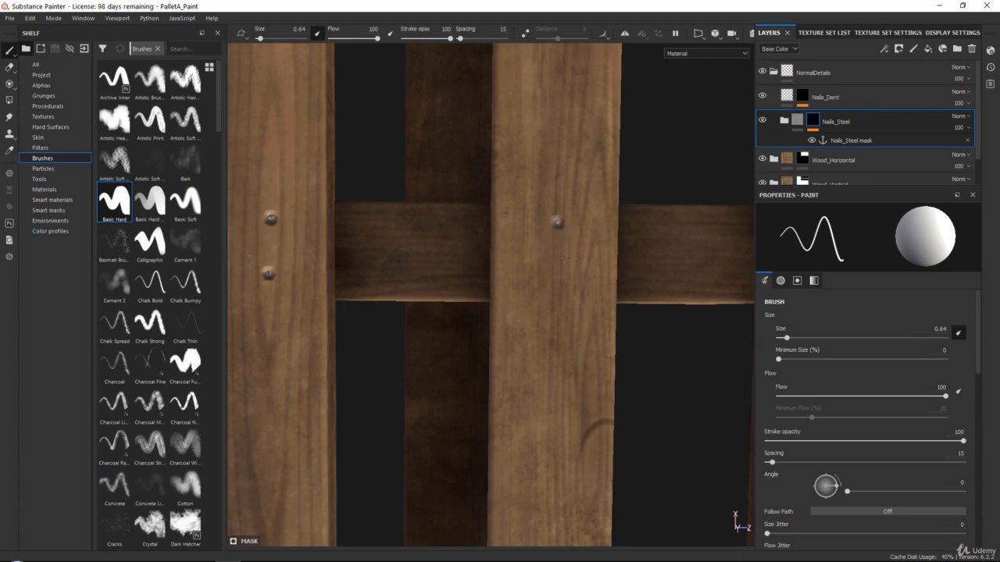
left_click(563, 274)
middle_click_drag(597, 257, 277, 258, "alt")
left_click(502, 224)
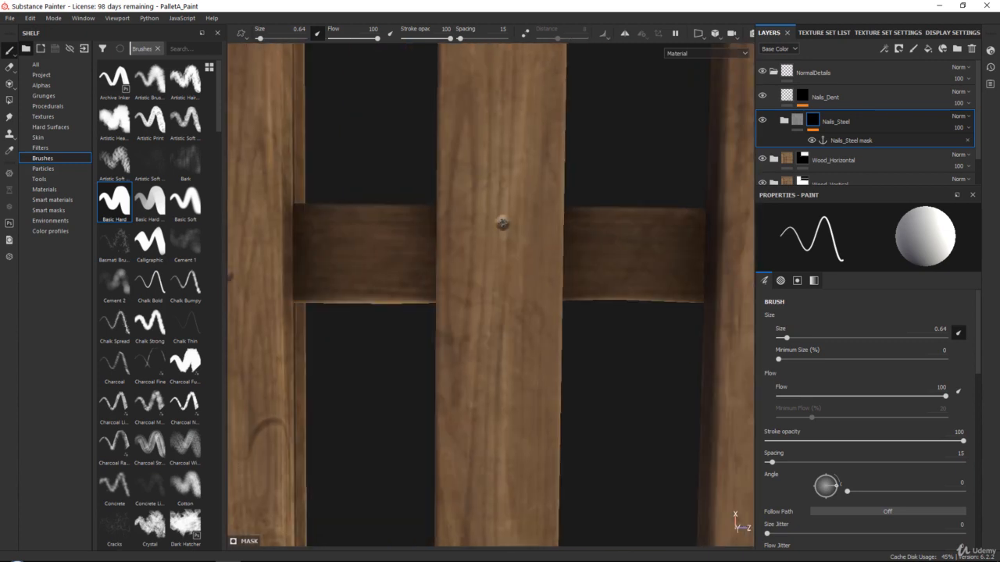
left_click(493, 281)
Paint vertical pairs of nails on the remaining three planks over the middle crossbeam, finishing with the outermost plank
middle_click_drag(548, 245, 426, 237, "alt")
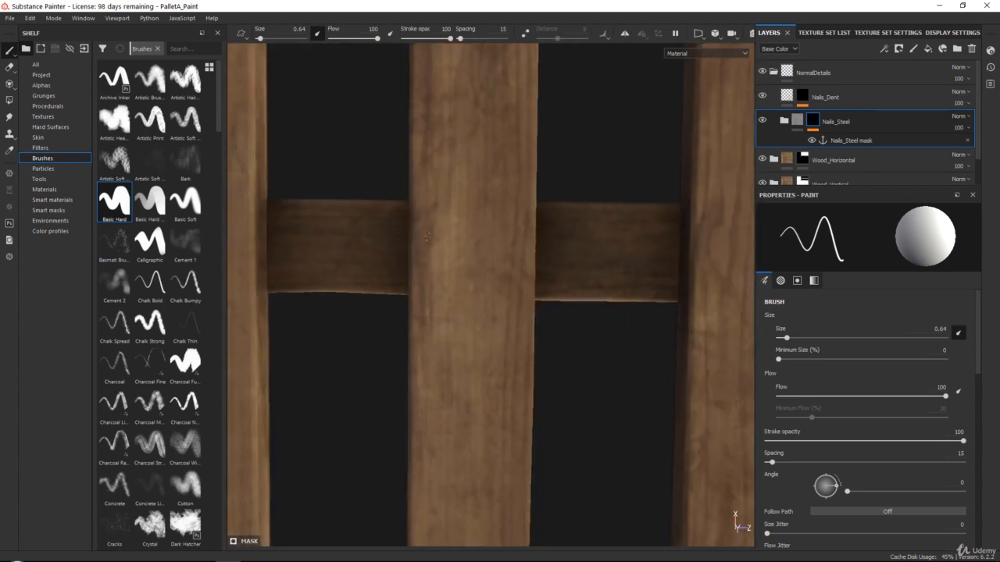
left_click(474, 222)
left_click(483, 279)
middle_click_drag(516, 257, 301, 258, "alt")
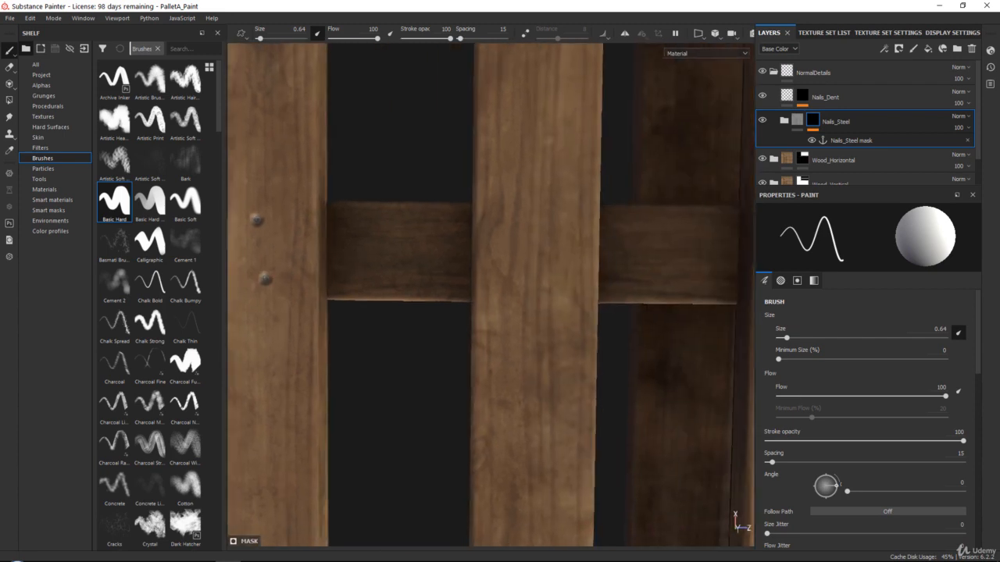
left_click(539, 225)
left_click(528, 282)
middle_click_drag(660, 248, 452, 278, "alt")
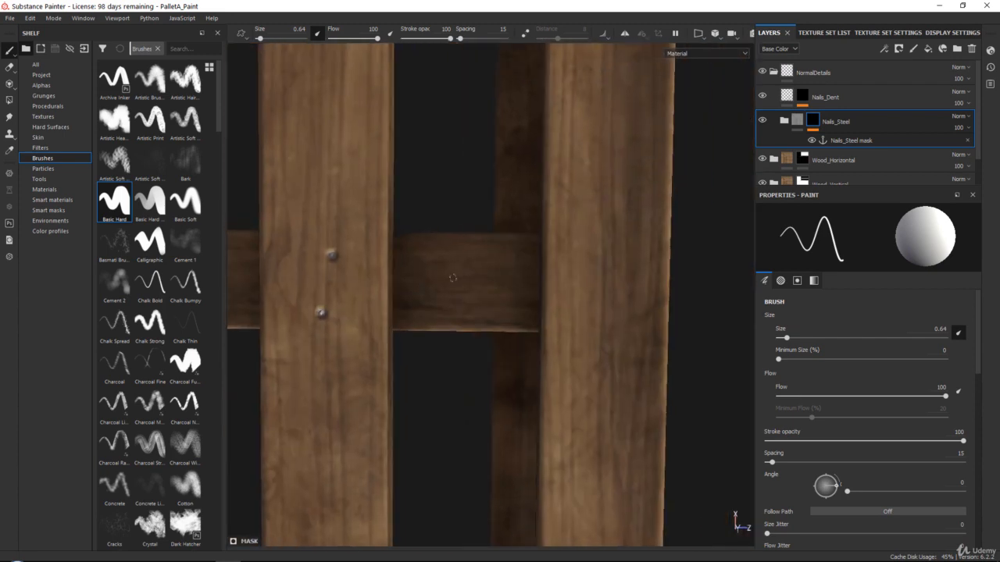
left_click(587, 250)
left_click(594, 311)
Paint three nails in a triangle on the outermost plank's other end, over the rear crossbeam
middle_click_drag(594, 308, 596, 523, "alt")
middle_click_drag(546, 82, 510, 329, "alt")
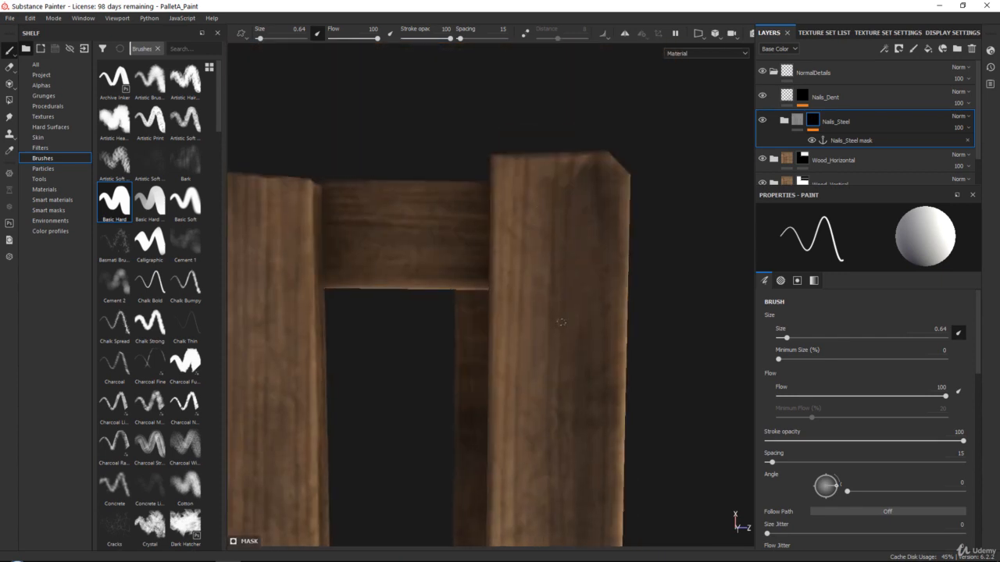
key("alt")
left_click(554, 271)
left_click(528, 211)
left_click(574, 213)
Paint three nails, two above one, on the rear ends of the two planks beside the nailed corner plank
middle_click_drag(416, 225, 531, 236, "alt")
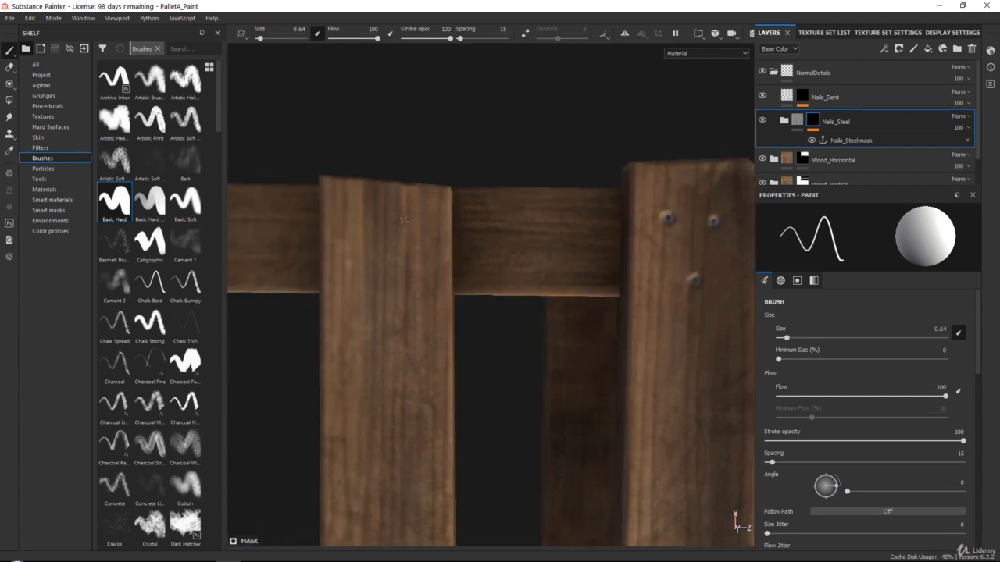
left_click(348, 221)
left_click(421, 221)
left_click(388, 270)
middle_click_drag(387, 271, 523, 227, "alt")
left_click(422, 220)
left_click(358, 217)
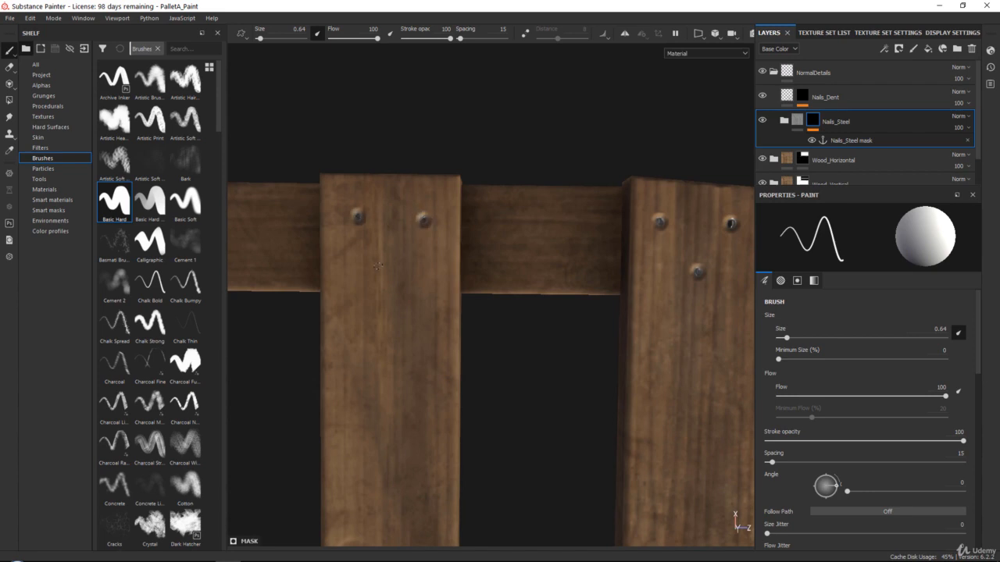
left_click(386, 271)
Continue along the rear crossbeam with three nails, two above one, on each of the next two plank ends
middle_click_drag(387, 271, 458, 224, "alt")
left_click(472, 228)
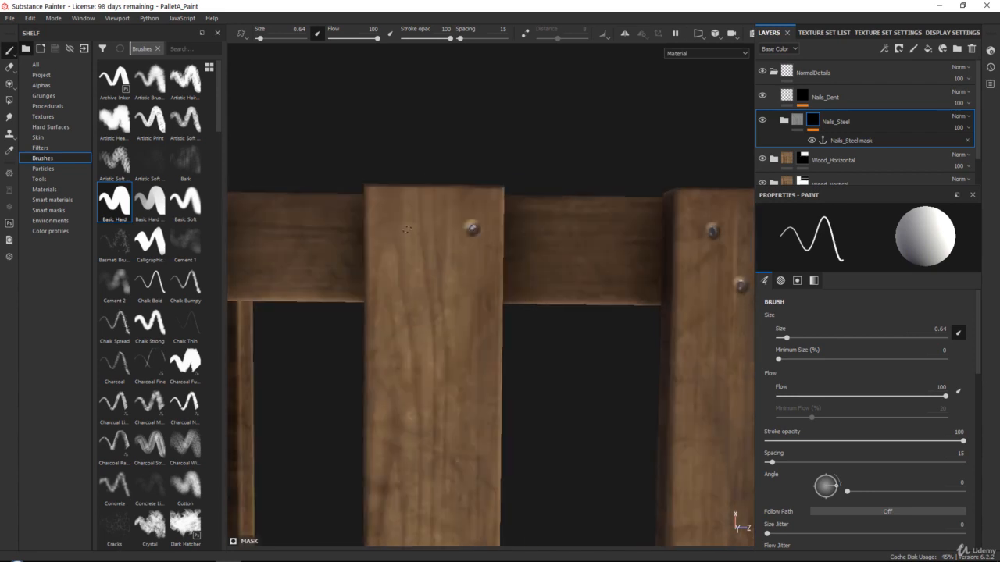
left_click(402, 228)
left_click(431, 284)
middle_click_drag(431, 284, 515, 226, "alt")
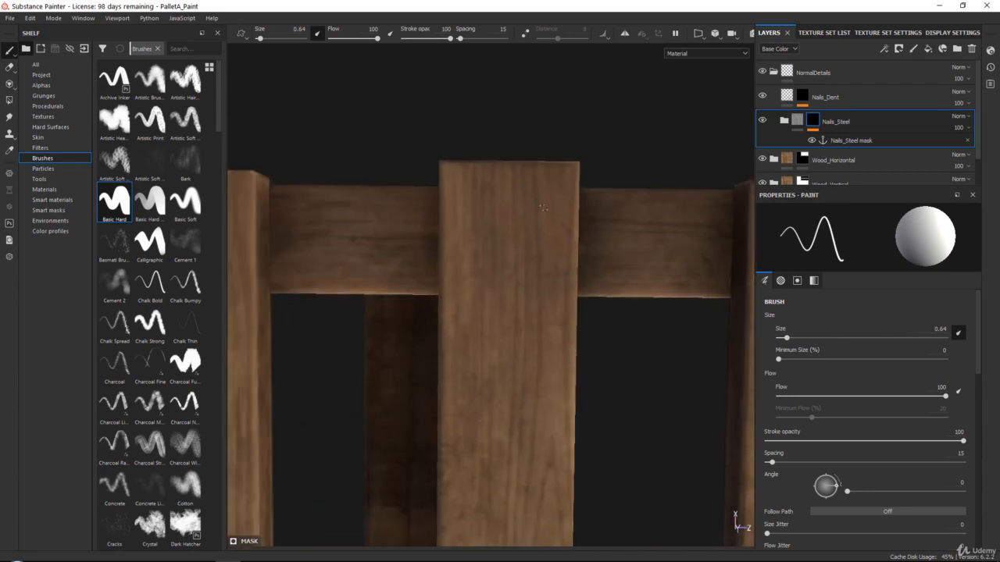
left_click(541, 210)
left_click(478, 208)
left_click(509, 268)
Paint three nails, one above two, on each of the following two plank ends over the rear crossbeam
middle_click_drag(508, 269, 462, 221, "alt")
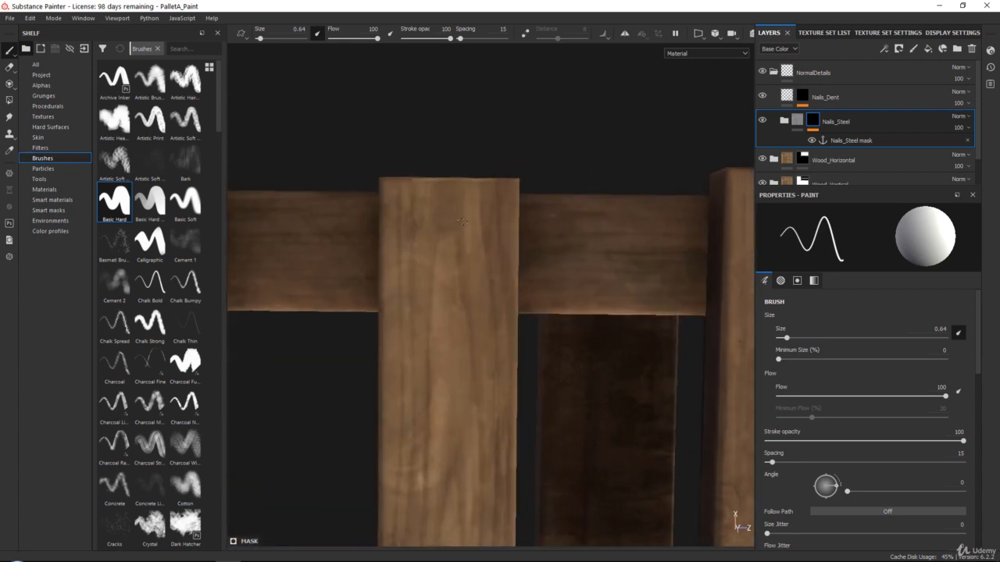
left_click(444, 224)
left_click(471, 268)
left_click(407, 274)
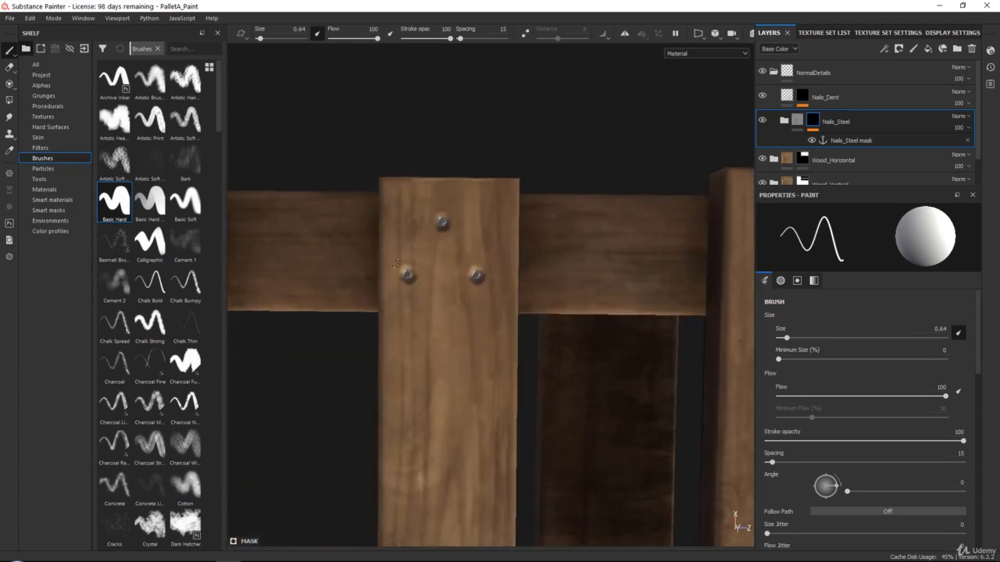
left_click_drag(407, 274, 498, 229, "alt")
left_click(498, 229)
left_click(536, 295)
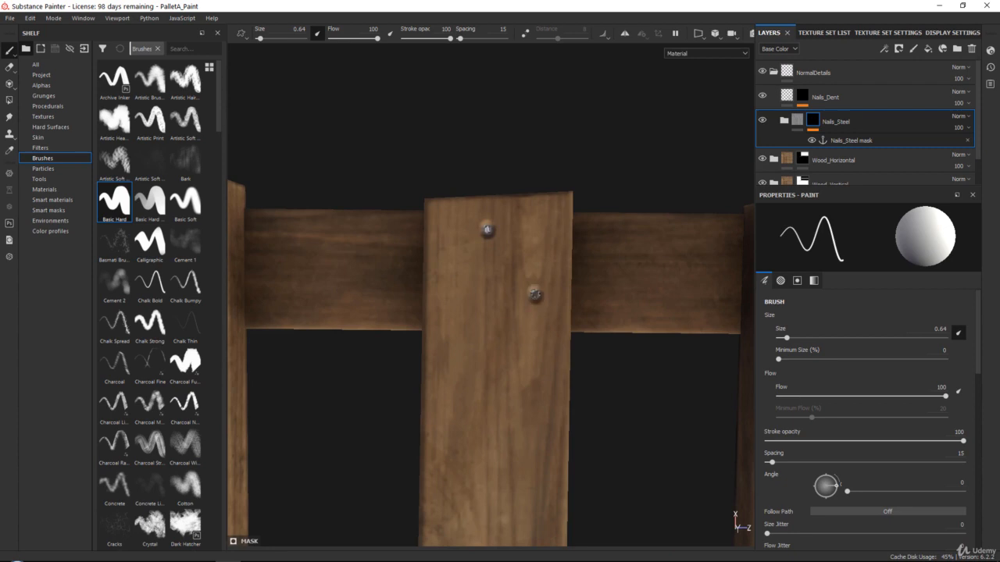
left_click(452, 296)
Paint three nails on the next rear plank end and a side-by-side pair on the final corner plank with the chamfered corner
left_click_drag(451, 296, 543, 237, "alt")
left_click(466, 221)
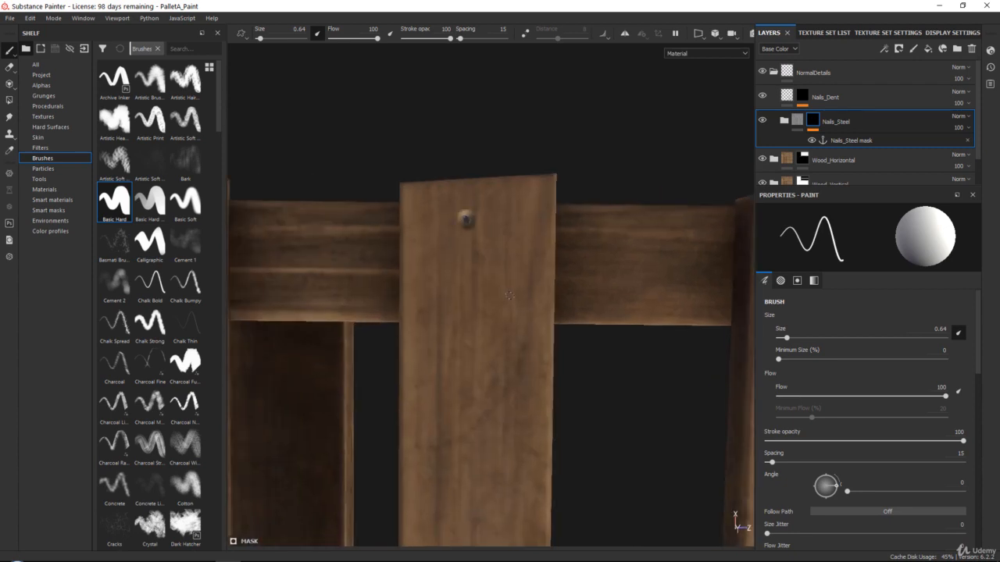
left_click(508, 295)
left_click(432, 300)
left_click_drag(431, 300, 535, 250, "alt")
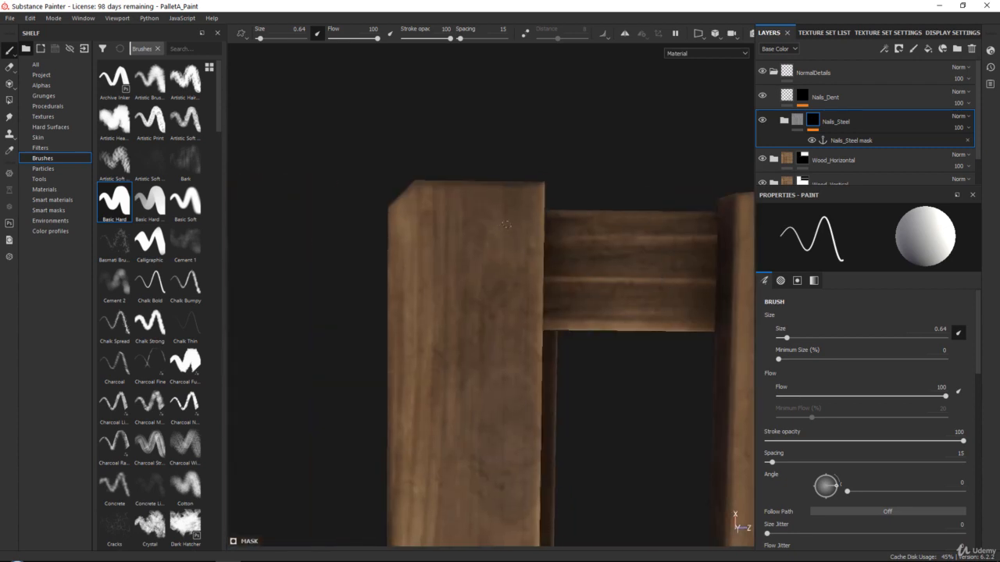
left_click(507, 225)
left_click(438, 233)
Paint two nails side by side on the end of the outer board on the pallet's underside
right_click_drag(592, 374, 605, 107, "alt")
middle_click_drag(483, 284, 291, 78, "alt")
left_click_drag(546, 313, 513, 107, "alt")
middle_click_drag(513, 107, 476, 296, "alt")
right_click_drag(469, 156, 454, 268, "alt")
left_click_drag(454, 268, 462, 226, "alt")
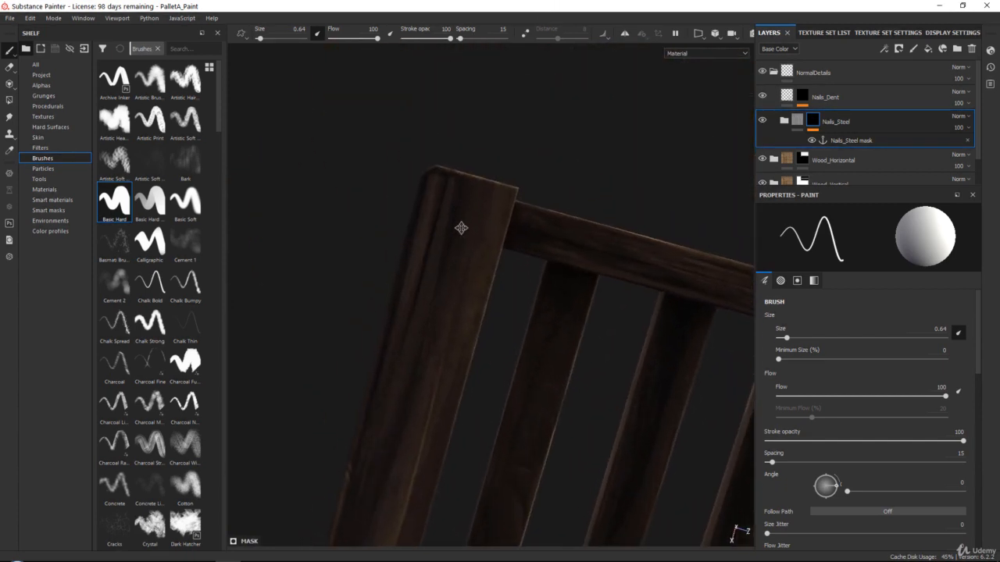
middle_click_drag(461, 226, 468, 301, "alt")
right_click_drag(469, 300, 474, 336, "alt")
left_click(491, 291)
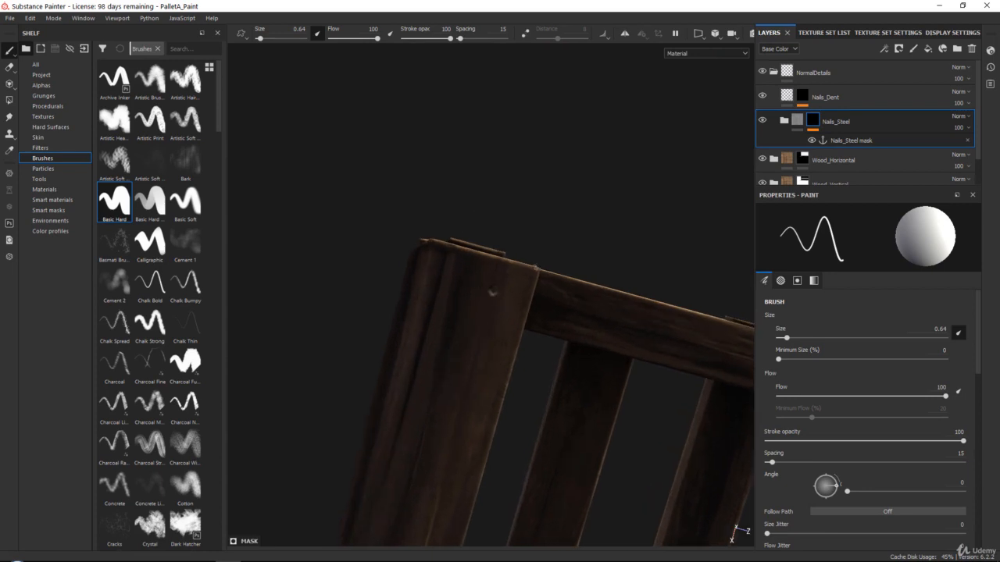
left_click_drag(536, 268, 518, 270, "alt")
left_click(447, 286)
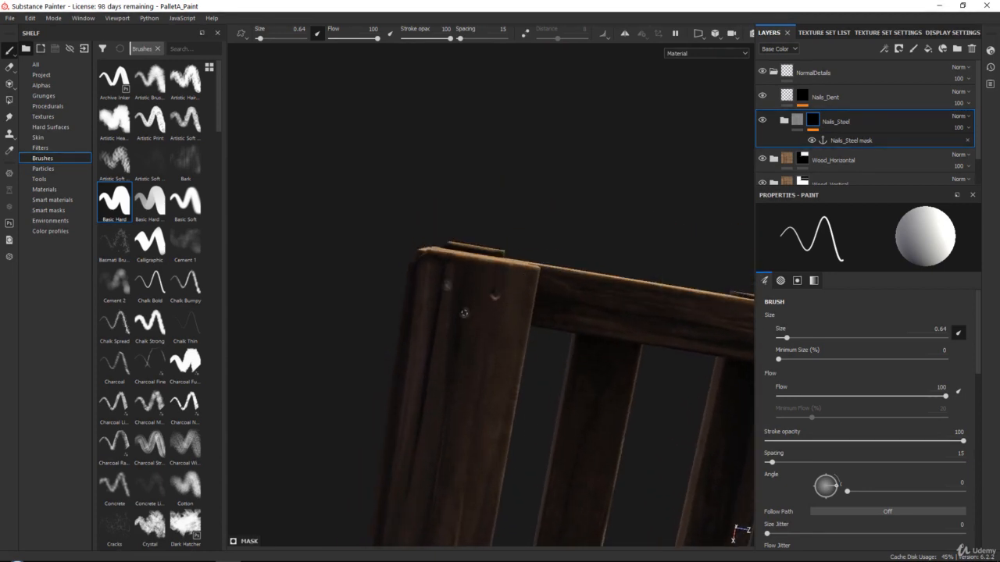
Paint nails on the same underside board at the middle crossbeam and at its opposite end
mouse_move(464, 313)
left_mouse_down("alt")
mouse_move(482, 375)
mouse_move(510, 163)
mouse_move(490, 278)
left_mouse_up("alt")
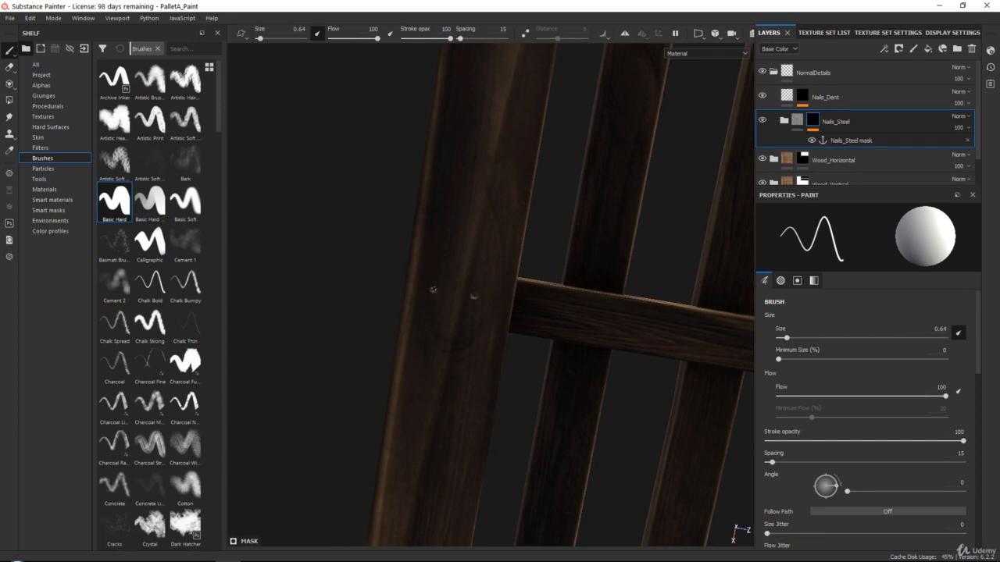
mouse_move(432, 290)
left_mouse_down("alt")
mouse_move(476, 239)
mouse_move(475, 210)
mouse_move(472, 272)
left_mouse_up("alt")
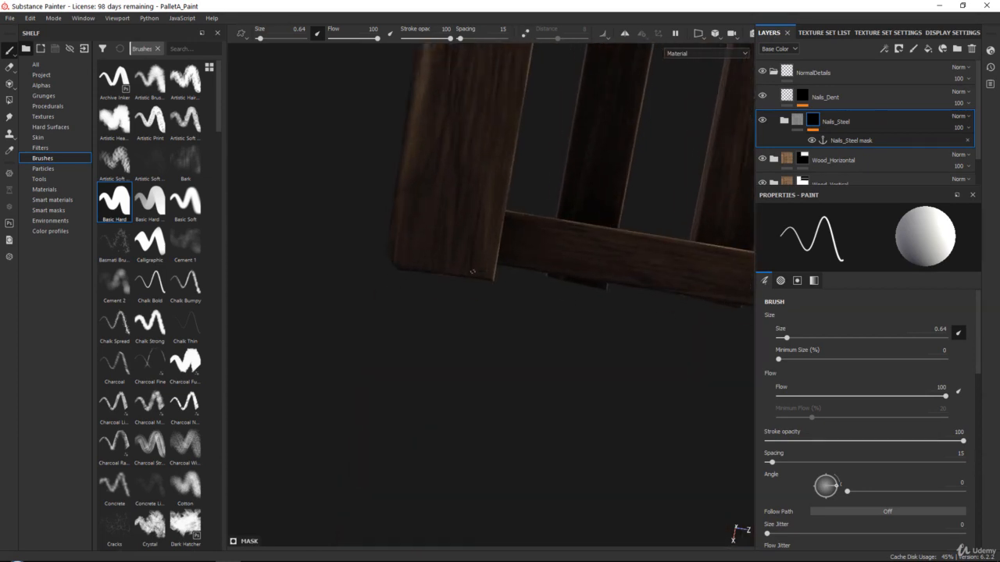
left_click(465, 230)
Paint nails at both ends of the central underside board where it meets the crossbeams
left_click_drag(414, 221, 485, 258, "alt")
left_click(484, 264)
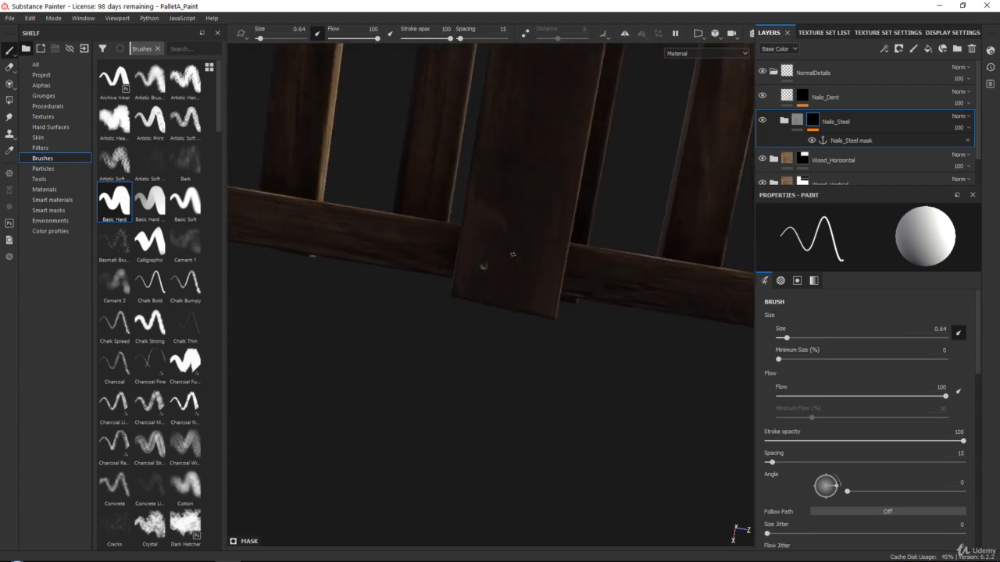
mouse_move(532, 282)
left_mouse_down("alt")
mouse_move(486, 209)
mouse_move(504, 209)
mouse_move(492, 205)
mouse_move(455, 321)
left_mouse_up("alt")
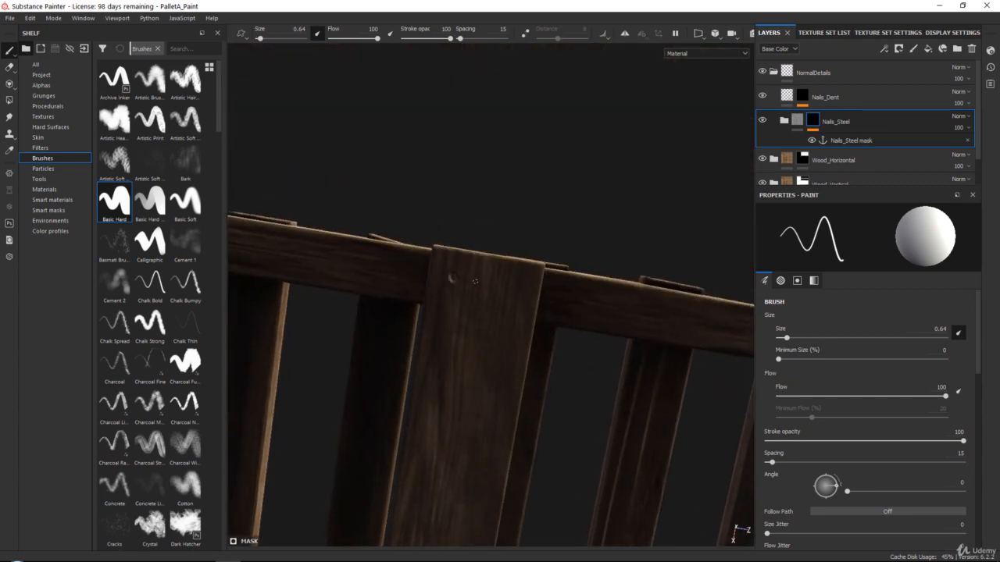
left_click(490, 272)
Paint two nails side by side at each end of the opposite outer board on the underside
left_click_drag(611, 347, 495, 206, "alt")
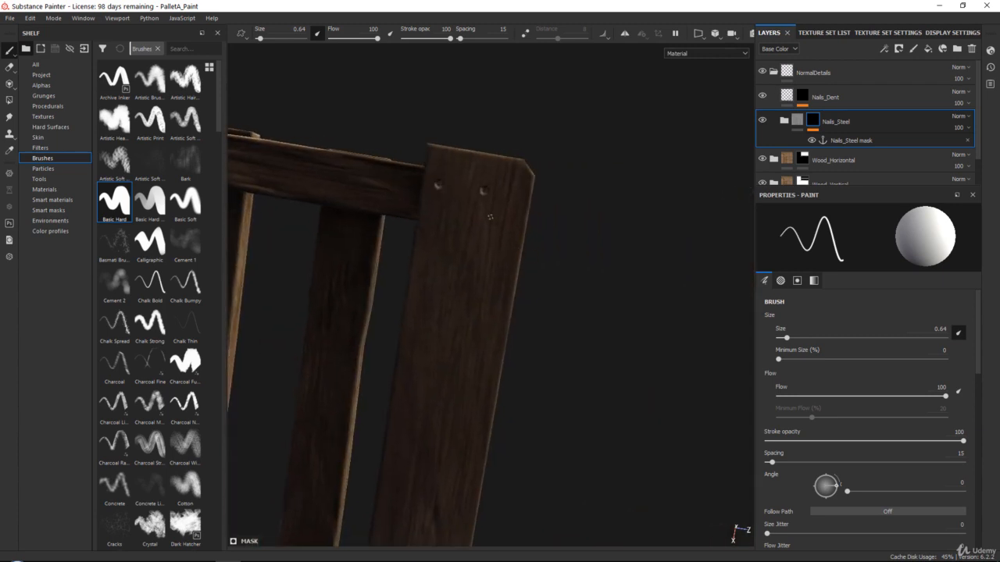
left_click_drag(467, 212, 506, 238, "alt")
left_click(512, 241)
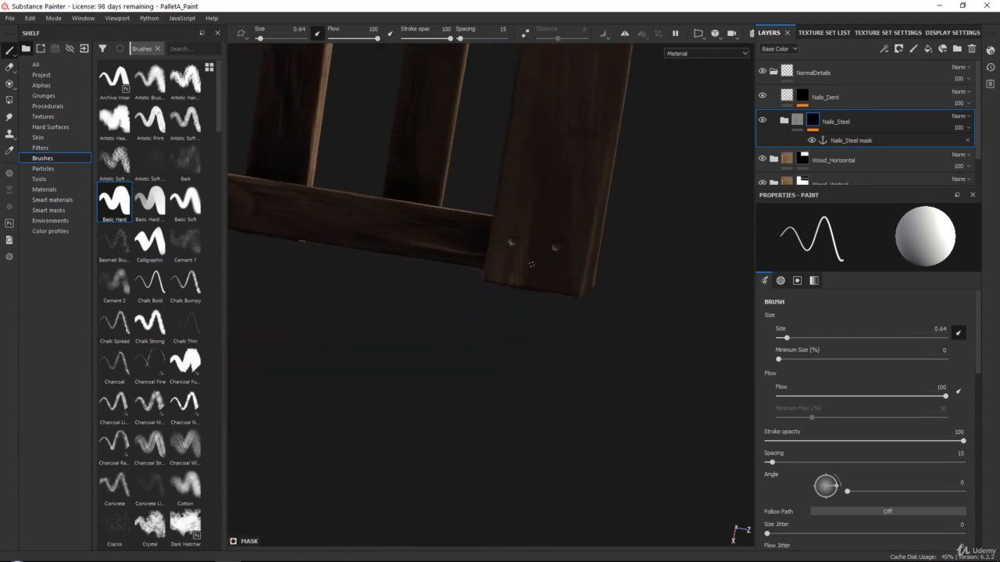
Check the nails on the whole pallet from above and save the project
mouse_move(531, 266)
left_mouse_down("alt")
mouse_move(553, 235)
mouse_move(493, 214)
mouse_move(593, 231)
mouse_move(550, 343)
mouse_move(588, 297)
mouse_move(644, 162)
mouse_move(344, 195)
mouse_move(525, 328)
mouse_move(561, 208)
mouse_move(517, 284)
mouse_move(522, 257)
mouse_move(504, 242)
left_mouse_up("alt")
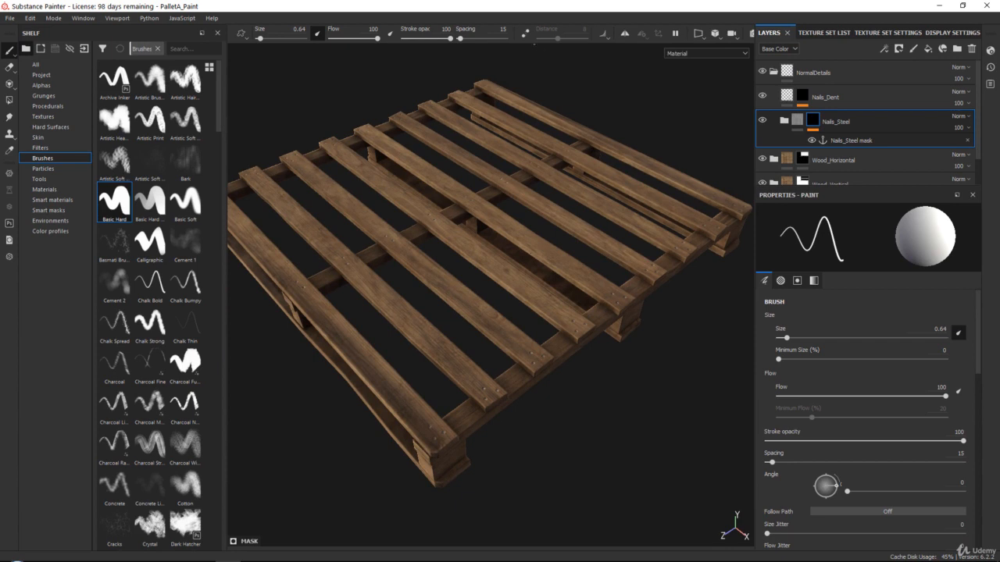
left_click_drag(507, 244, 472, 225, "alt")
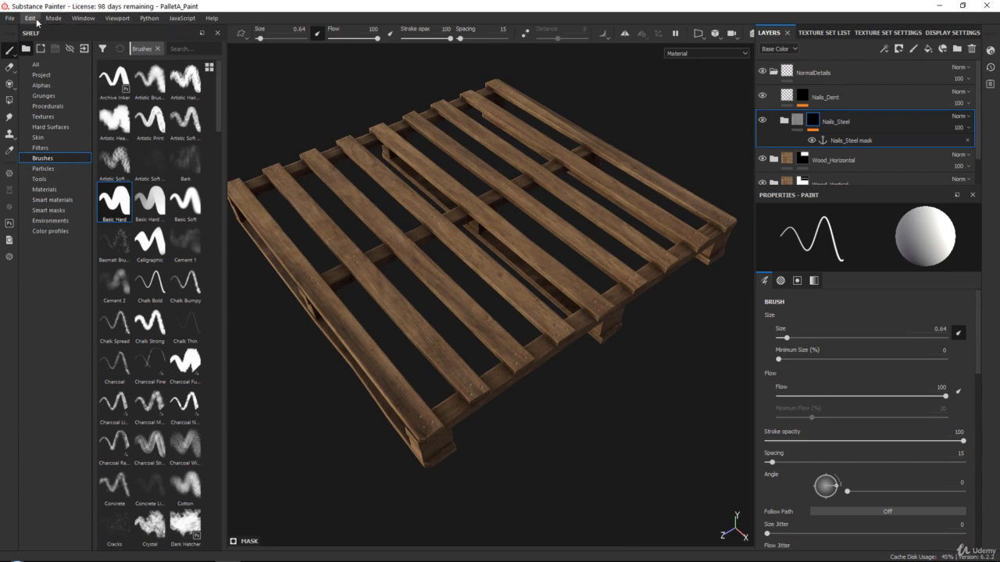
left_click(10, 17)
left_click(39, 109)
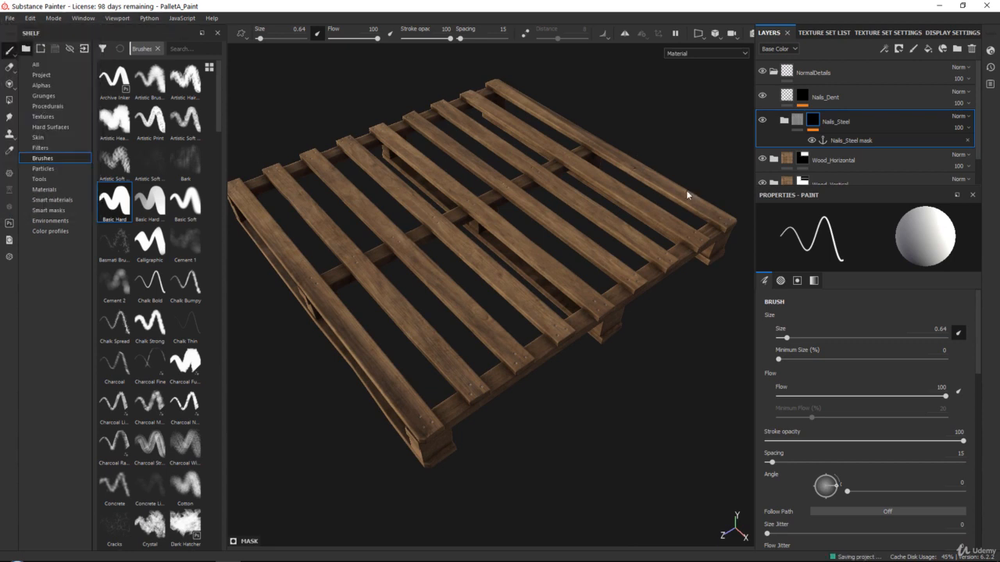